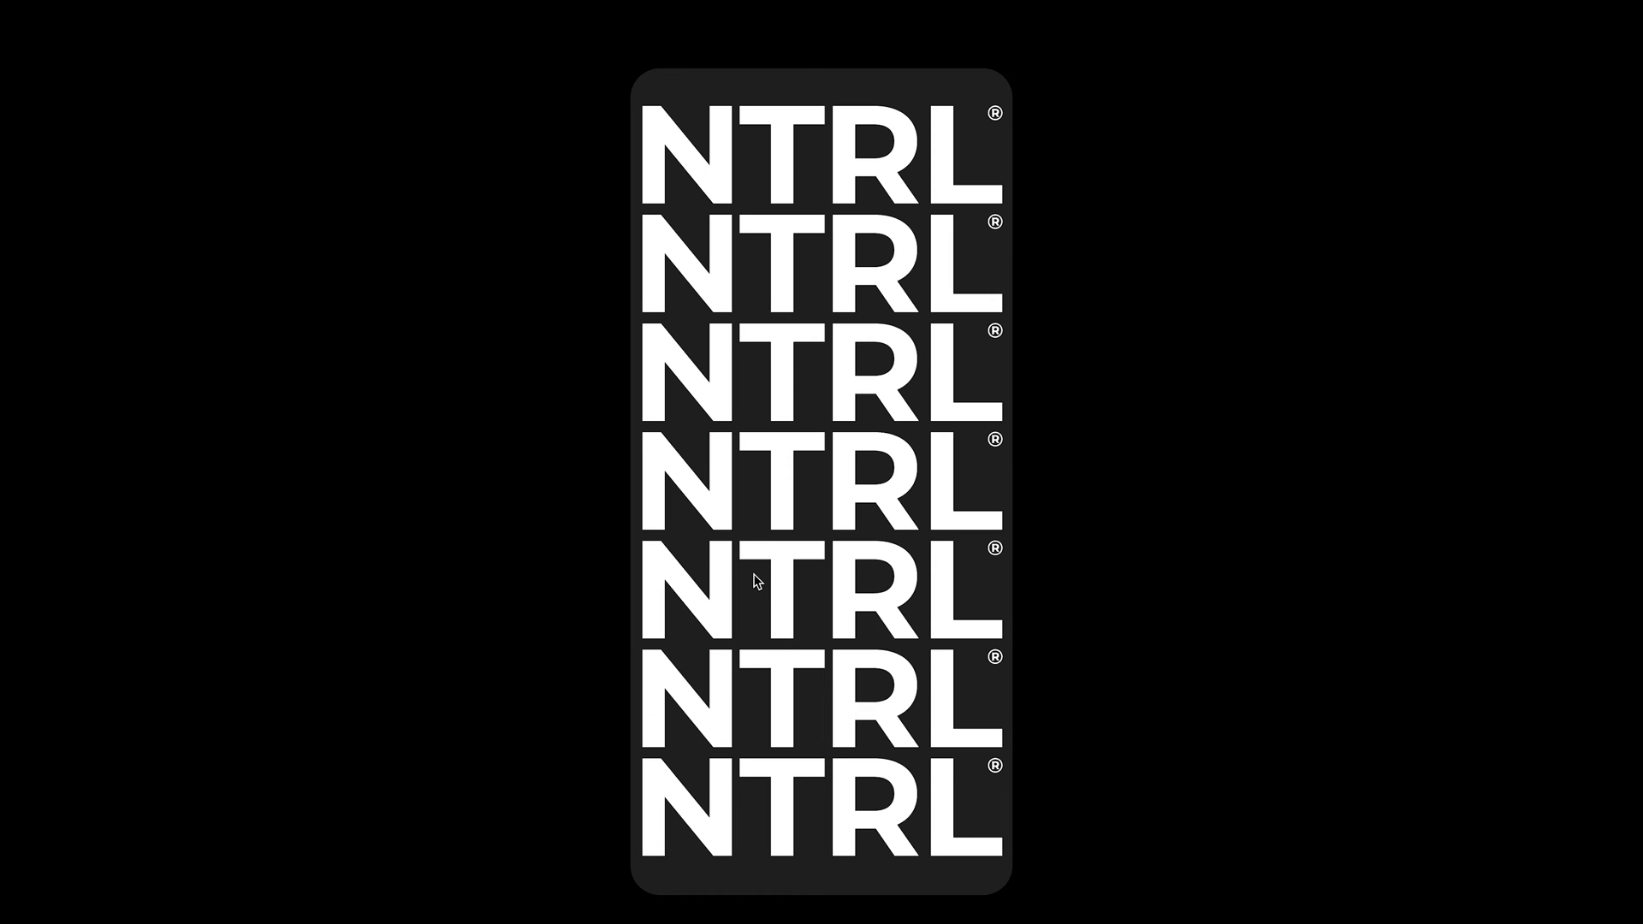
# - Play through the NTRL prototype preview to see its screen transitions
pyautogui.click(973, 598)
pyautogui.click(973, 525)
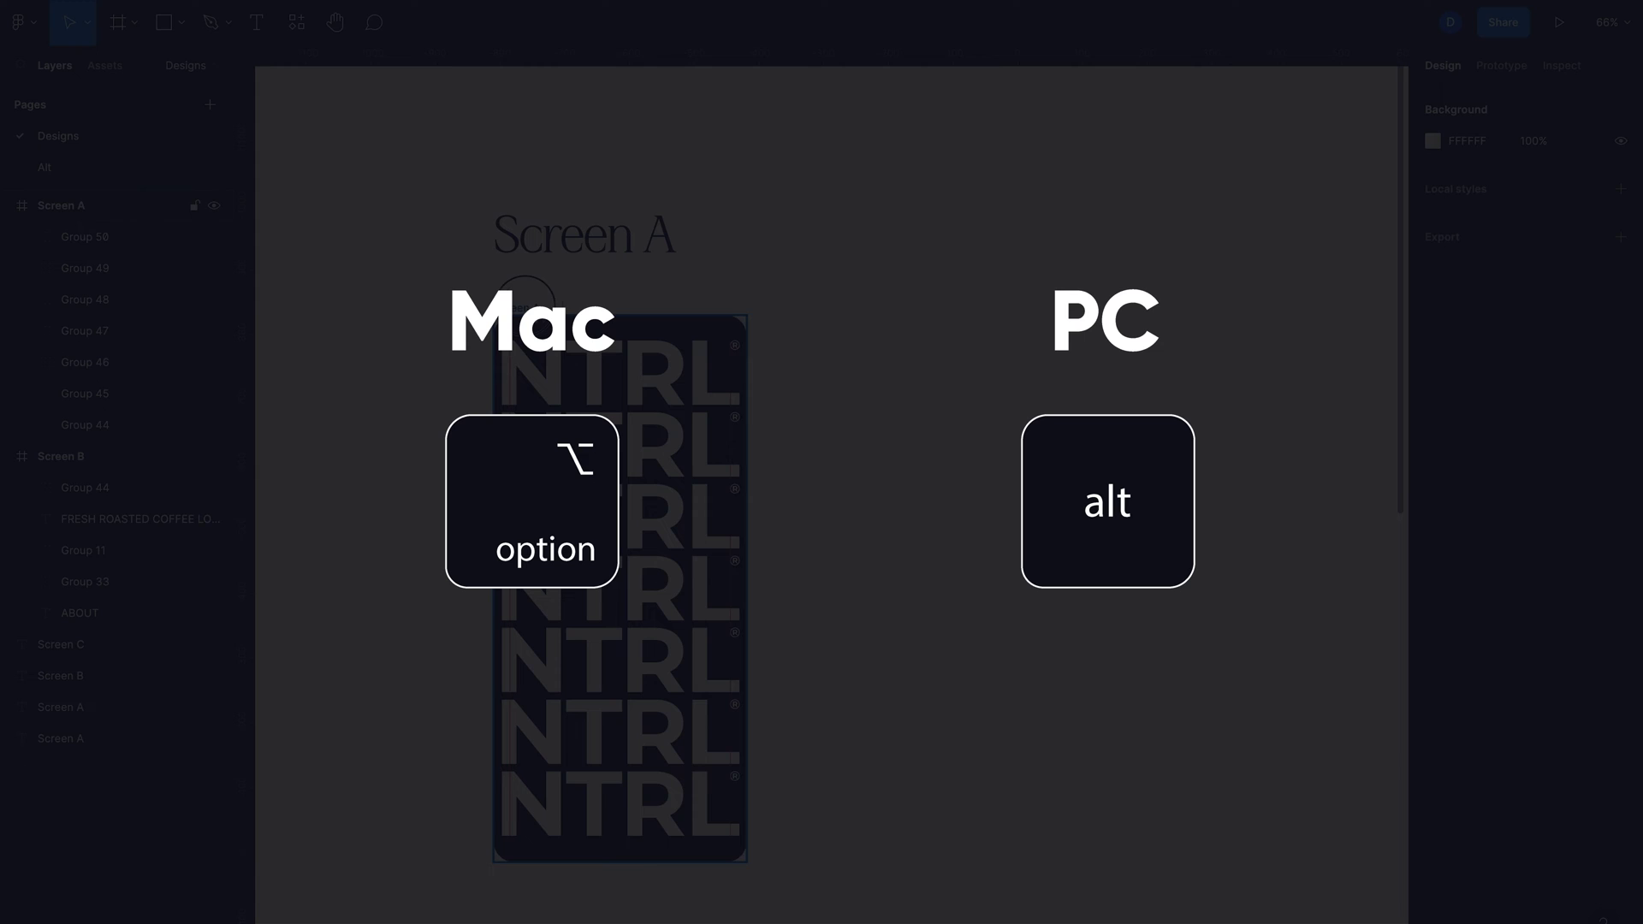
# - Duplicate the Screen A frame and its heading to the right of the originals
pyautogui.moveTo(523, 306); pyautogui.dragTo(910, 315)
pyautogui.click(822, 279)
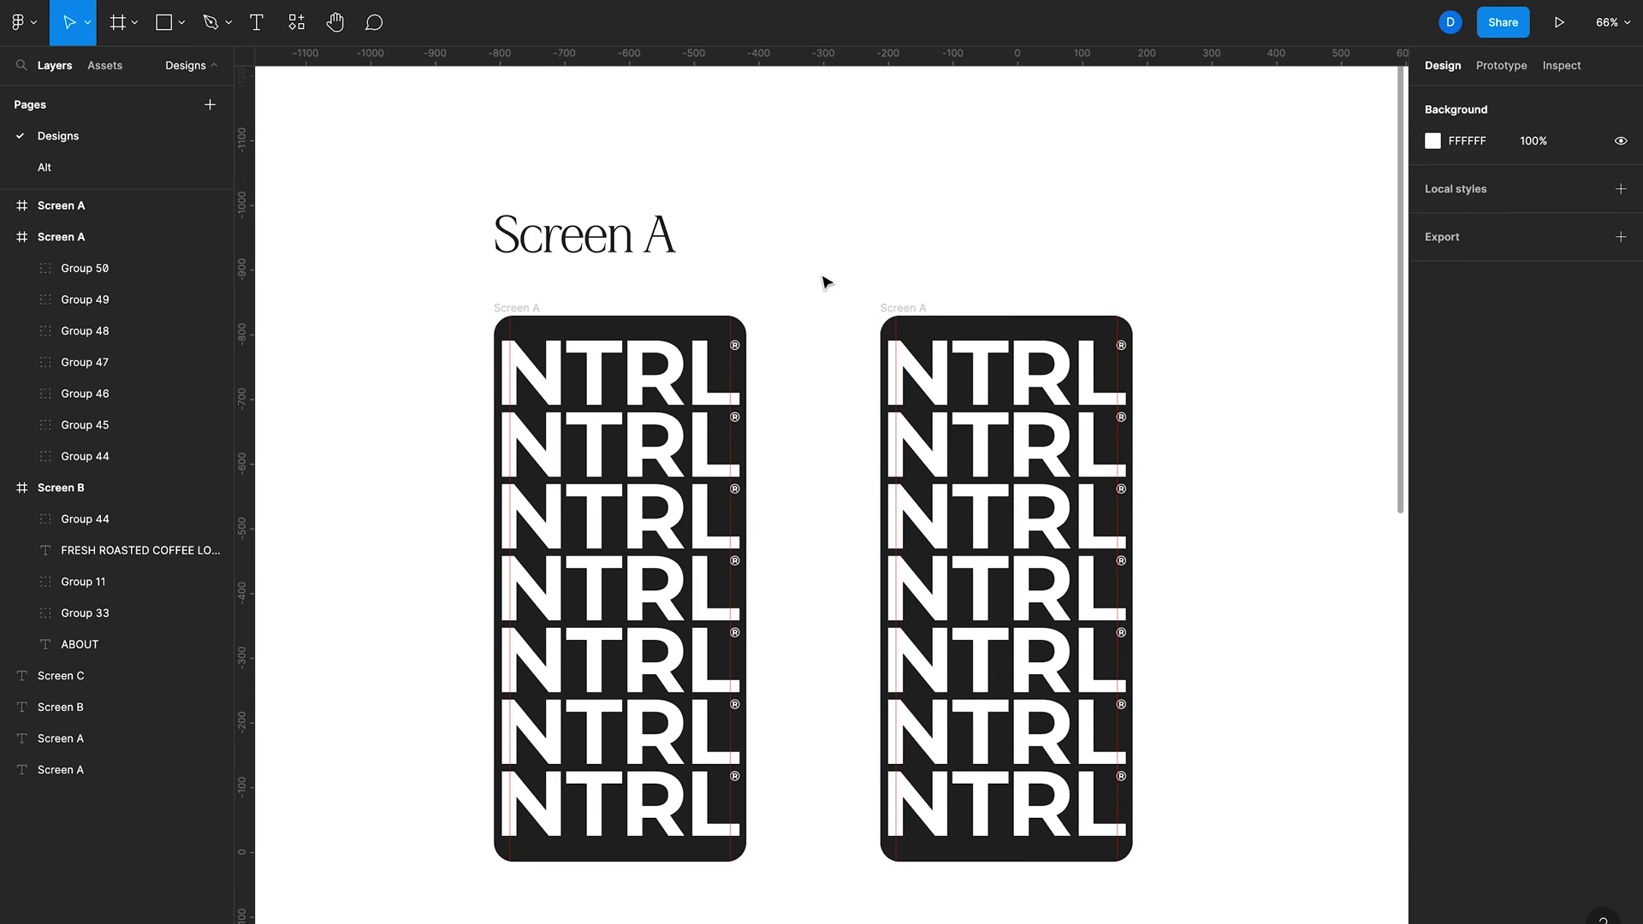
pyautogui.moveTo(529, 245); pyautogui.dragTo(911, 248)
# - Change the duplicated heading's text to Screen B
pyautogui.doubleClick(967, 242)
pyautogui.click(1056, 242)
pyautogui.press('BackSpace')
pyautogui.write('B')
pyautogui.press('Escape')
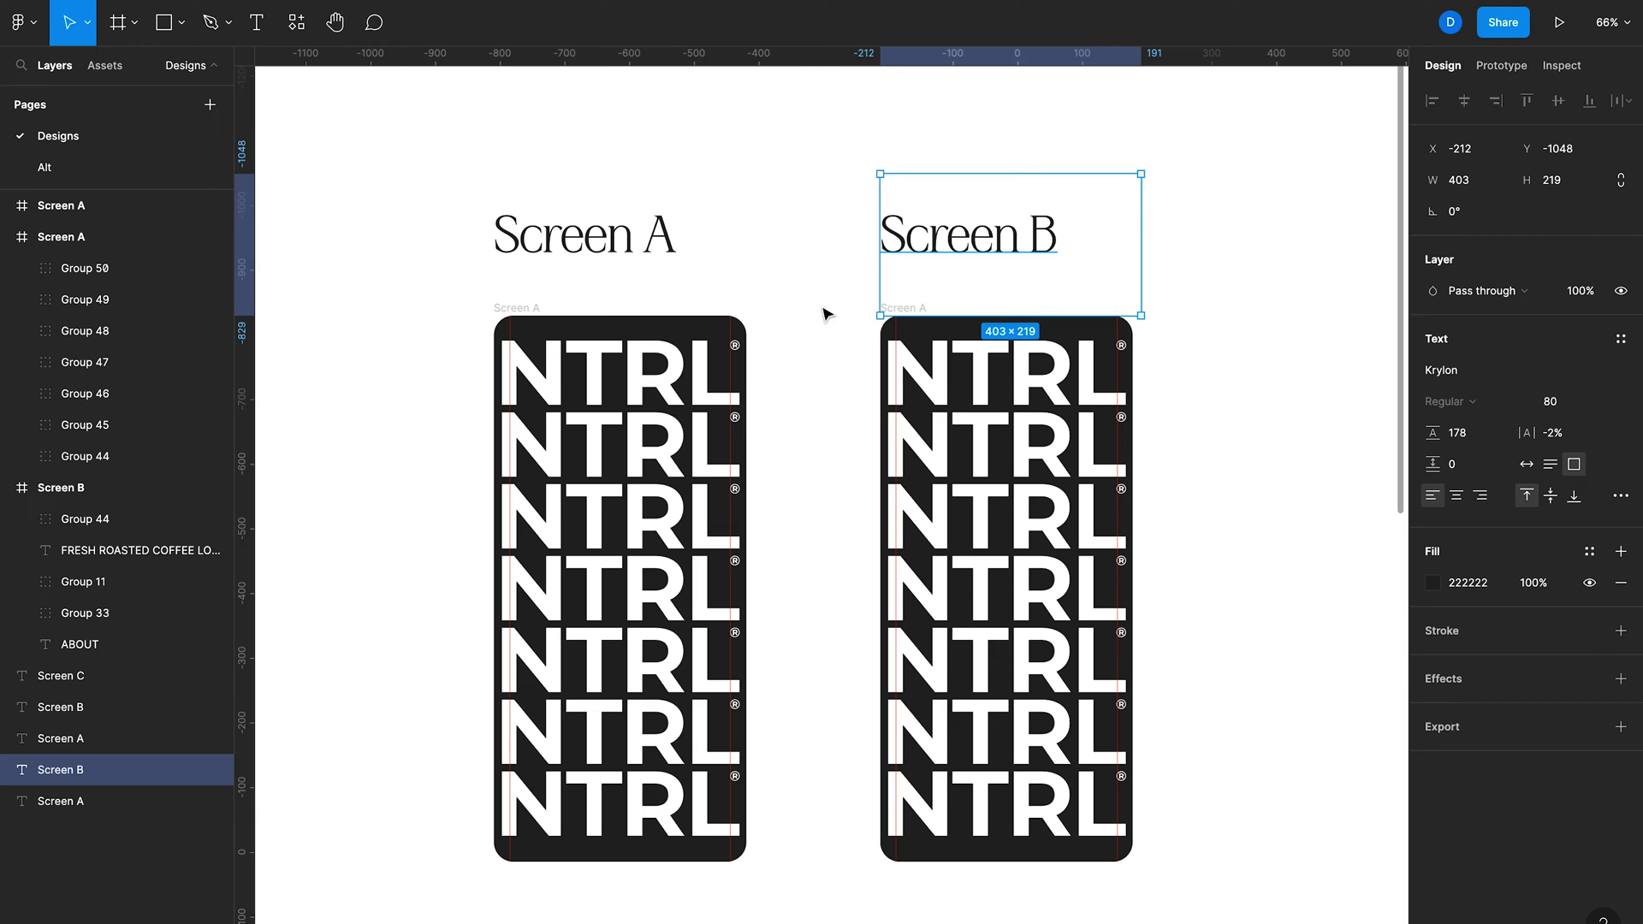
# - Rename the duplicated frame to Screen B
pyautogui.click(907, 307)
pyautogui.doubleClick(907, 307)
pyautogui.click(928, 307)
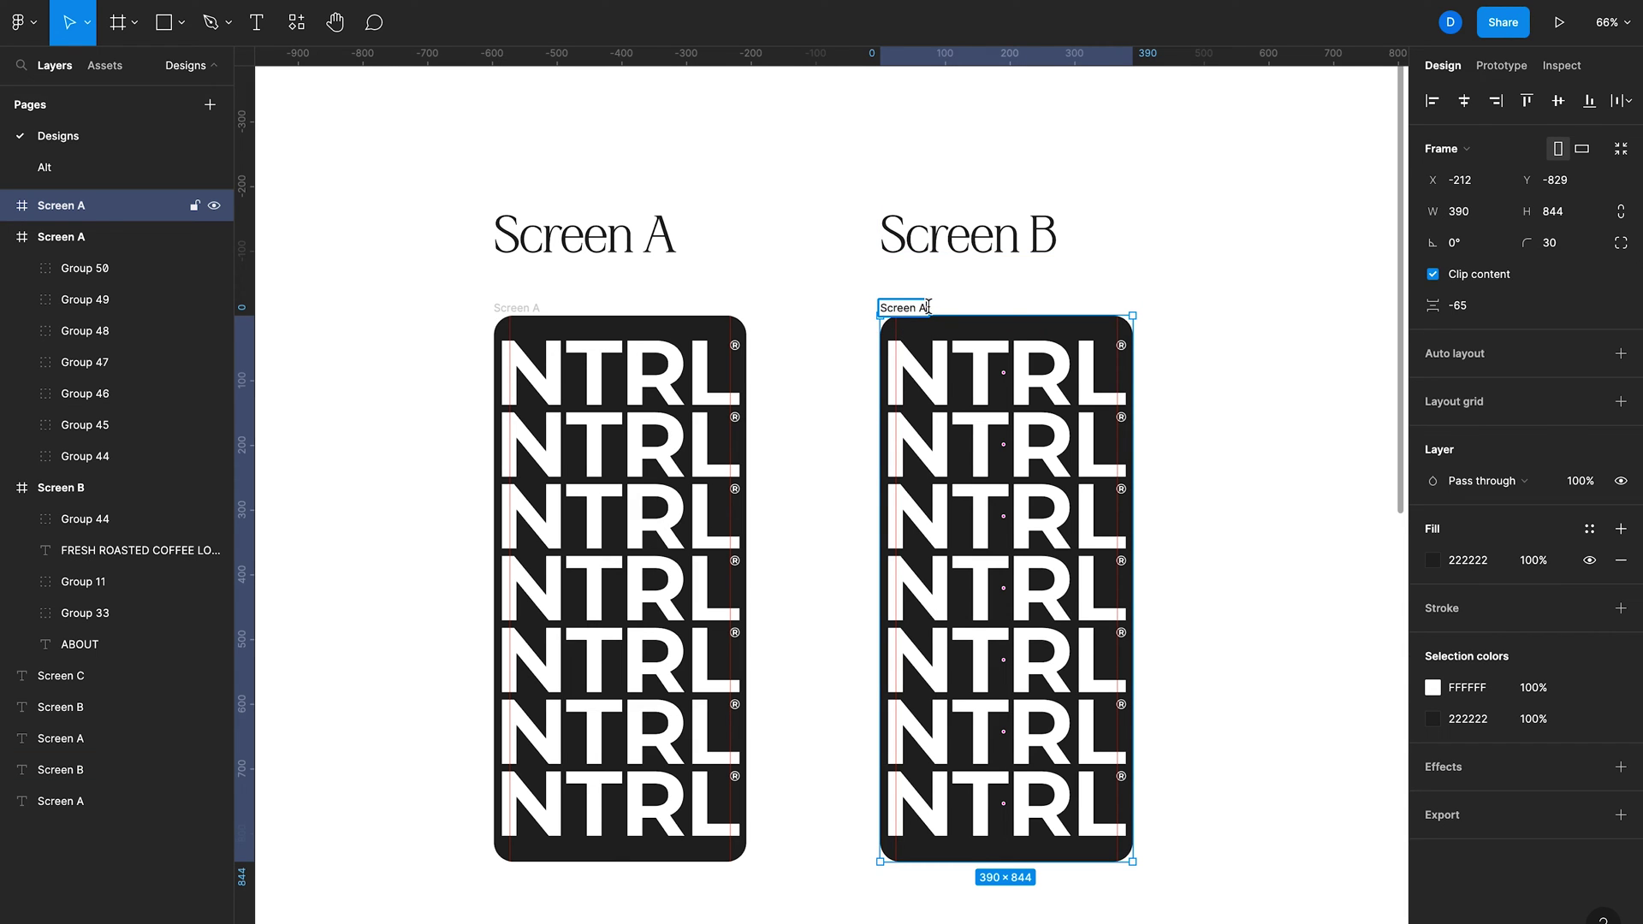
pyautogui.write('B')
pyautogui.click(834, 319)
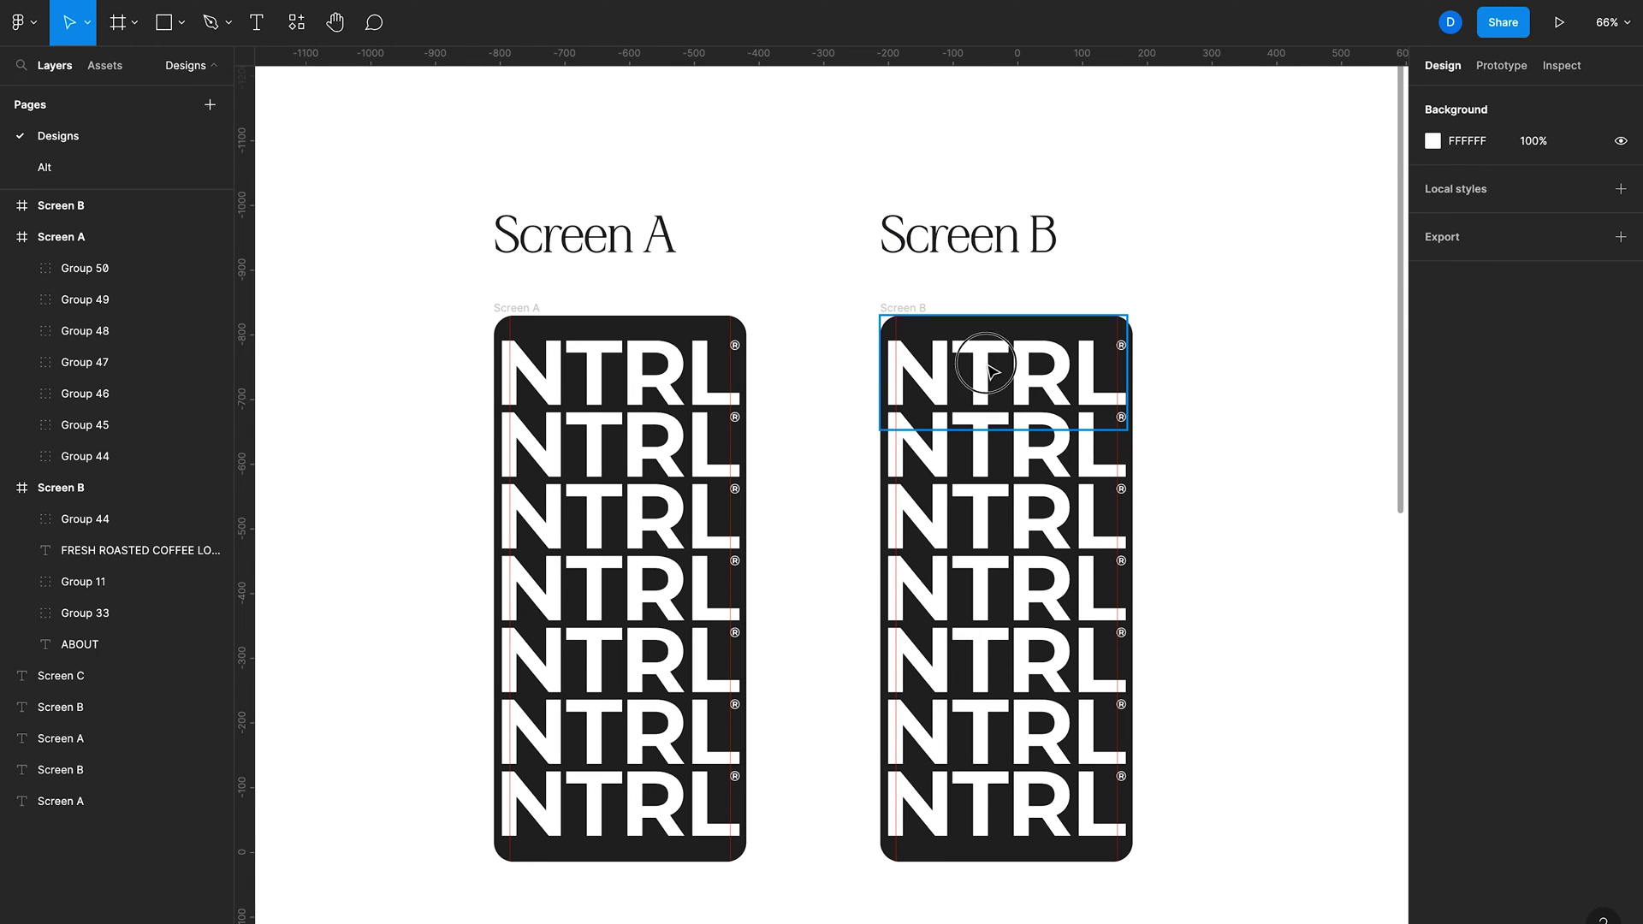
pyautogui.click(1014, 380)
pyautogui.moveTo(1018, 387); pyautogui.dragTo(1018, 605)
pyautogui.hotkey('ctrl', 'z')
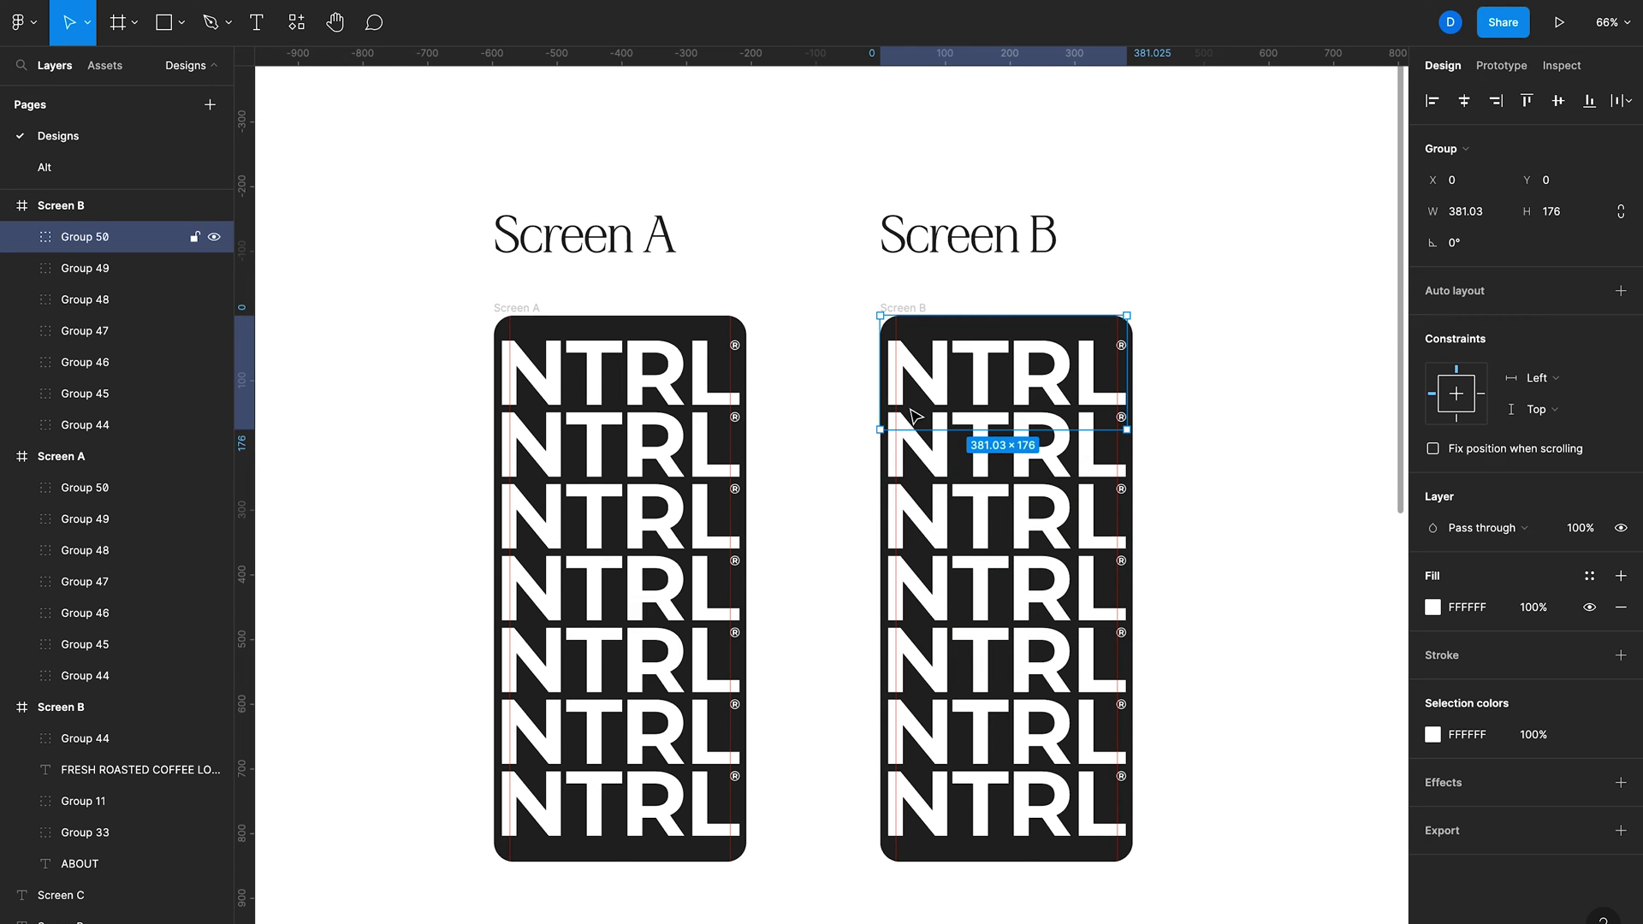
# - Align all seven NTRL logo groups in the Screen B frame to their bottom edge so they stack on the lowest one
pyautogui.moveTo(806, 364); pyautogui.dragTo(845, 407)
pyautogui.moveTo(946, 535); pyautogui.dragTo(1153, 866)
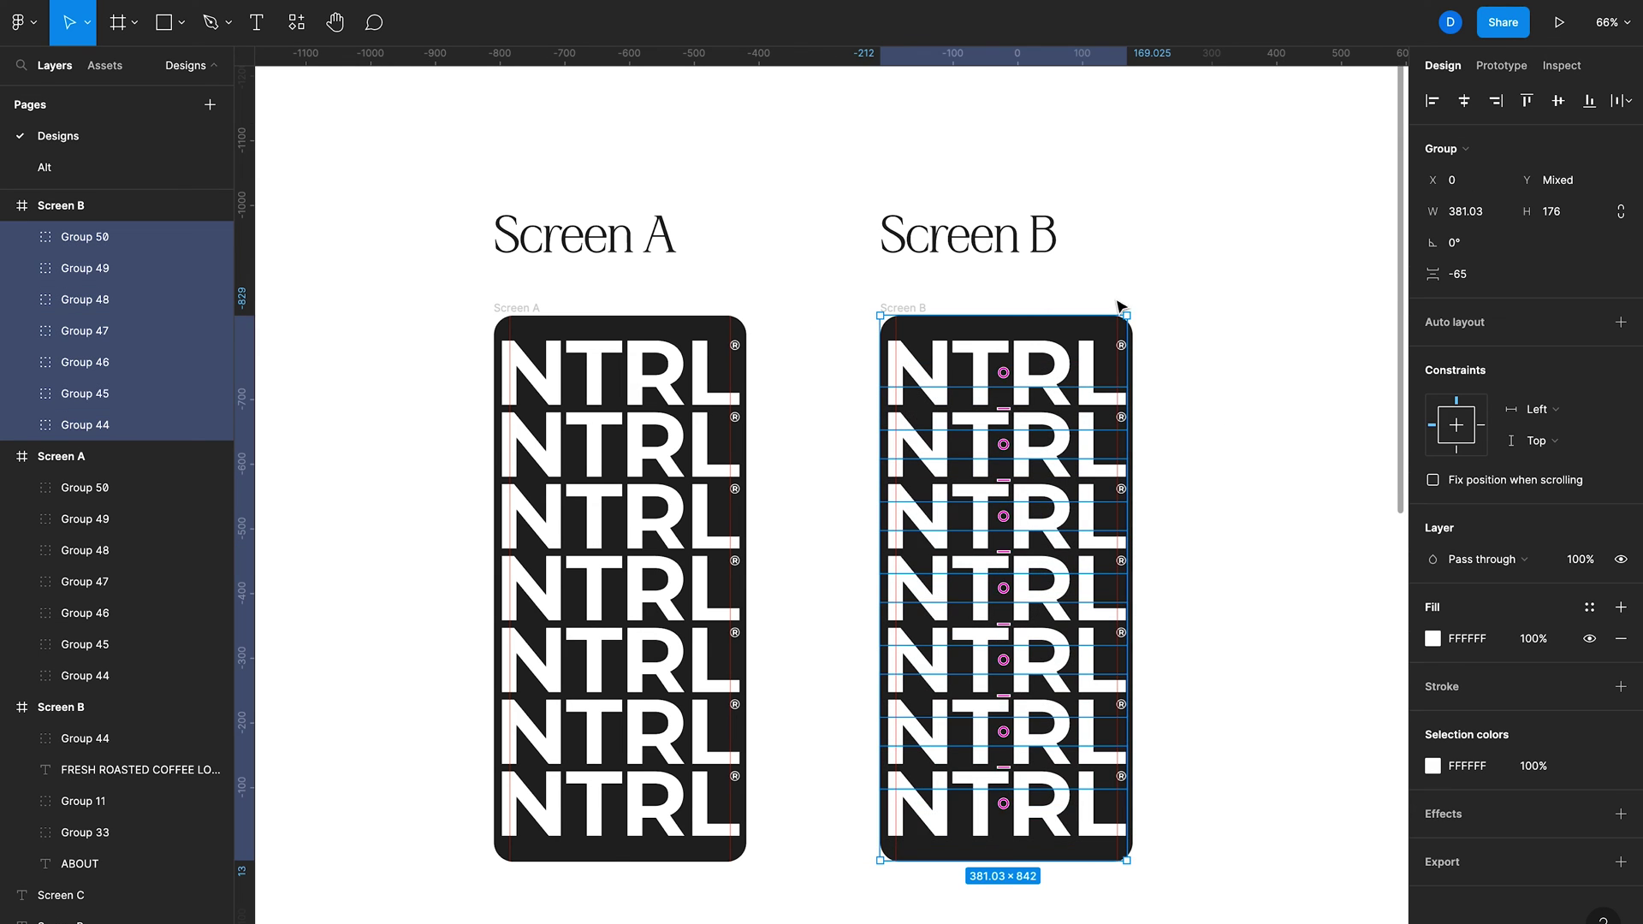
pyautogui.click(1589, 101)
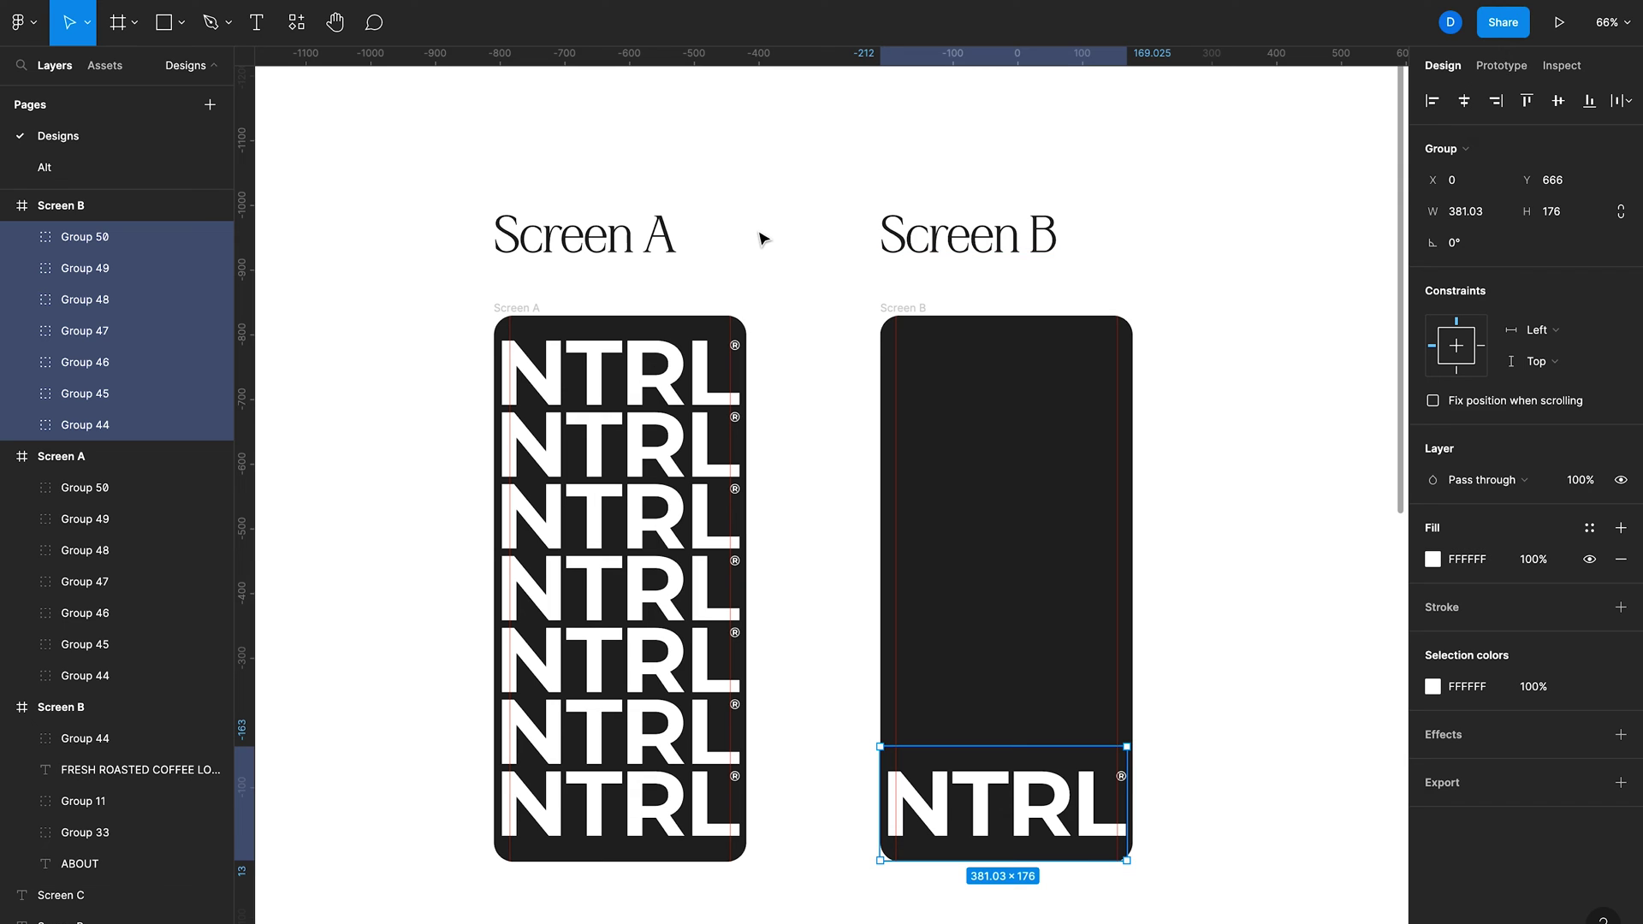
# - Create a prototype connection from the Screen A frame to the Screen B frame
pyautogui.click(1499, 68)
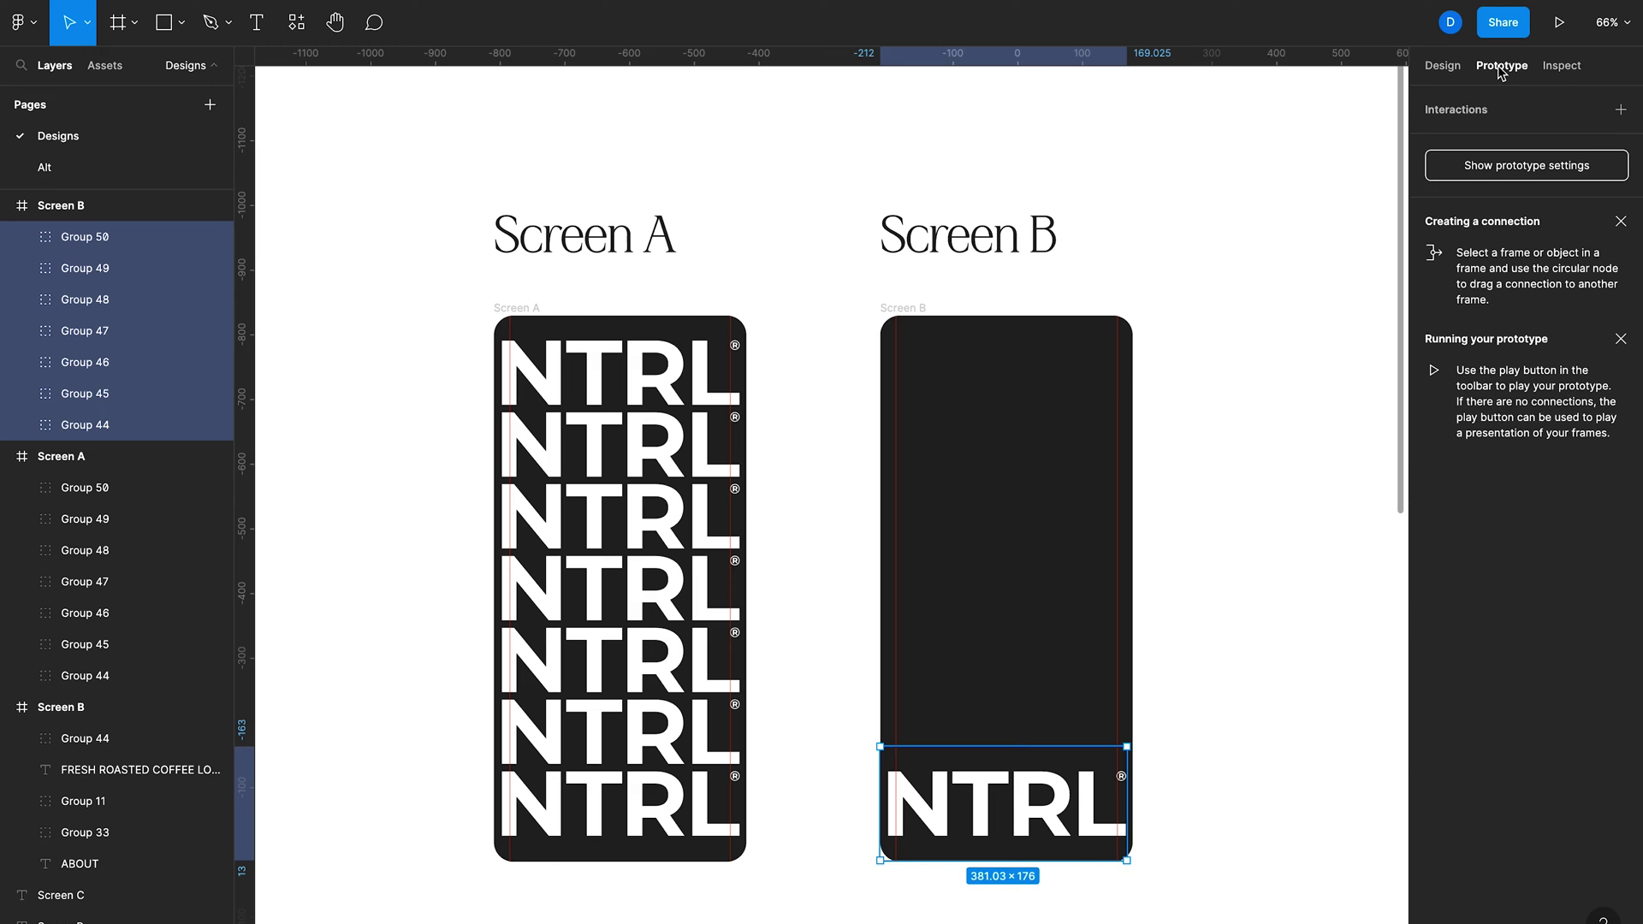
pyautogui.click(1174, 173)
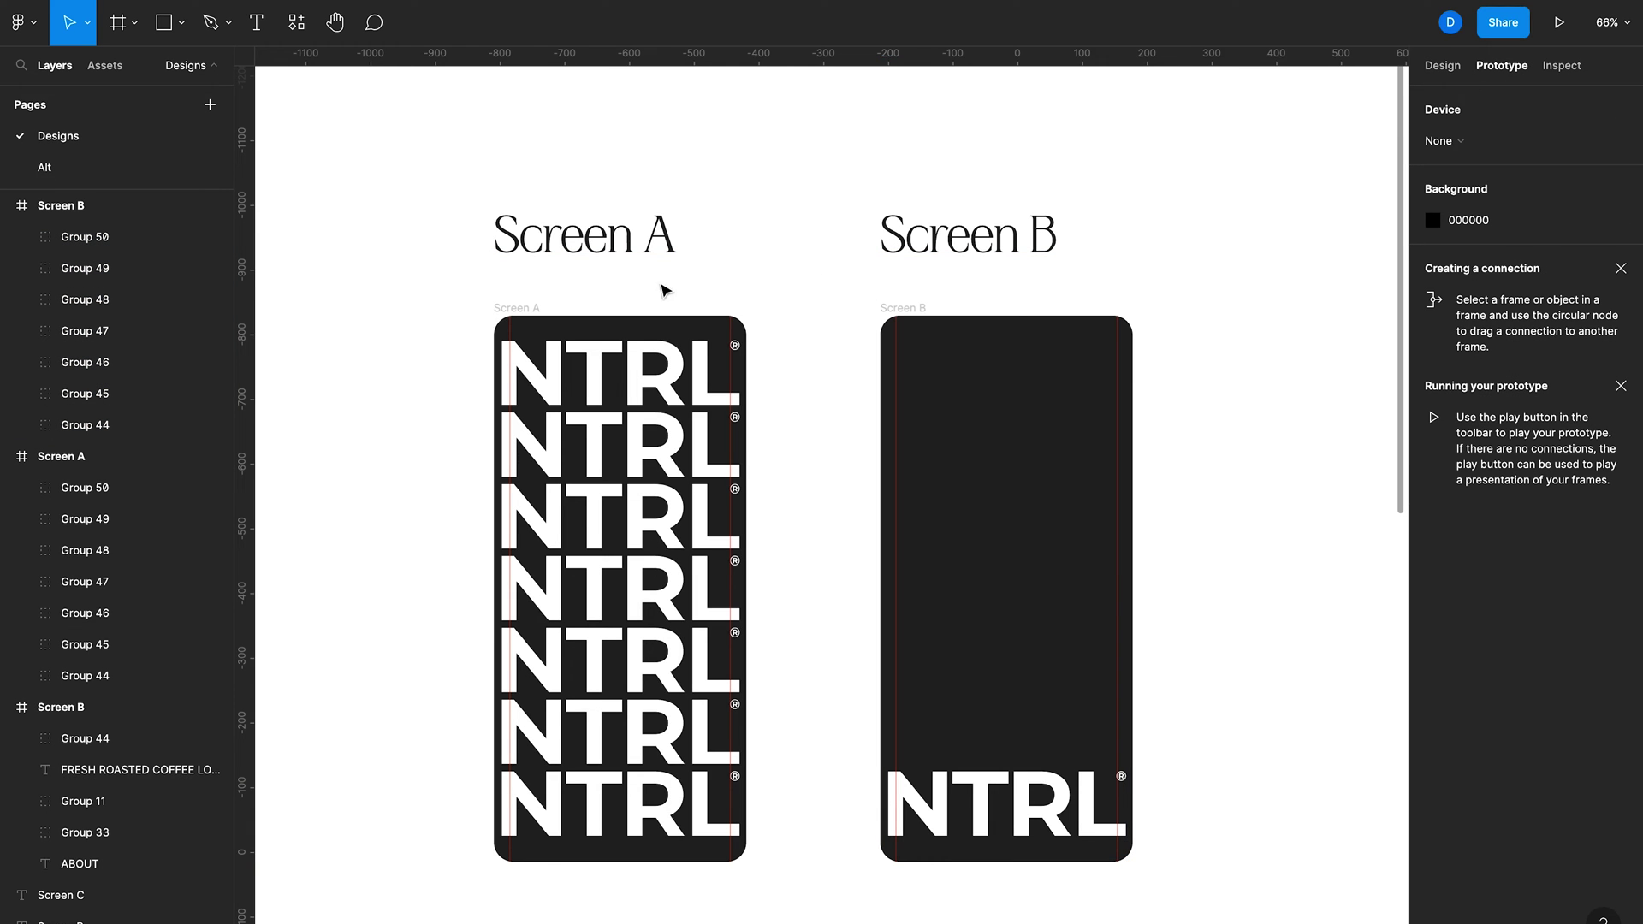
pyautogui.click(529, 310)
pyautogui.click(532, 308)
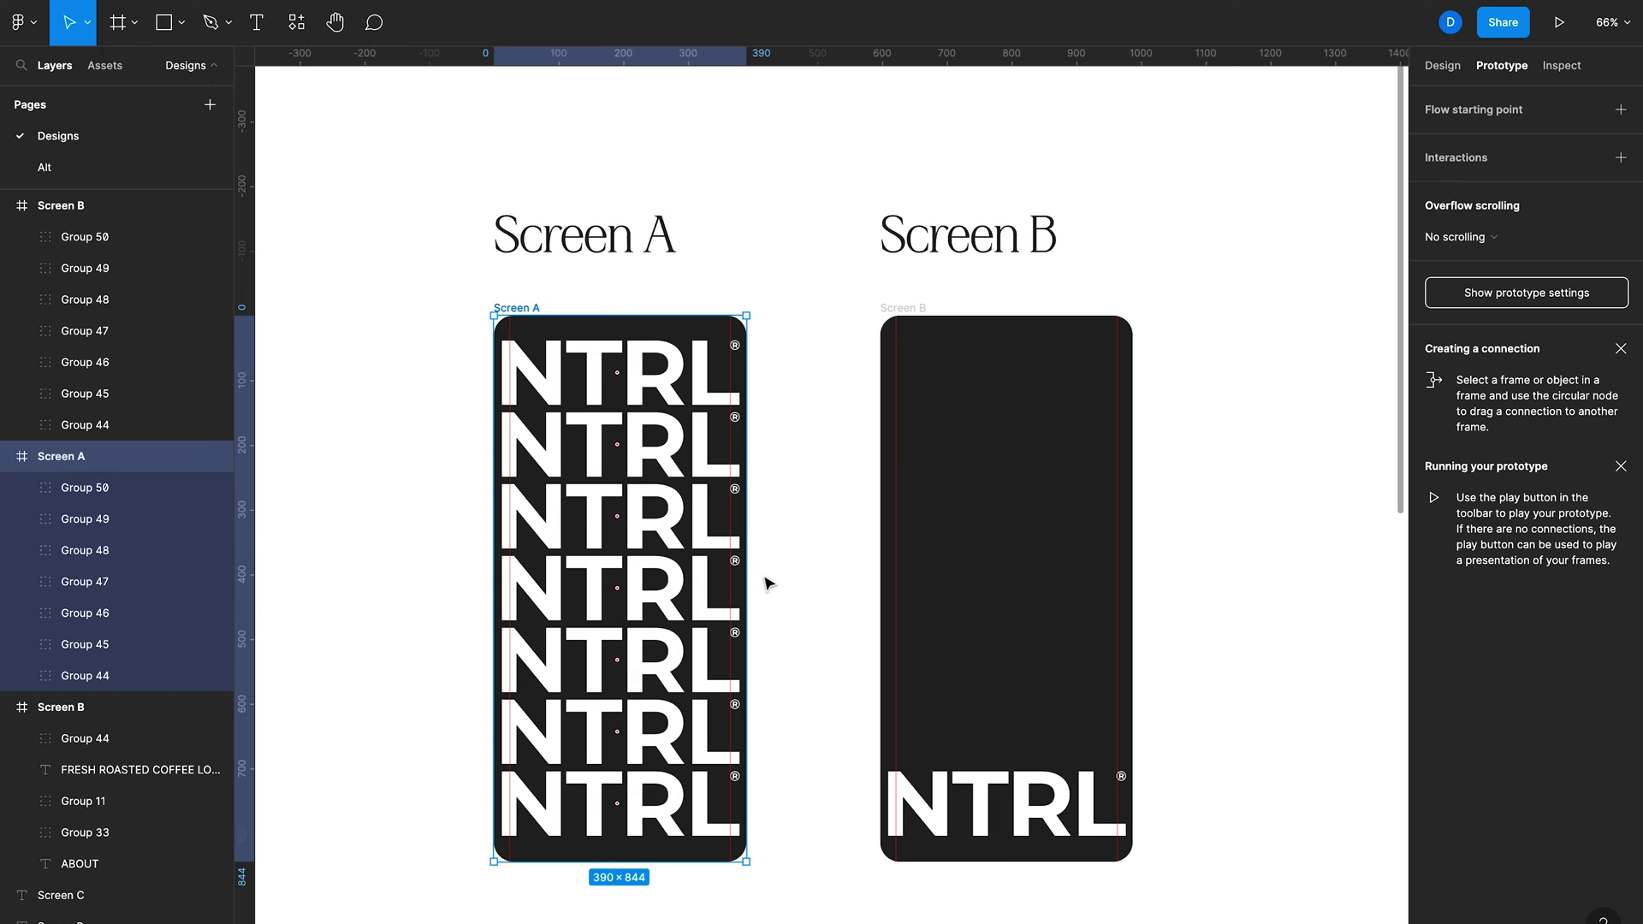
pyautogui.moveTo(746, 588); pyautogui.dragTo(888, 559)
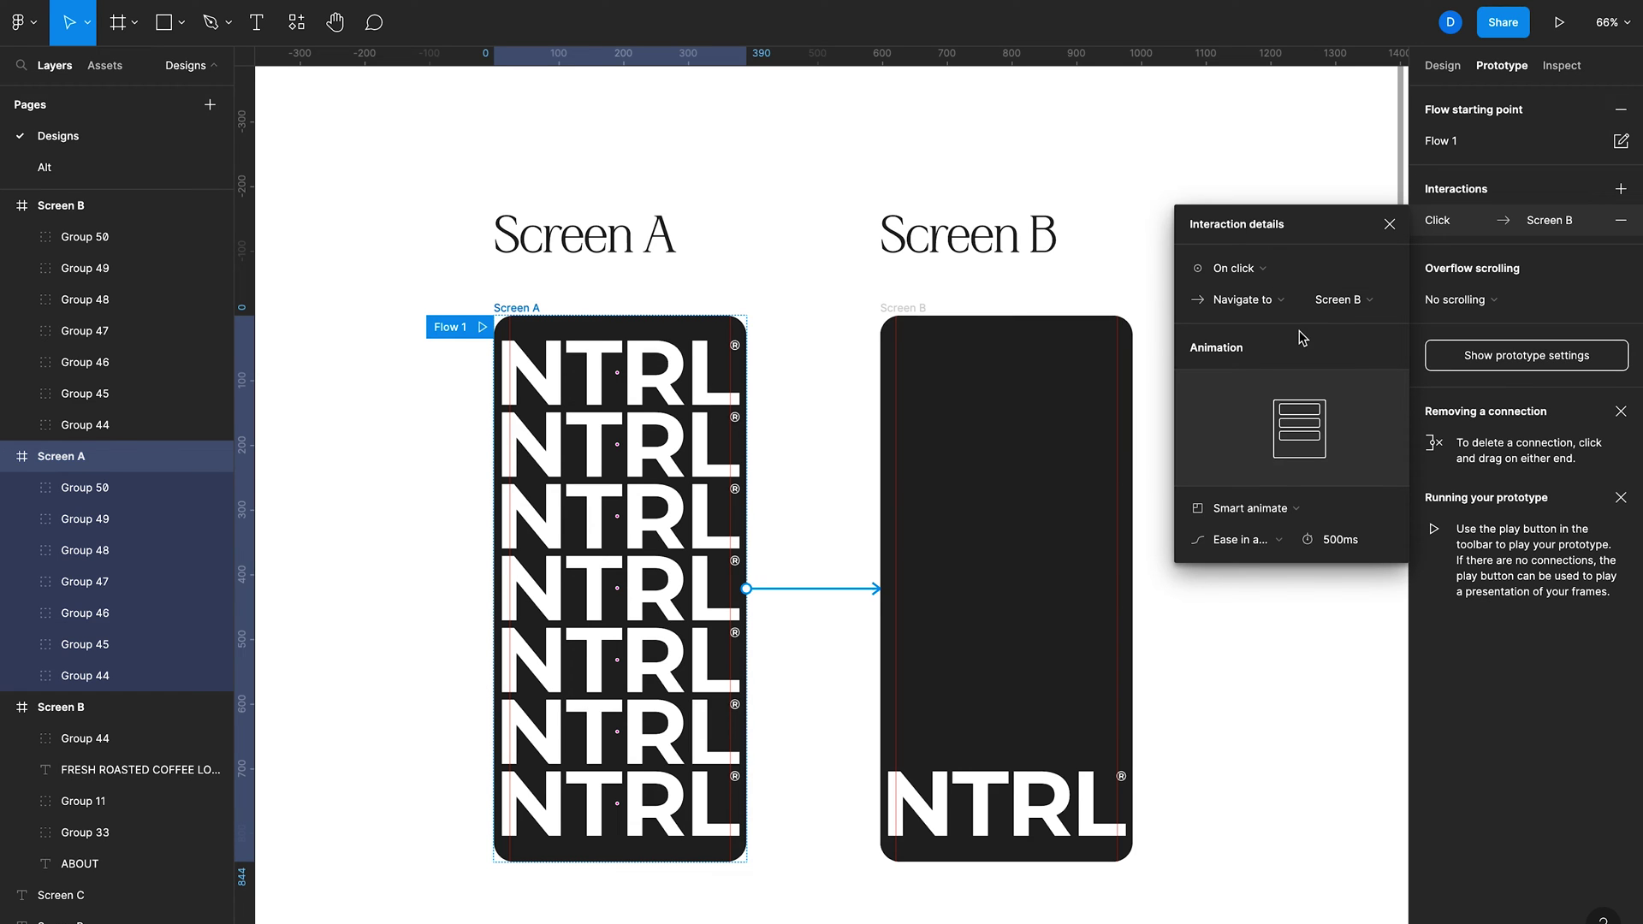
# - Try the Instant animation on the connection, and return it to Smart animate with Ease in and out easing
pyautogui.click(1292, 508)
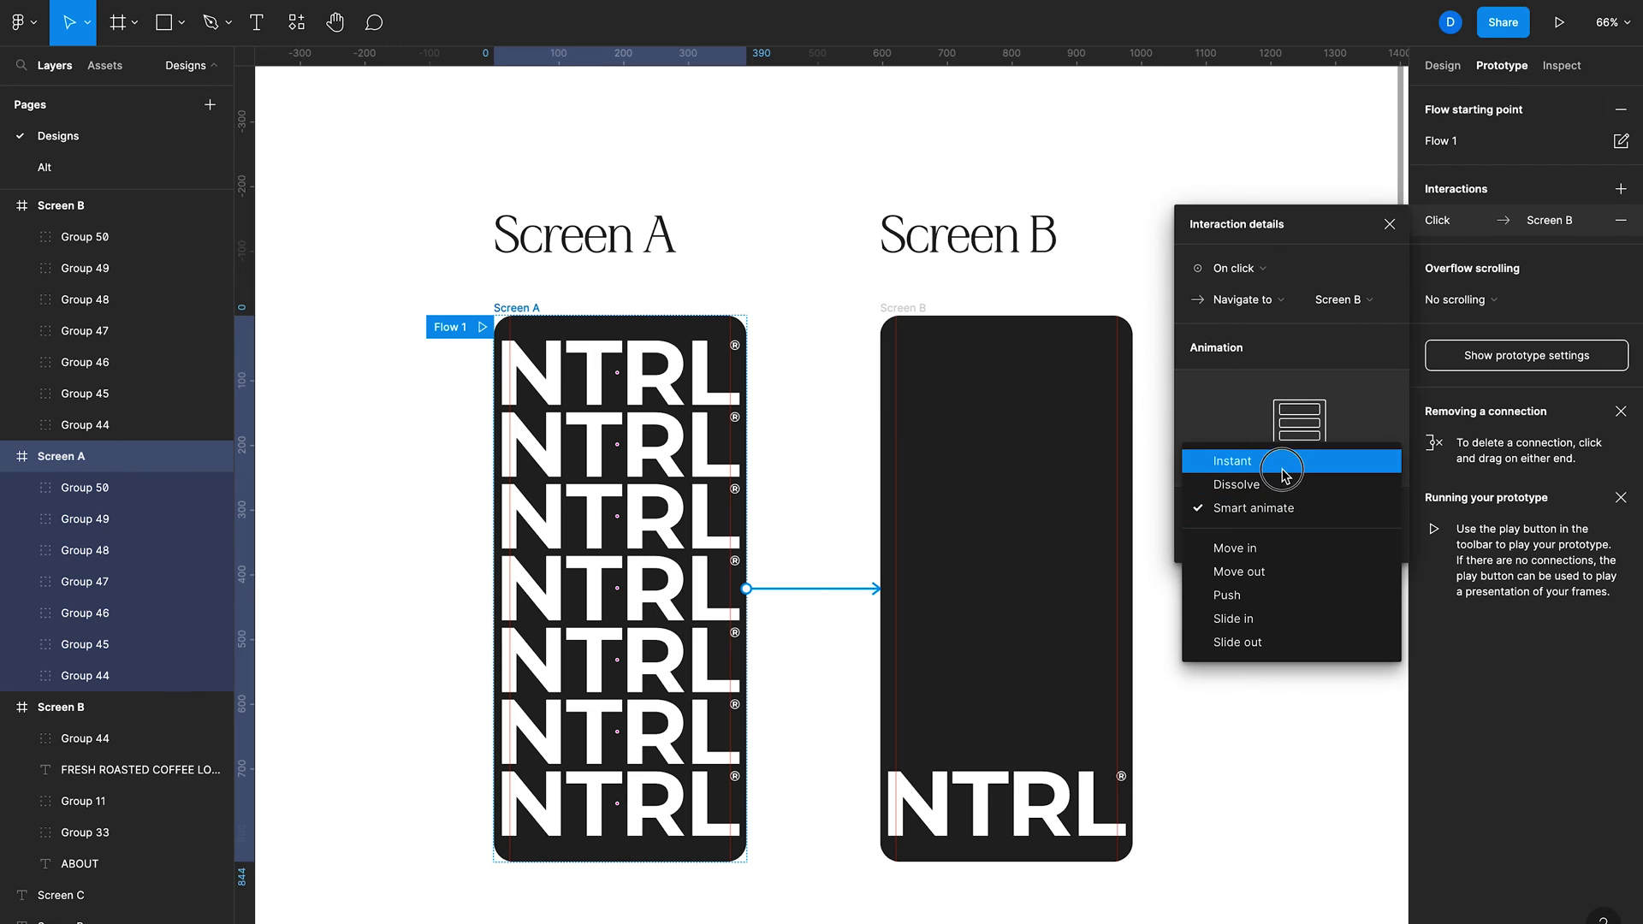
pyautogui.click(1281, 462)
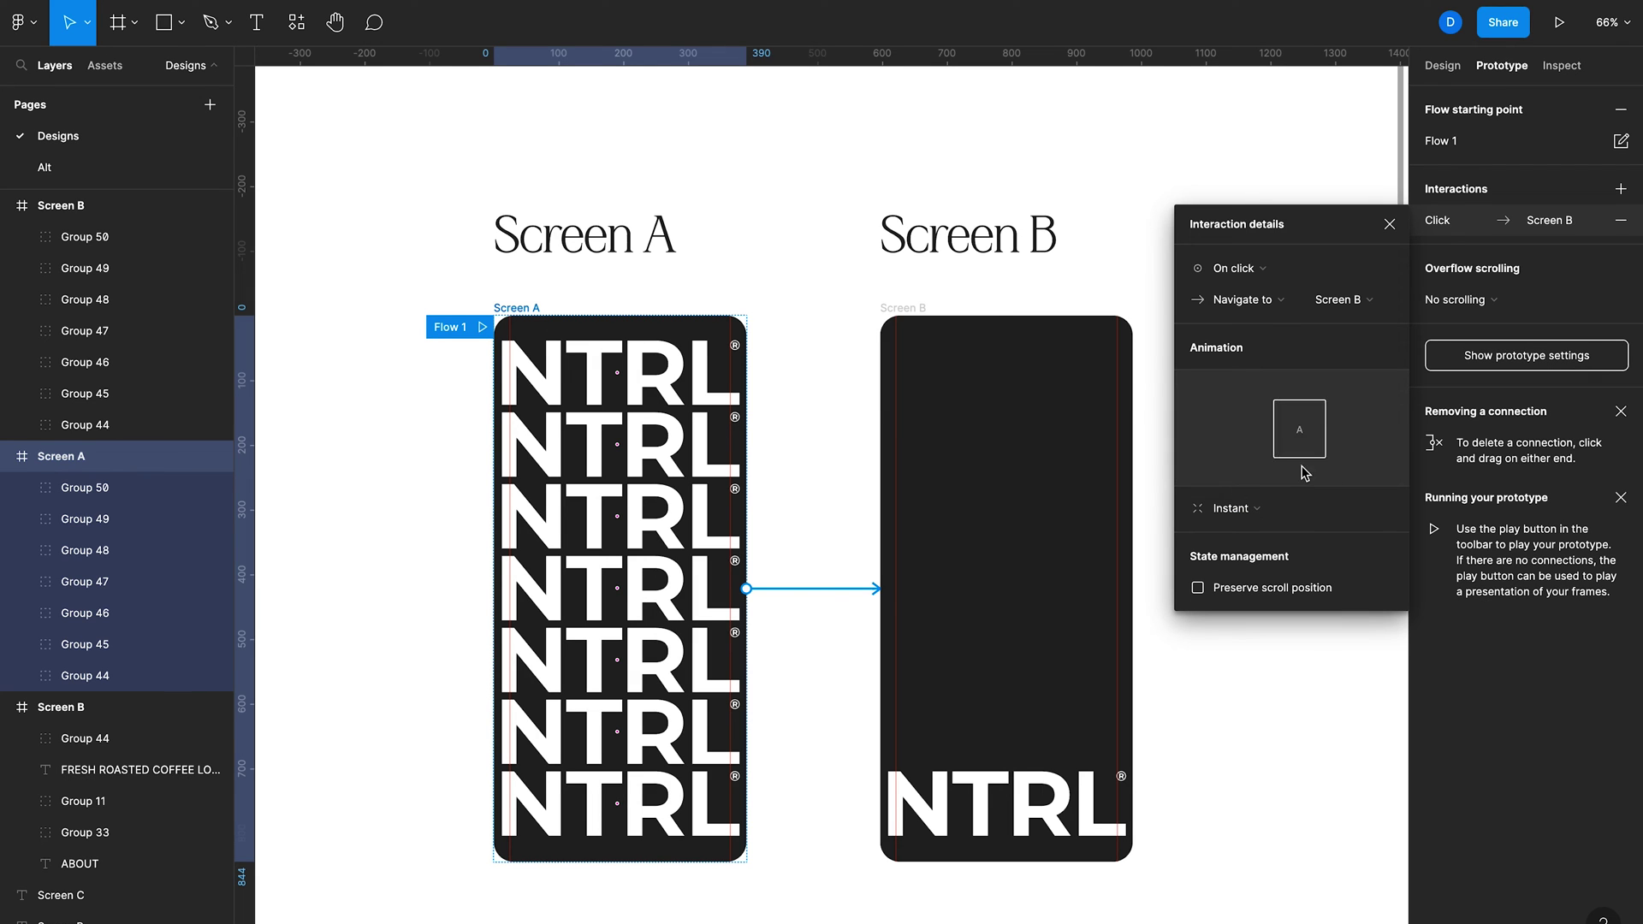
pyautogui.click(1246, 510)
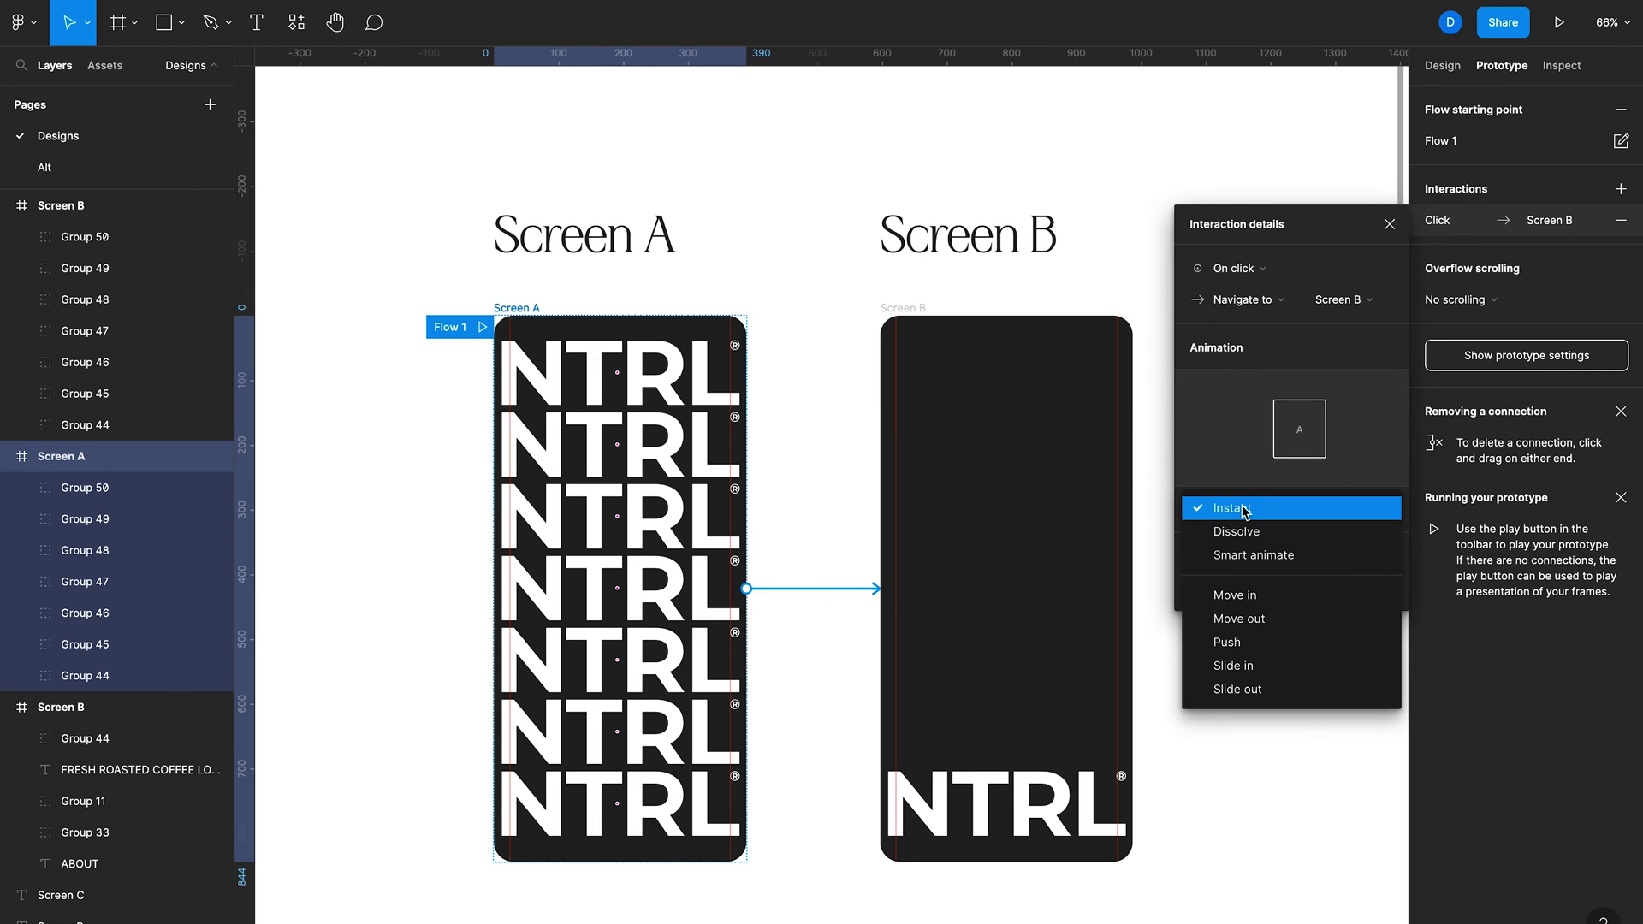
pyautogui.click(1250, 555)
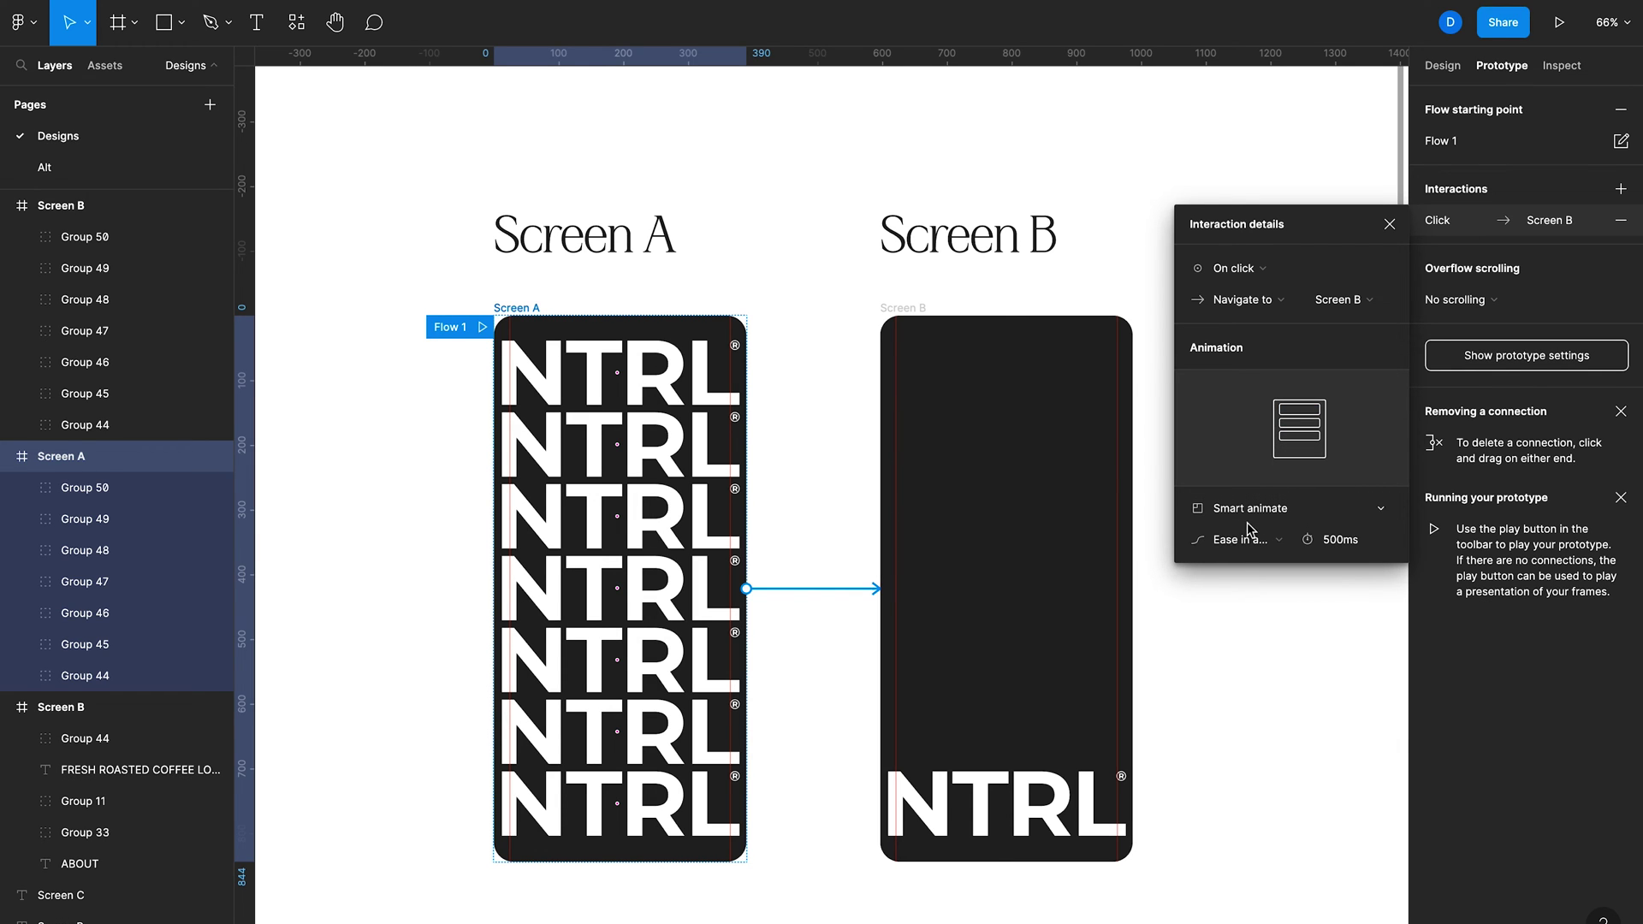
pyautogui.click(1230, 541)
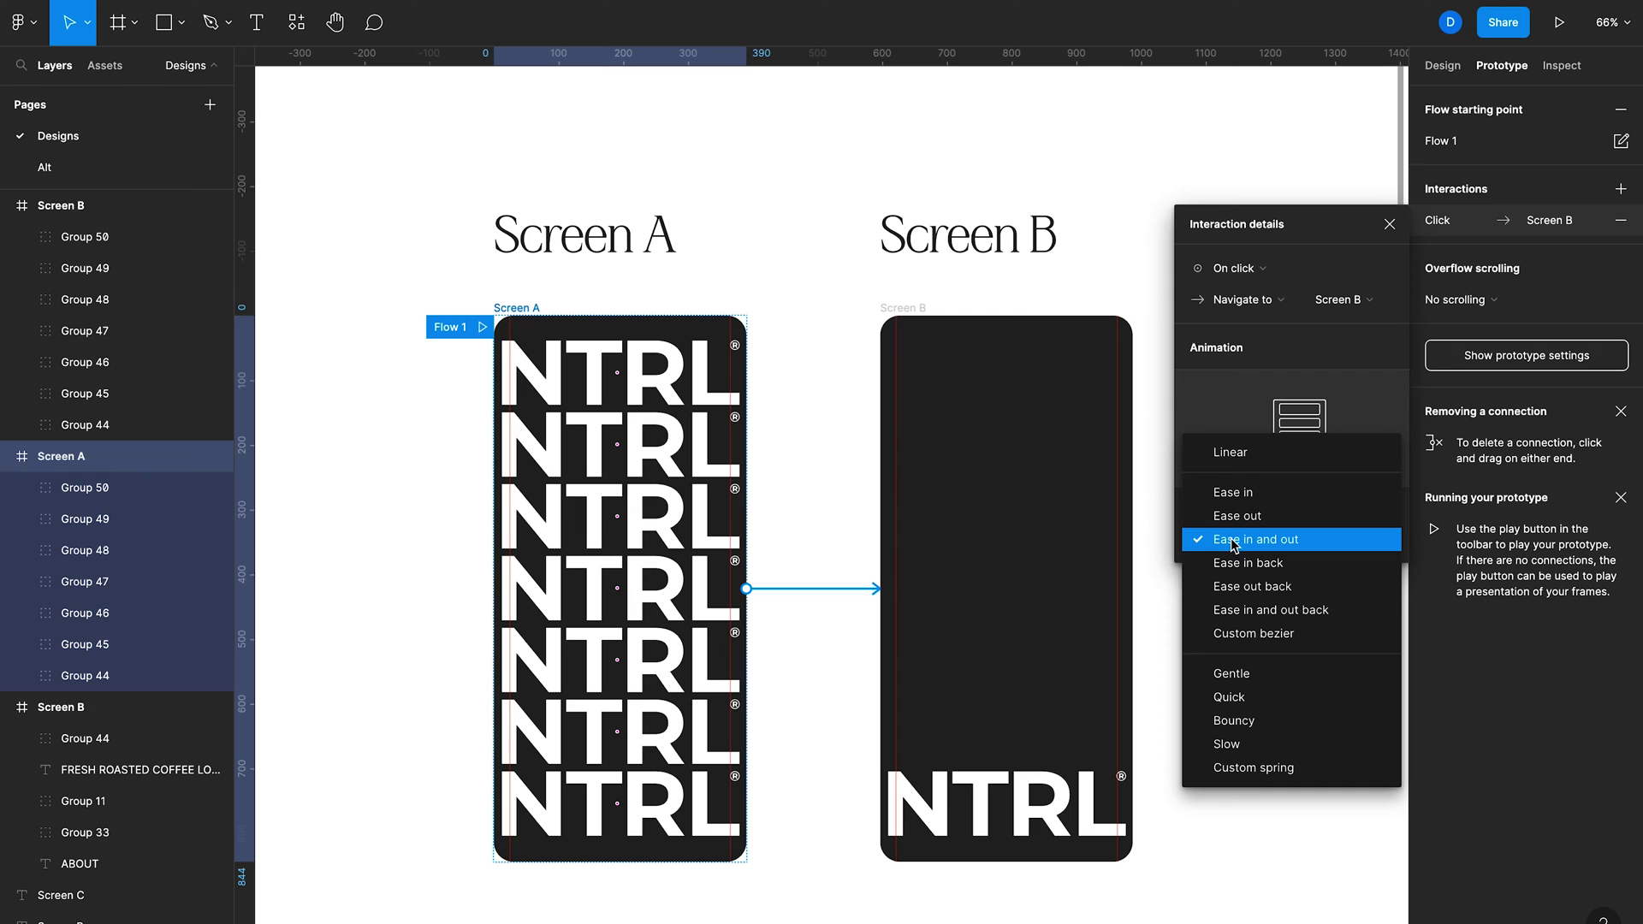
pyautogui.click(1234, 541)
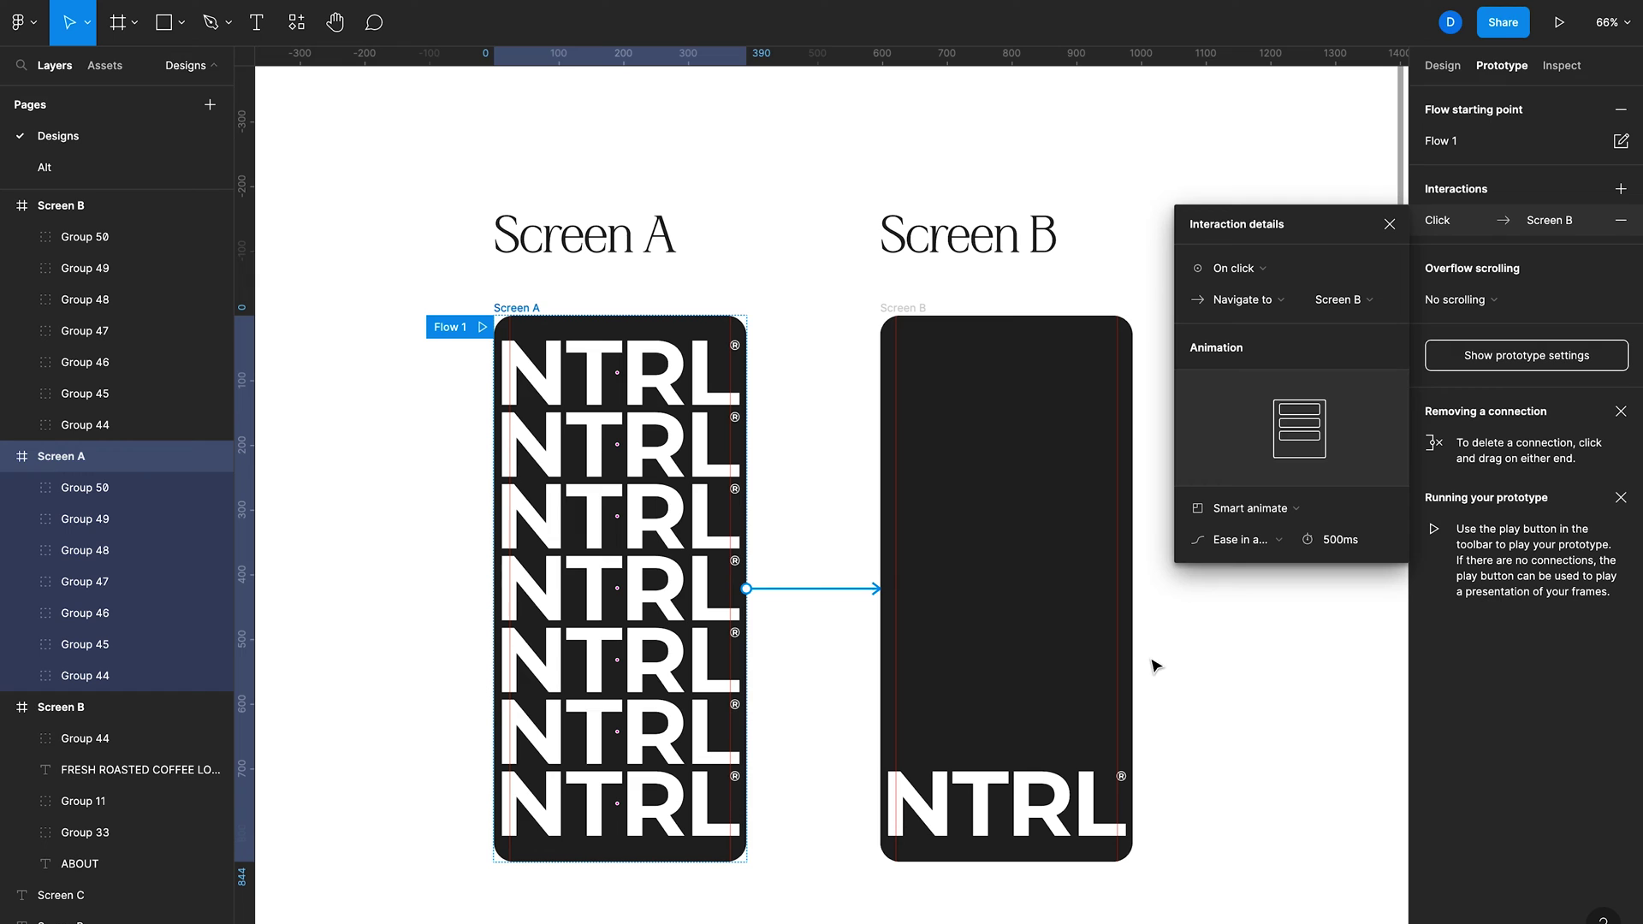
# - Play Flow 1 to preview the logo transition from Screen A to Screen B, and close the preview
pyautogui.click(484, 328)
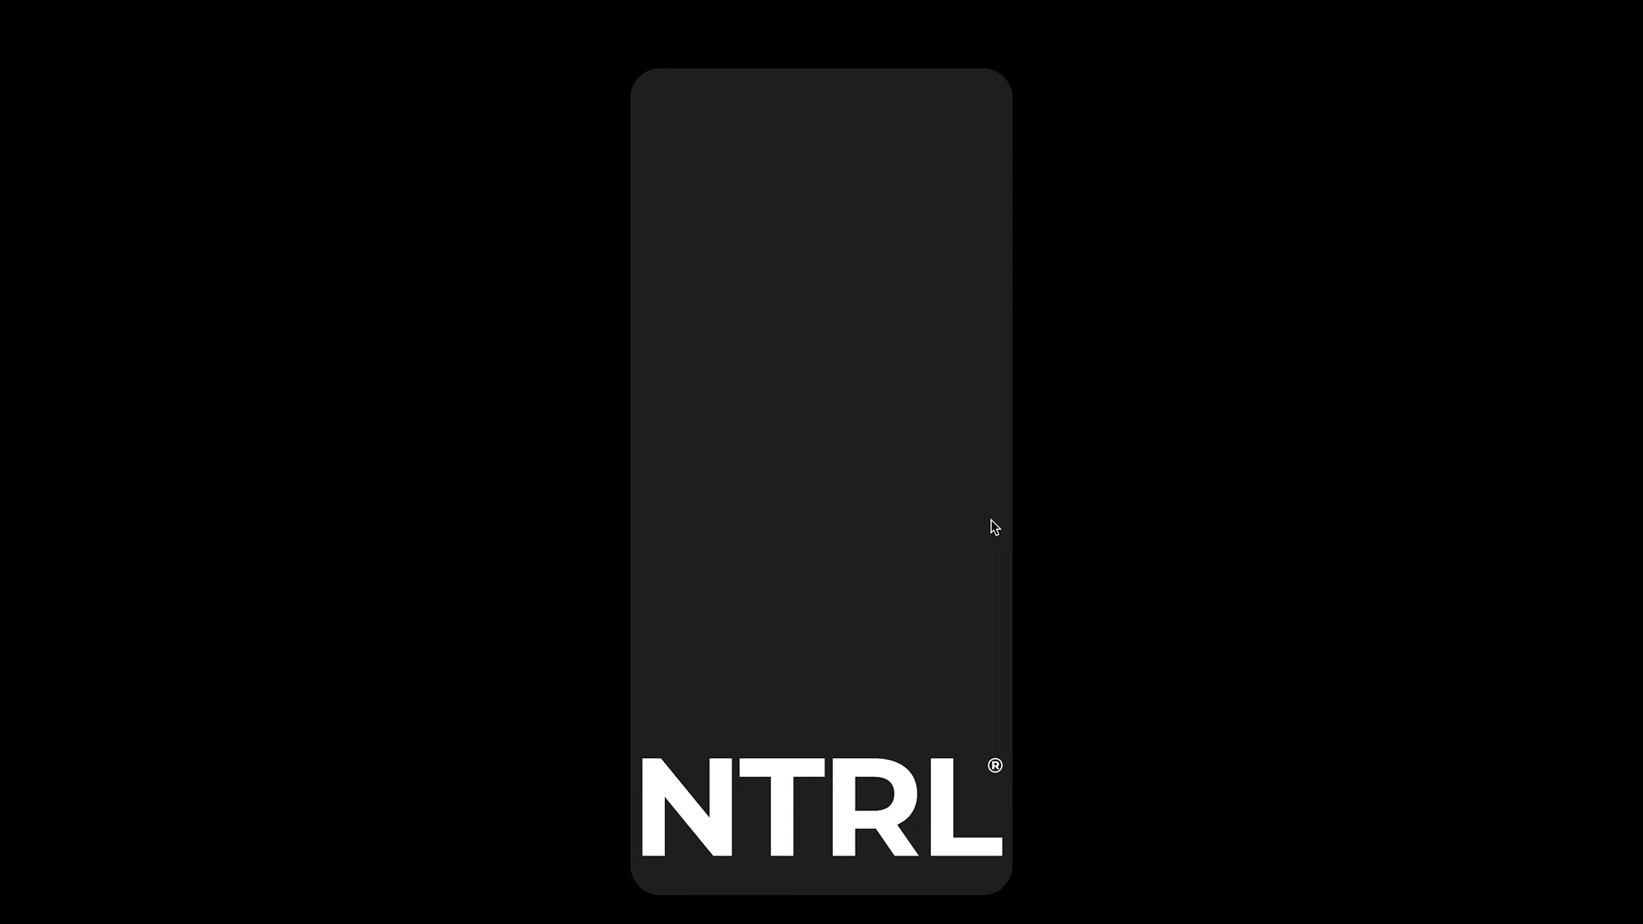
pyautogui.press('Escape')
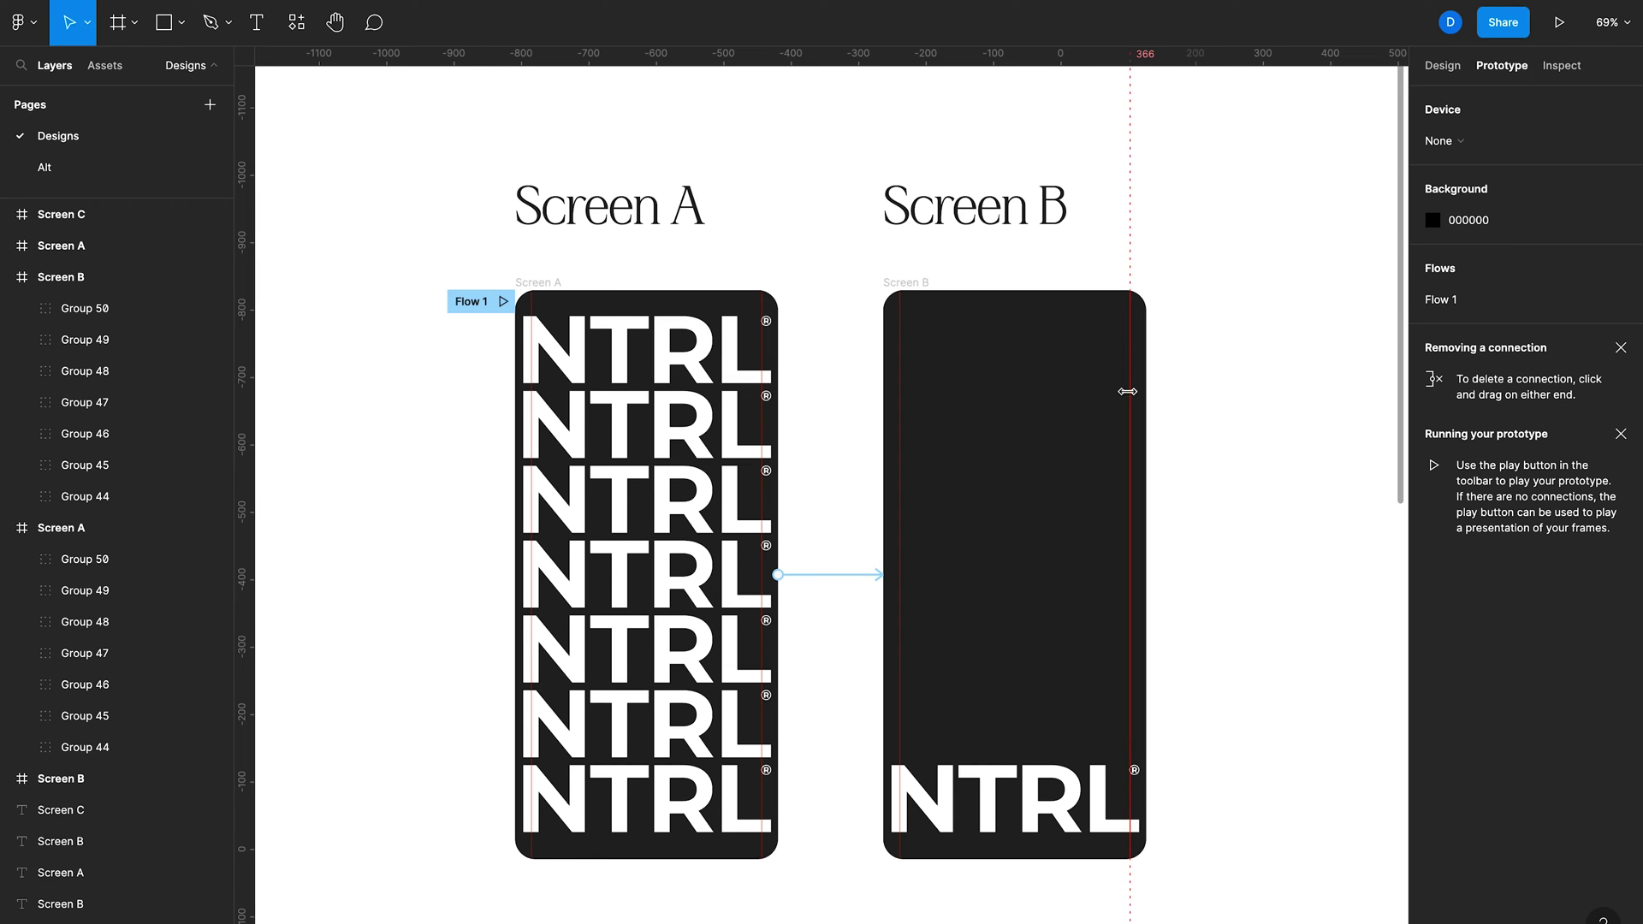
# - Copy the barista photo from the finished Screen B design further down into the new Screen B frame and the Screen A frame
pyautogui.scroll(-10, 1200, 575)
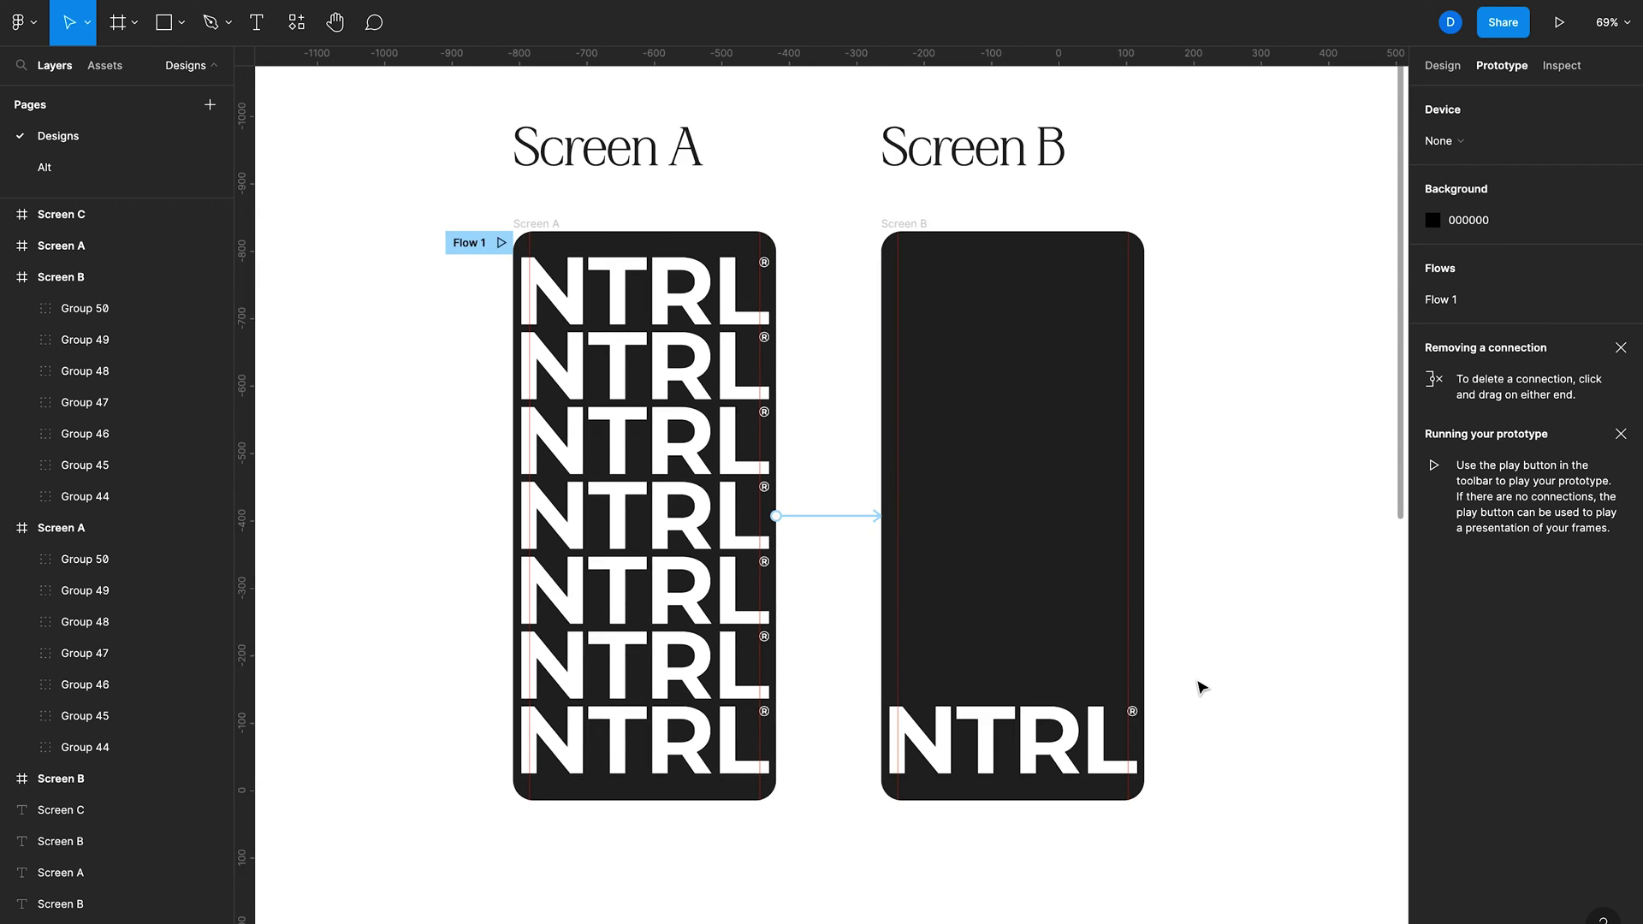
pyautogui.scroll(-1, 1196, 639)
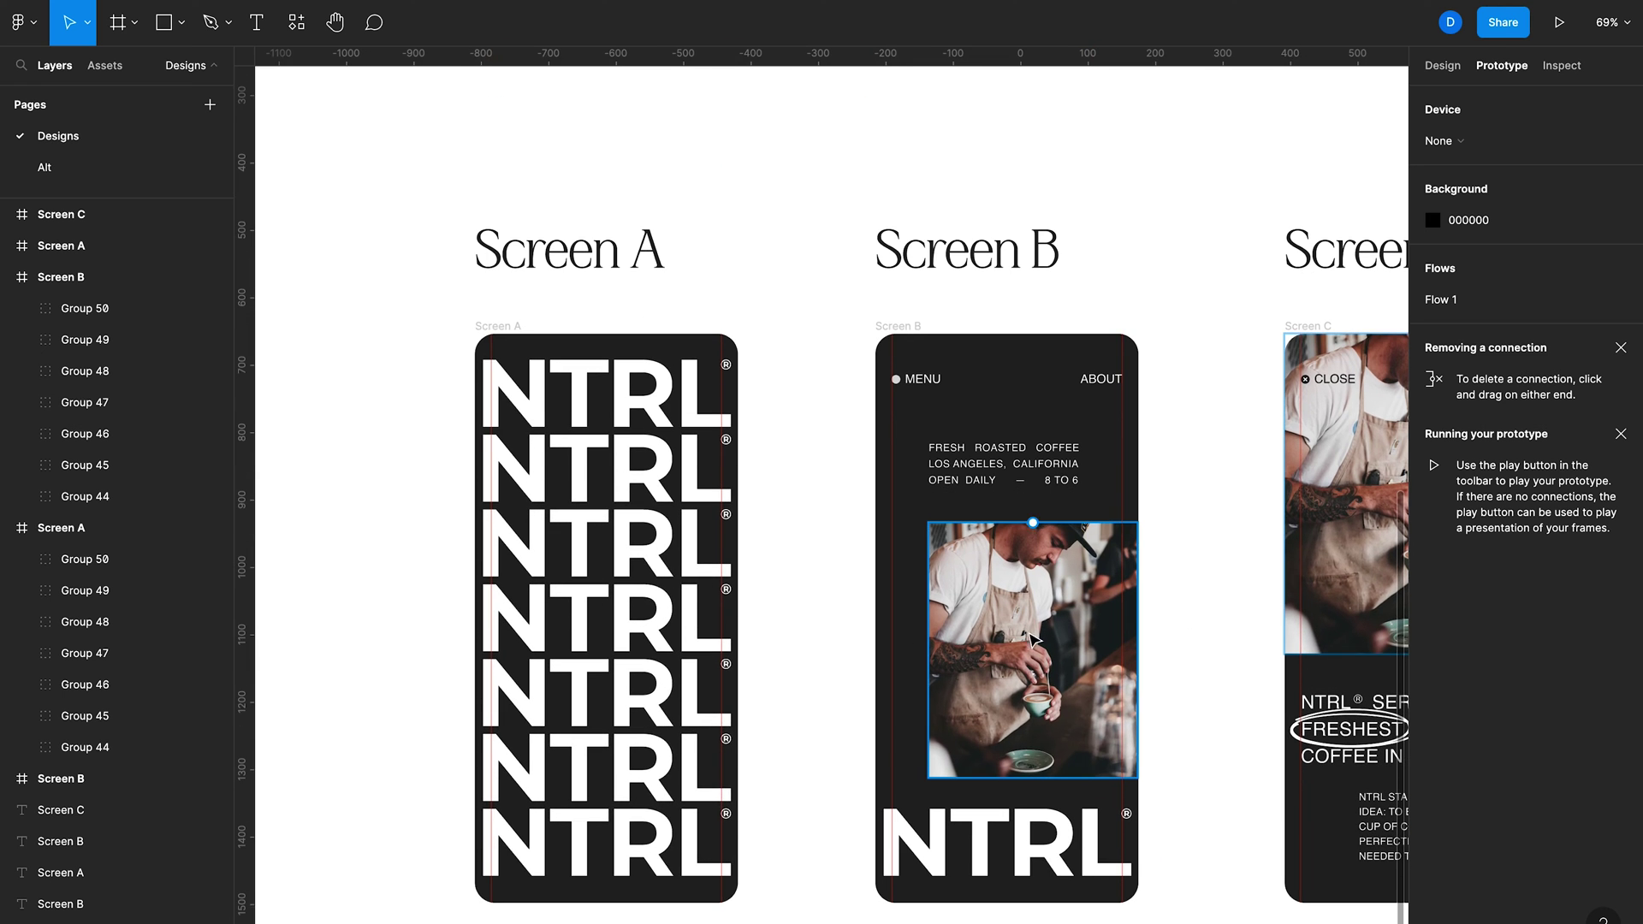
pyautogui.click(1027, 648)
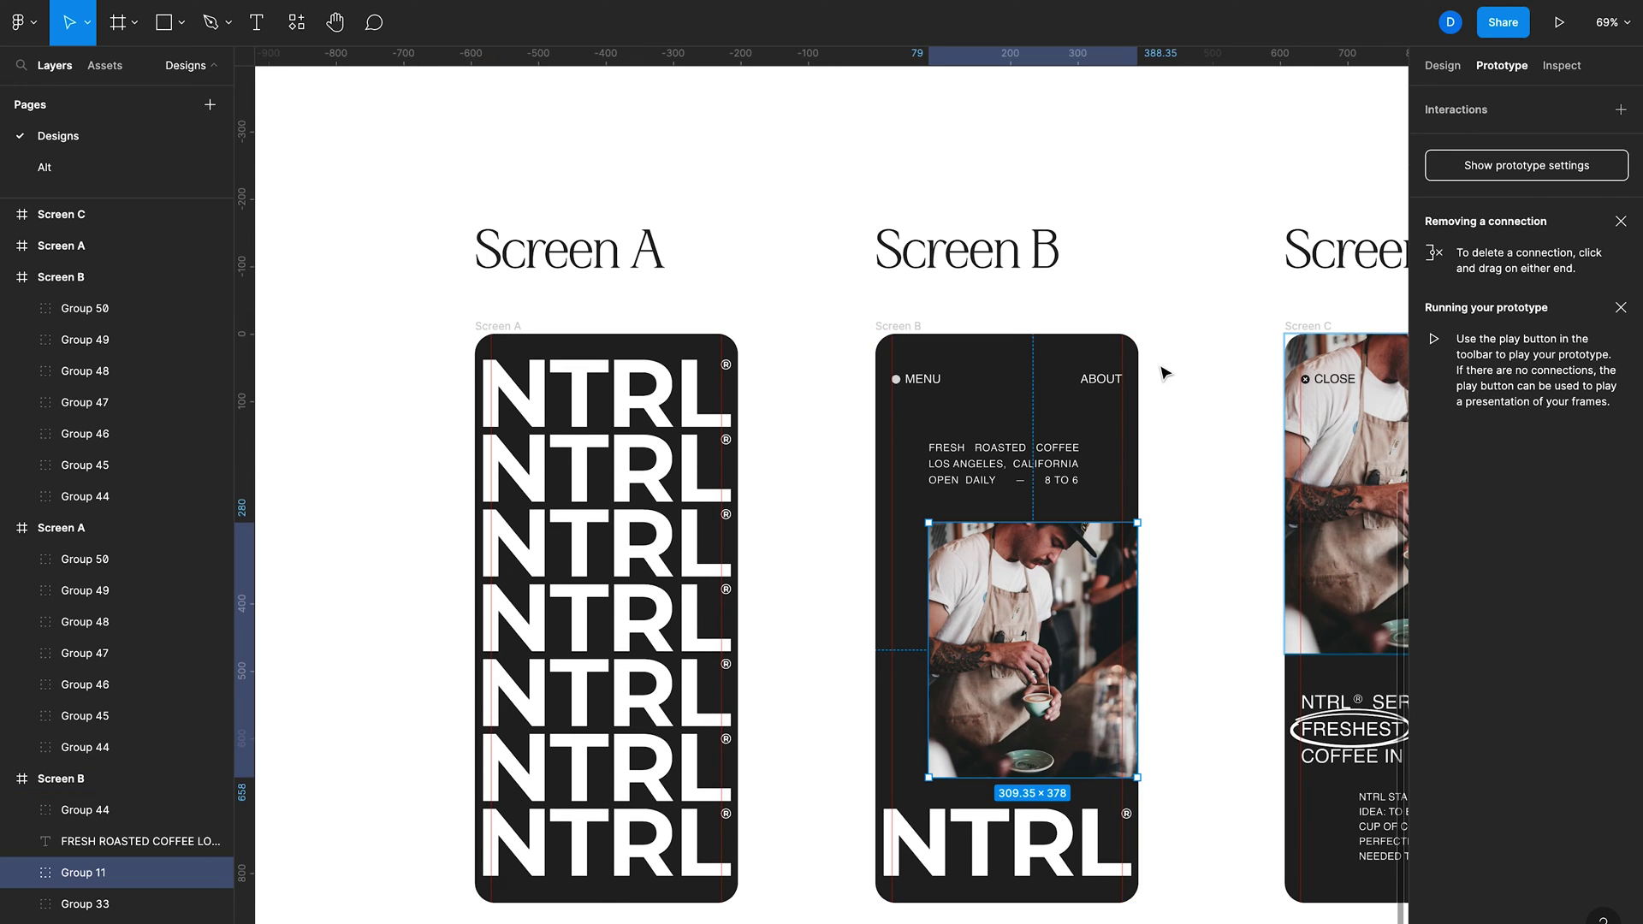
pyautogui.scroll(11, 1162, 370)
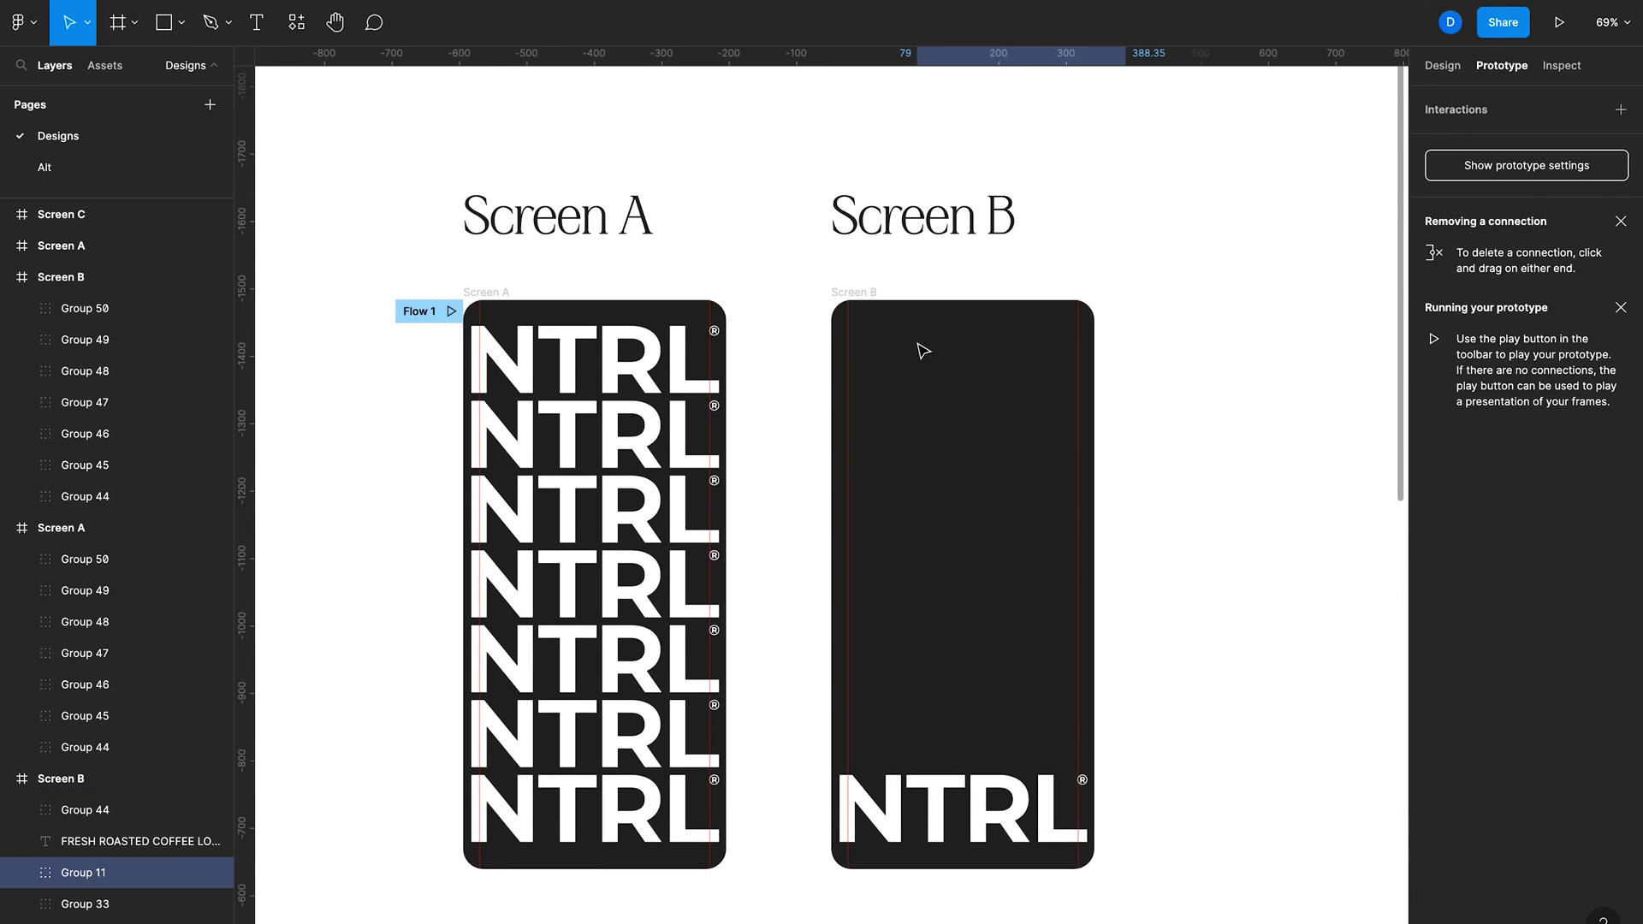
pyautogui.click(855, 293)
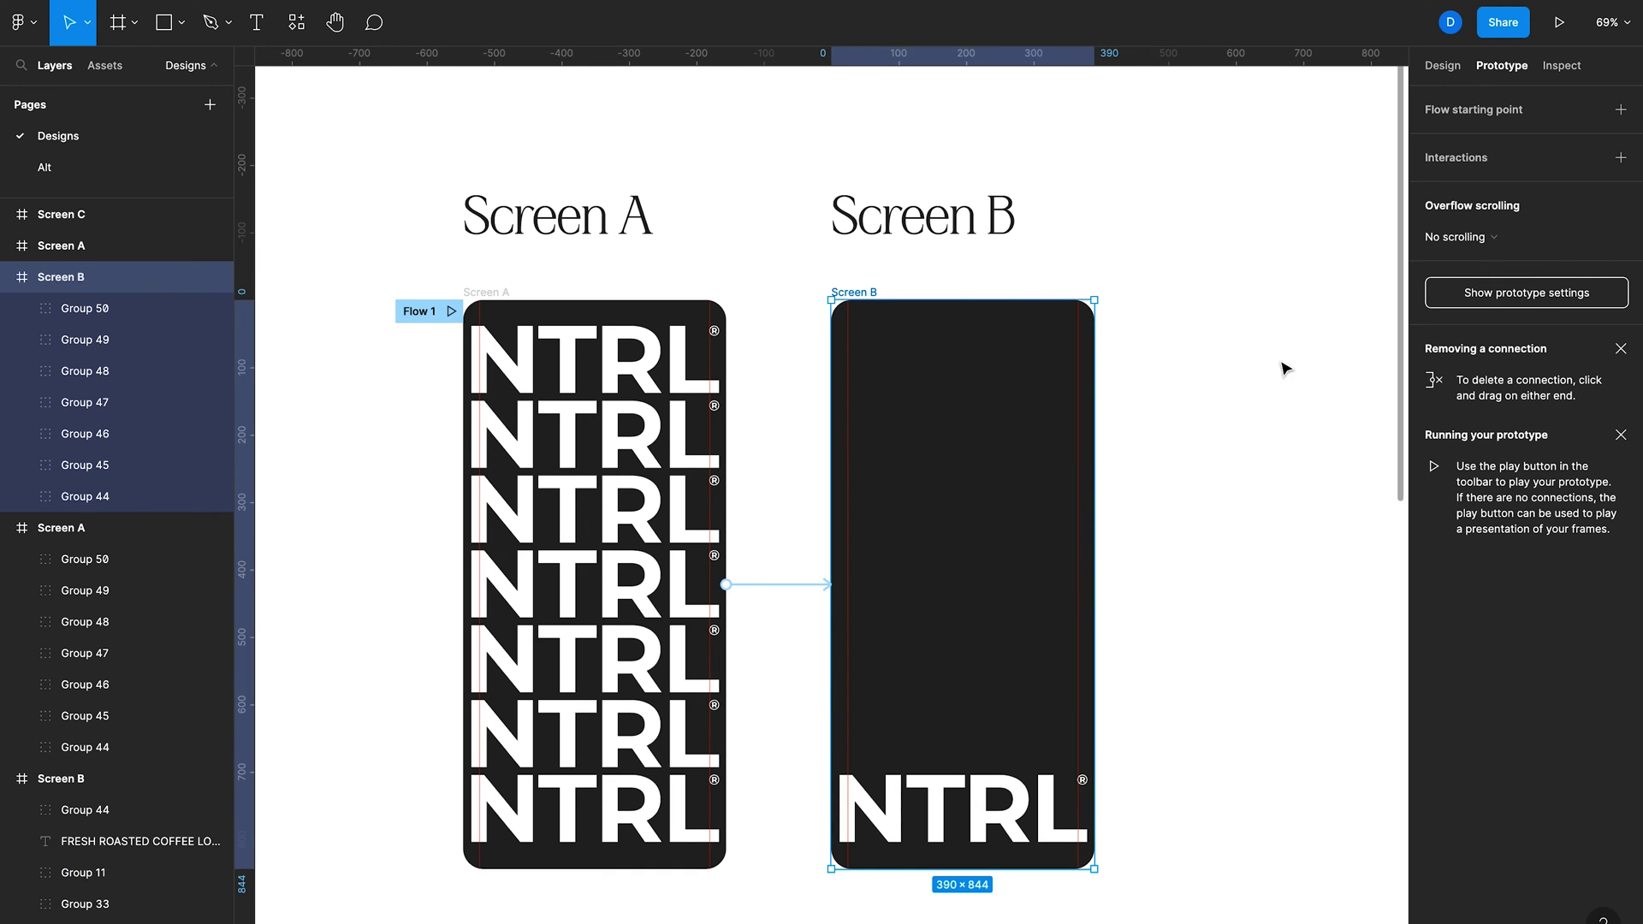
pyautogui.hotkey('ctrl', 'v')
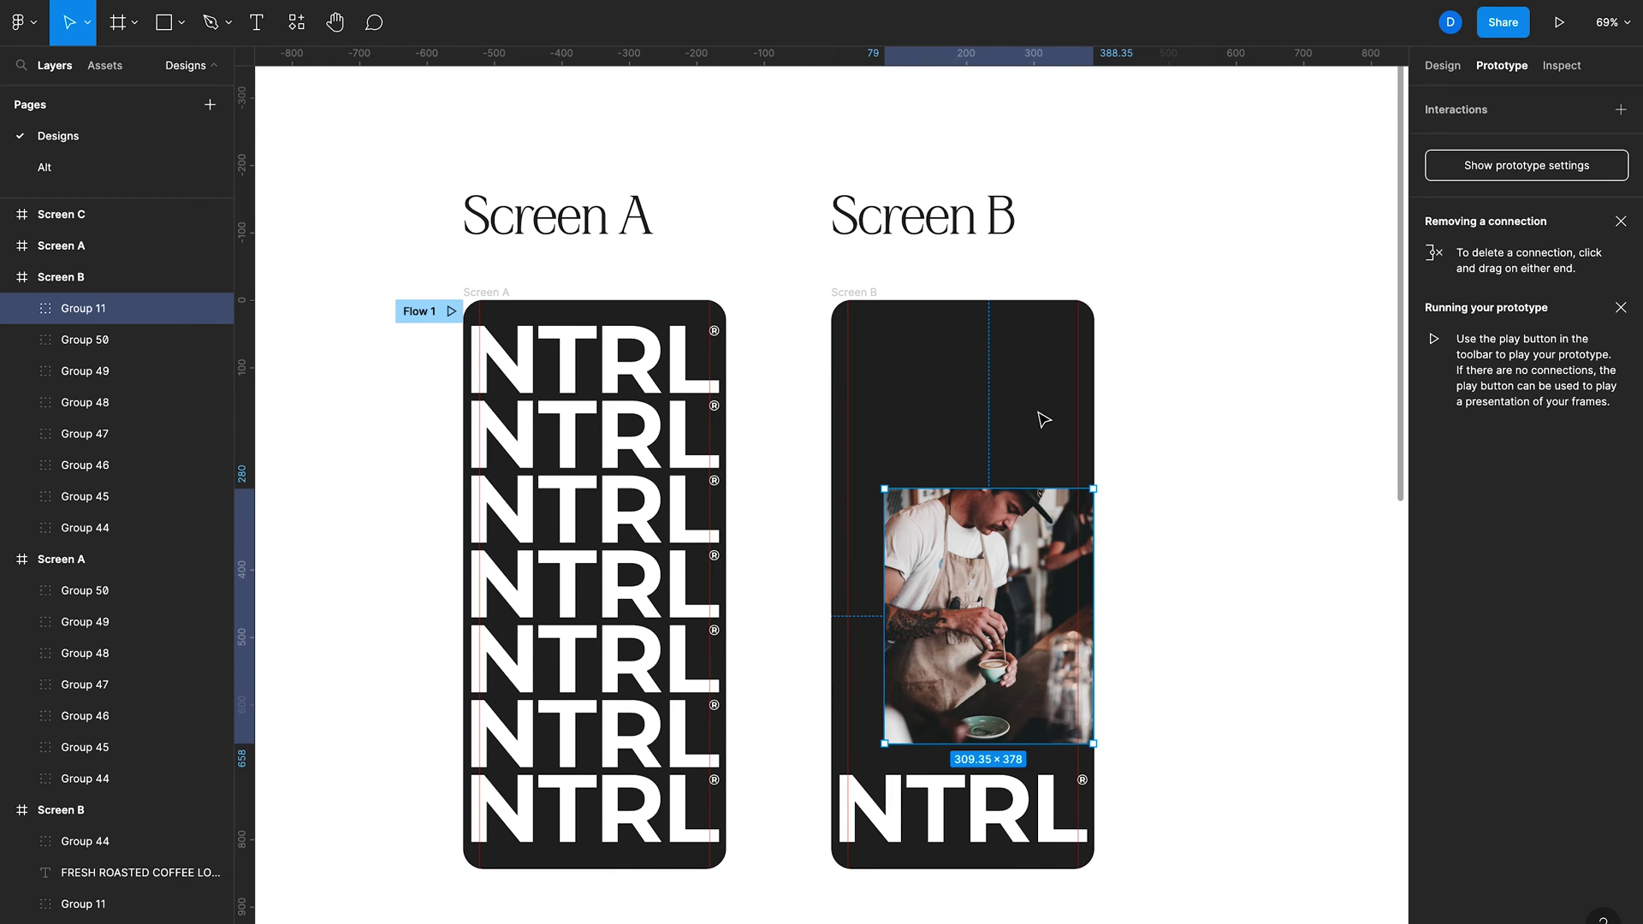
pyautogui.click(476, 293)
pyautogui.hotkey('ctrl', 'v')
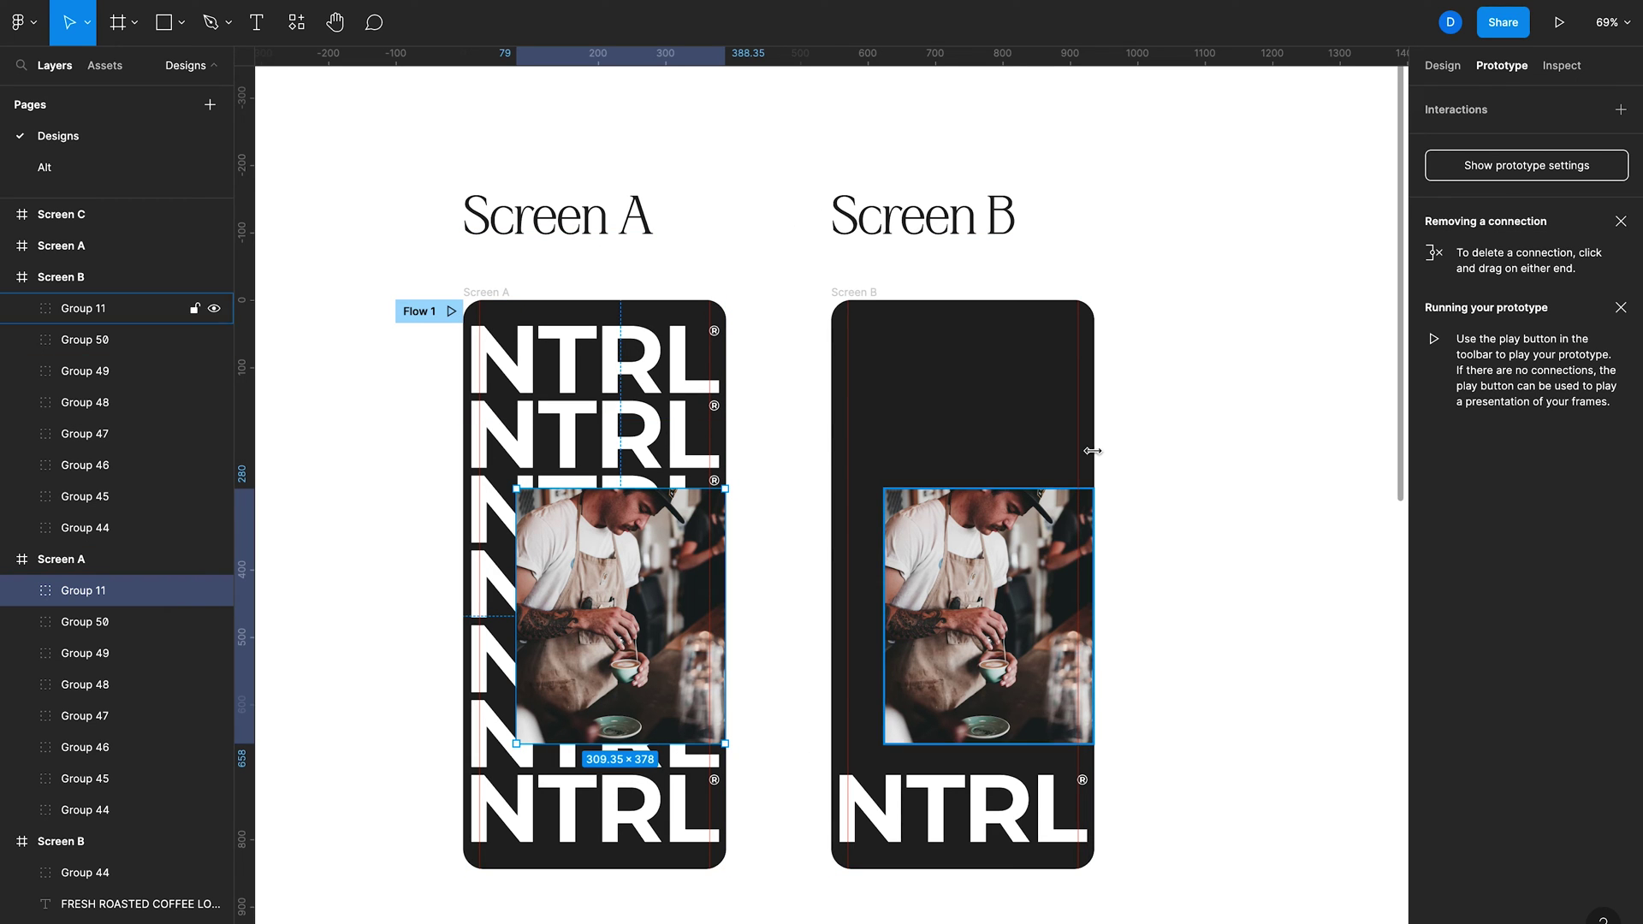
# - Move the barista photo in Screen A horizontally beyond the frame's right edge, to X 405
pyautogui.click(1444, 67)
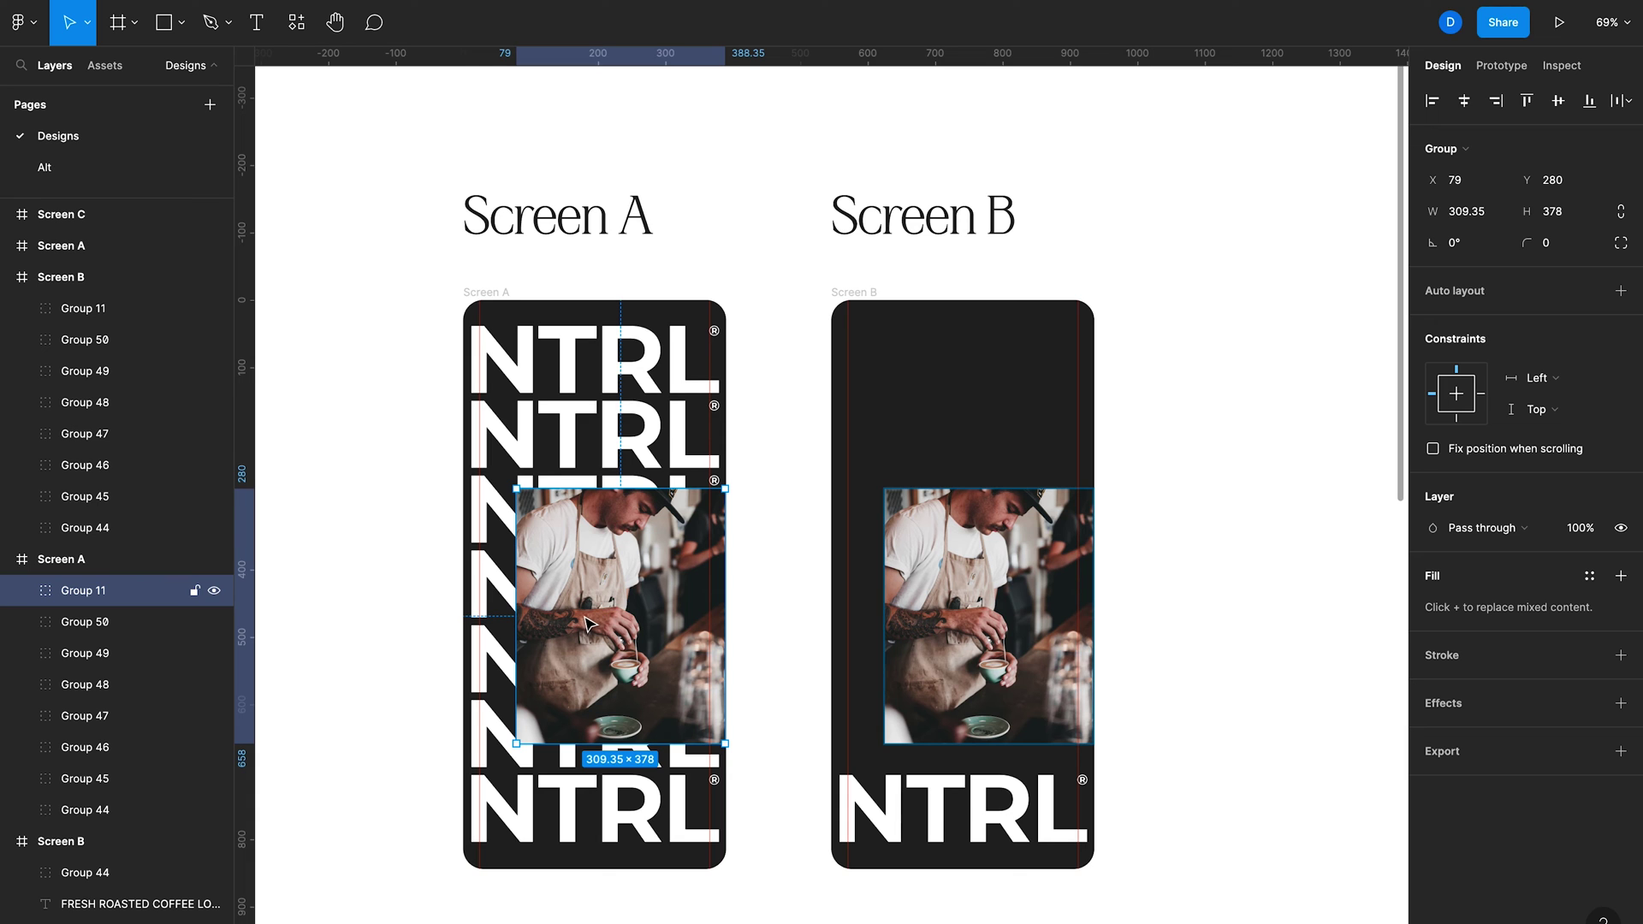
pyautogui.moveTo(586, 622); pyautogui.dragTo(695, 610)
pyautogui.hotkey('shift', 'Right')
pyautogui.hotkey('shift', 'Right')
pyautogui.hotkey('shift', 'Right')
pyautogui.hotkey('shift', 'Right')
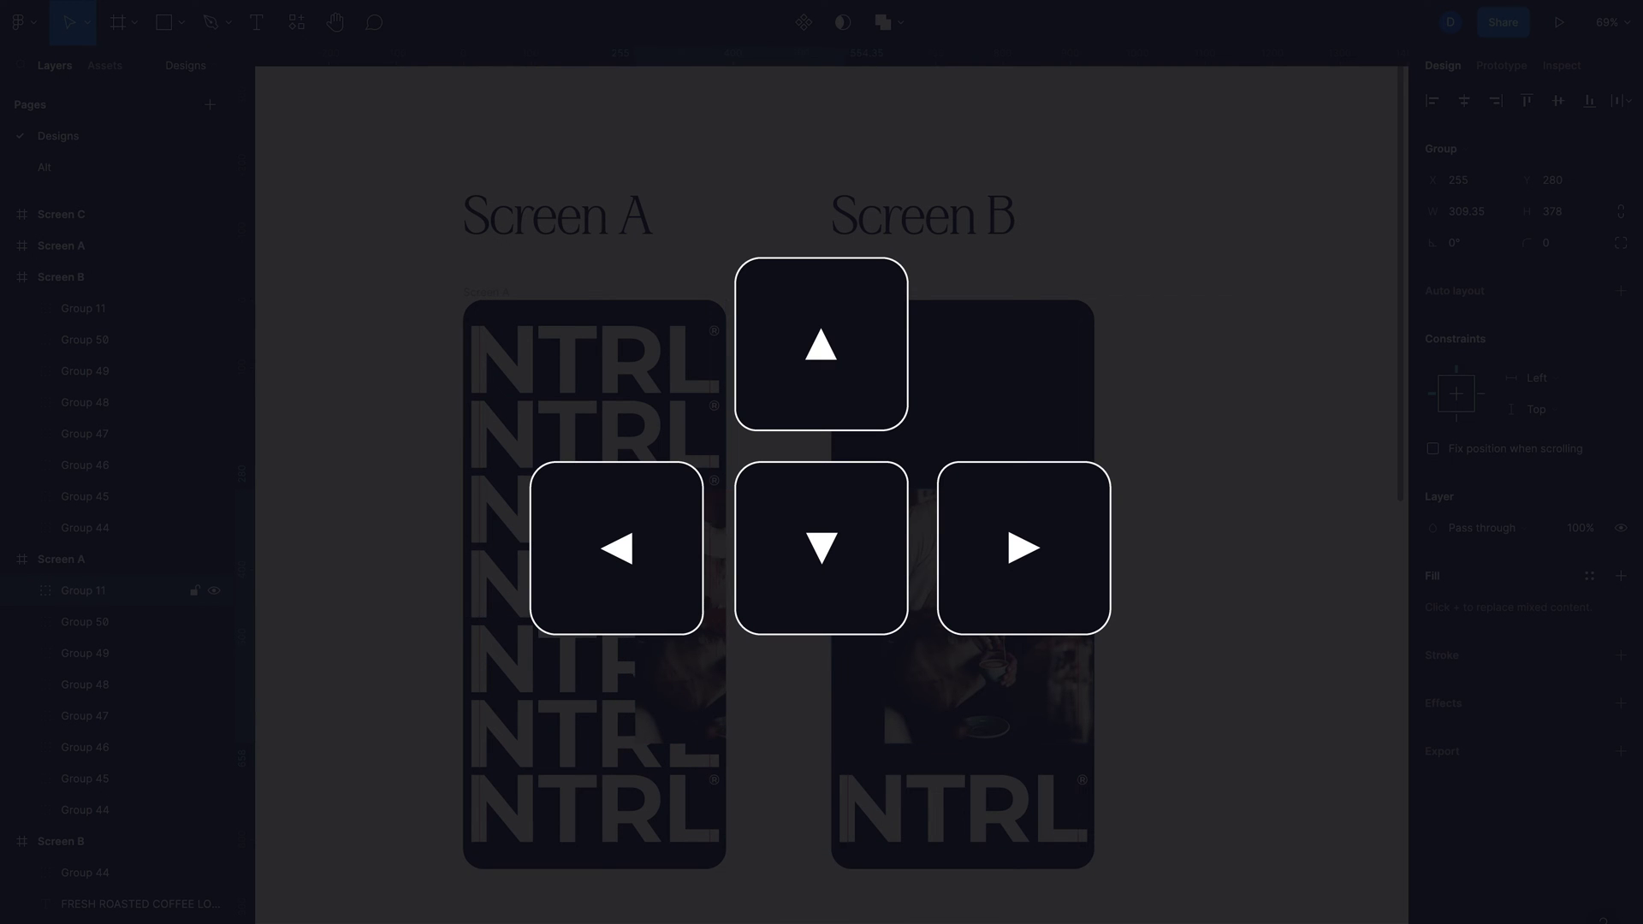
pyautogui.hotkey('shift', 'Right')
pyautogui.hotkey('shift', 'Right')
pyautogui.hotkey('shift', 'Right')
pyautogui.hotkey('shift', 'Right')
pyautogui.hotkey('shift', 'Right')
pyautogui.hotkey('shift', 'Right')
pyautogui.hotkey('shift', 'Right')
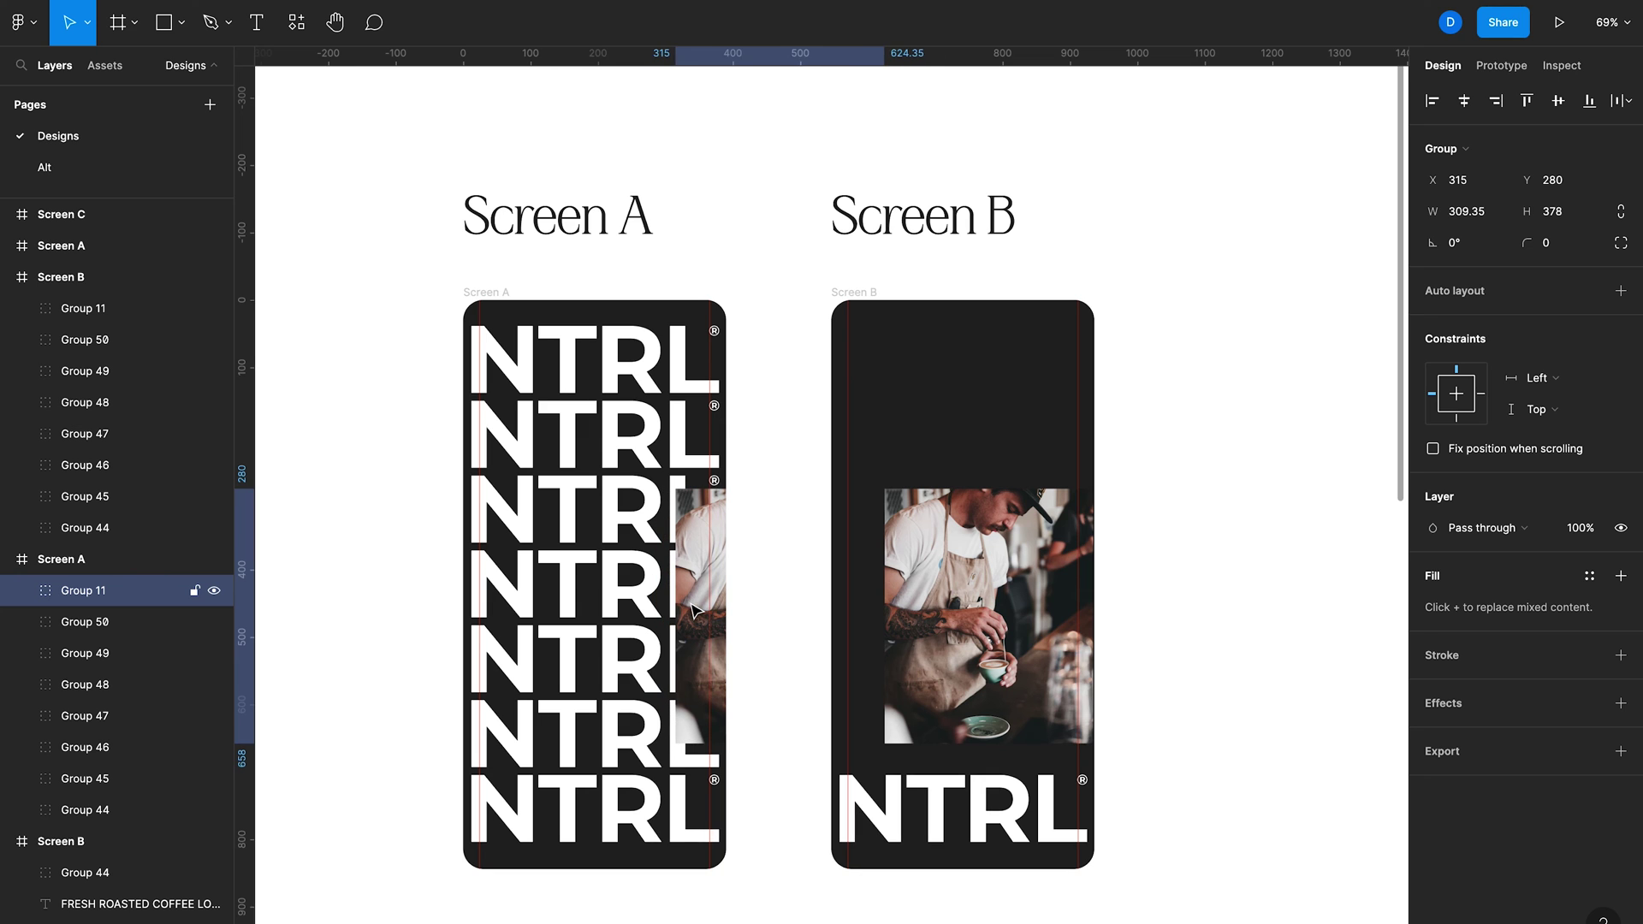
pyautogui.hotkey('shift', 'Right')
pyautogui.hotkey('shift', 'Right')
pyautogui.hotkey('shift', 'Right')
pyautogui.hotkey('shift', 'Right')
pyautogui.hotkey('shift', 'Right')
pyautogui.hotkey('shift', 'Right')
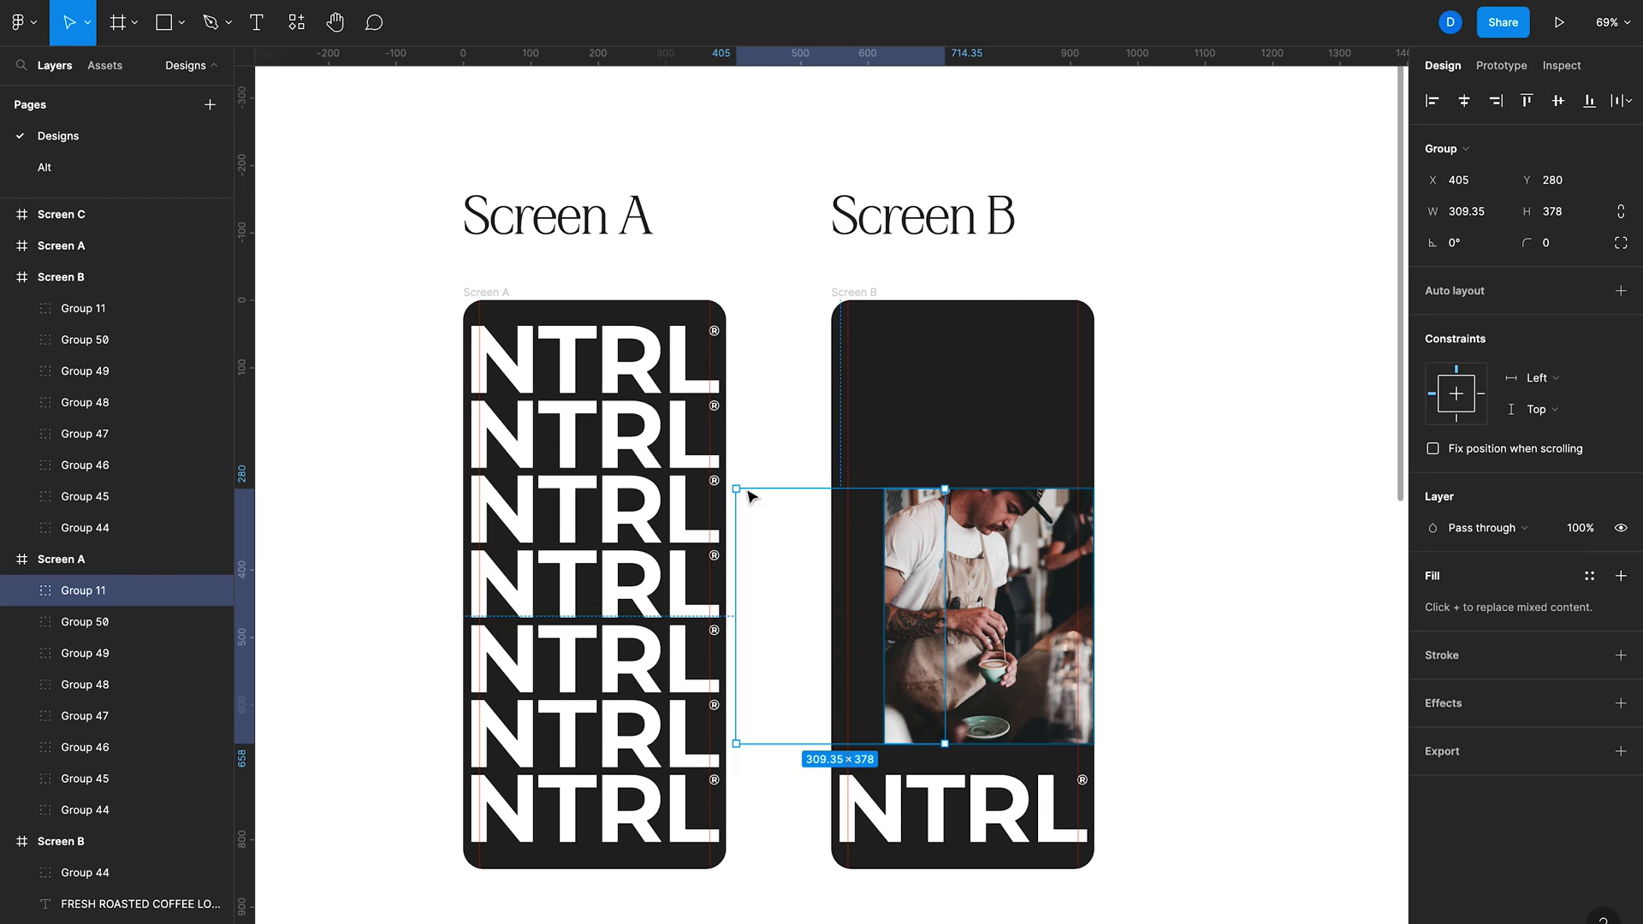
pyautogui.click(1221, 488)
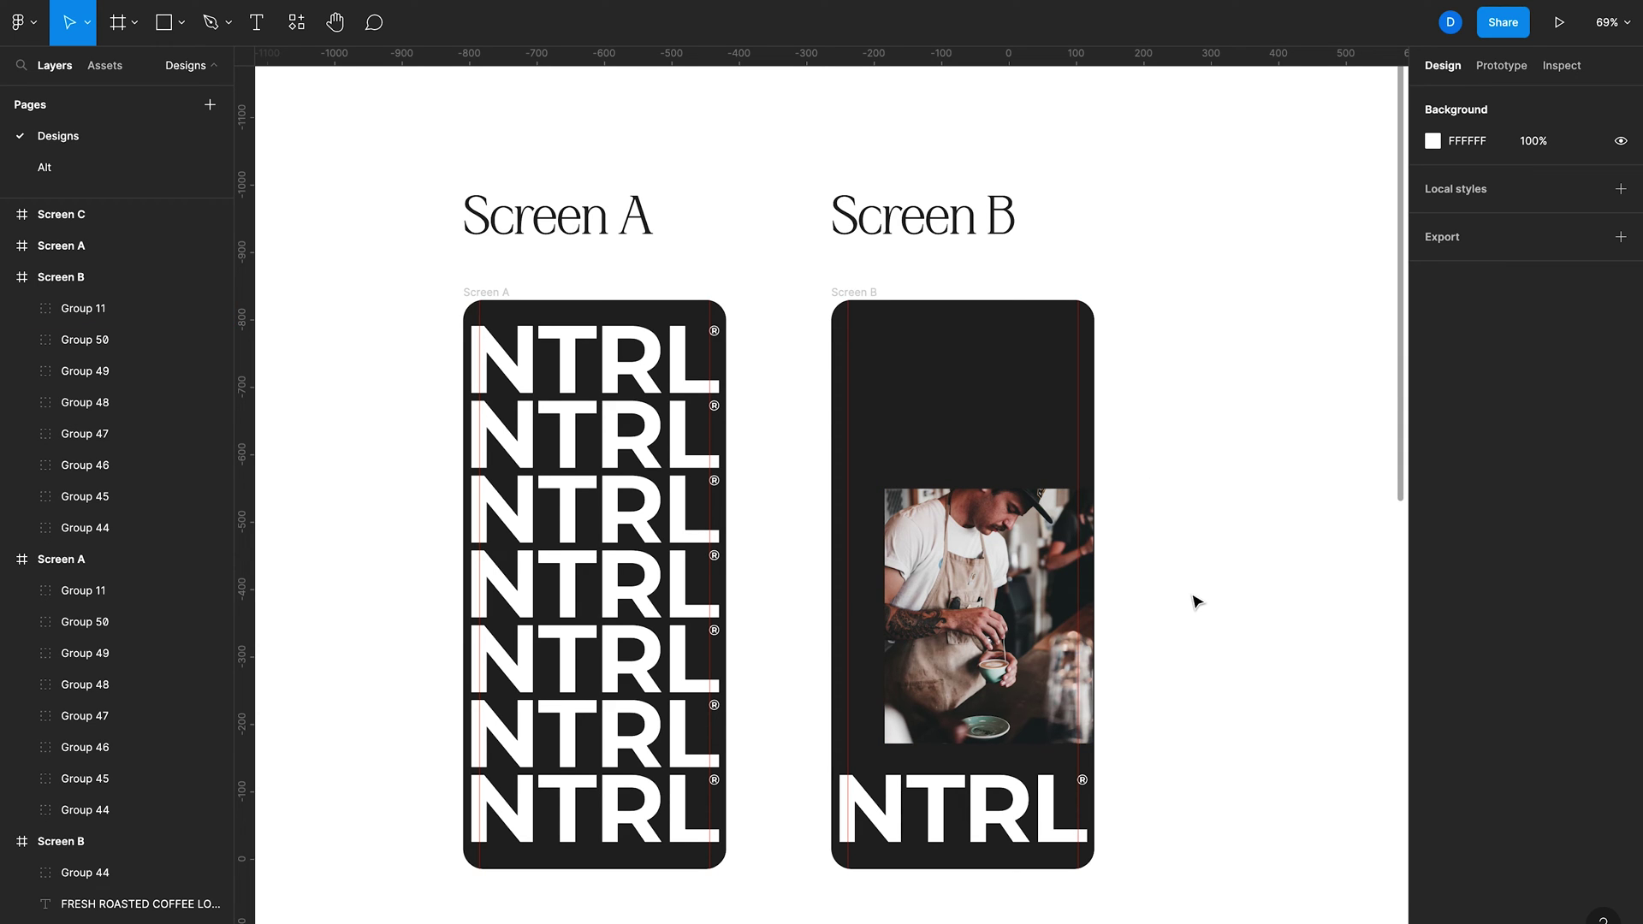
# - Play Flow 1 to preview the barista photo's movement between Screen A and Screen B
pyautogui.click(1504, 69)
pyautogui.click(616, 313)
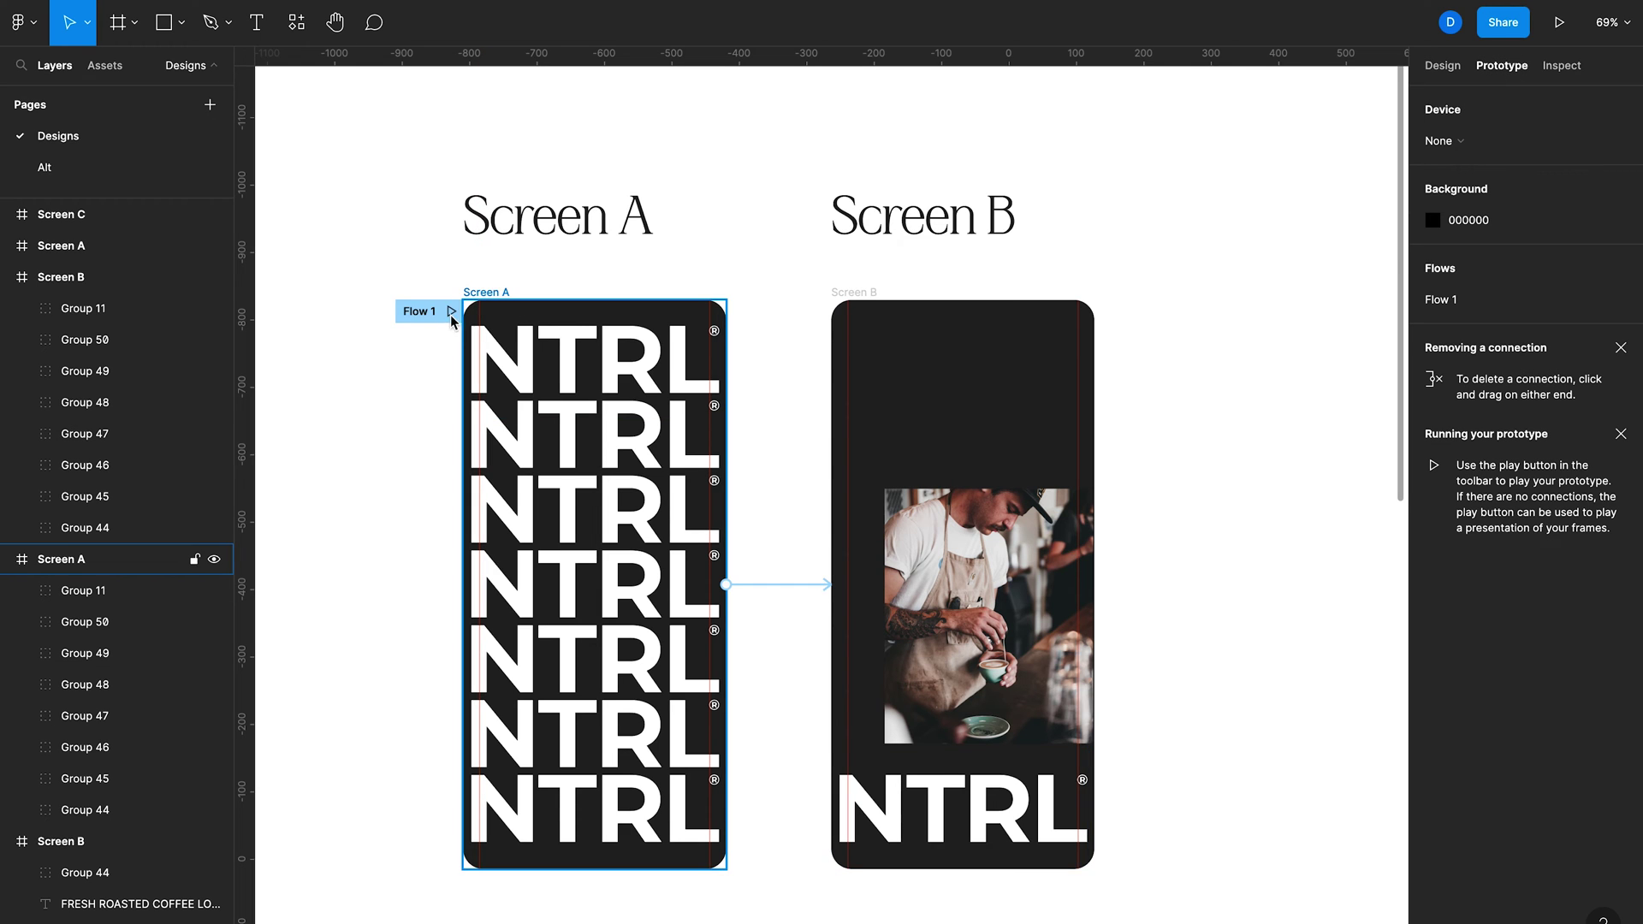
pyautogui.click(451, 311)
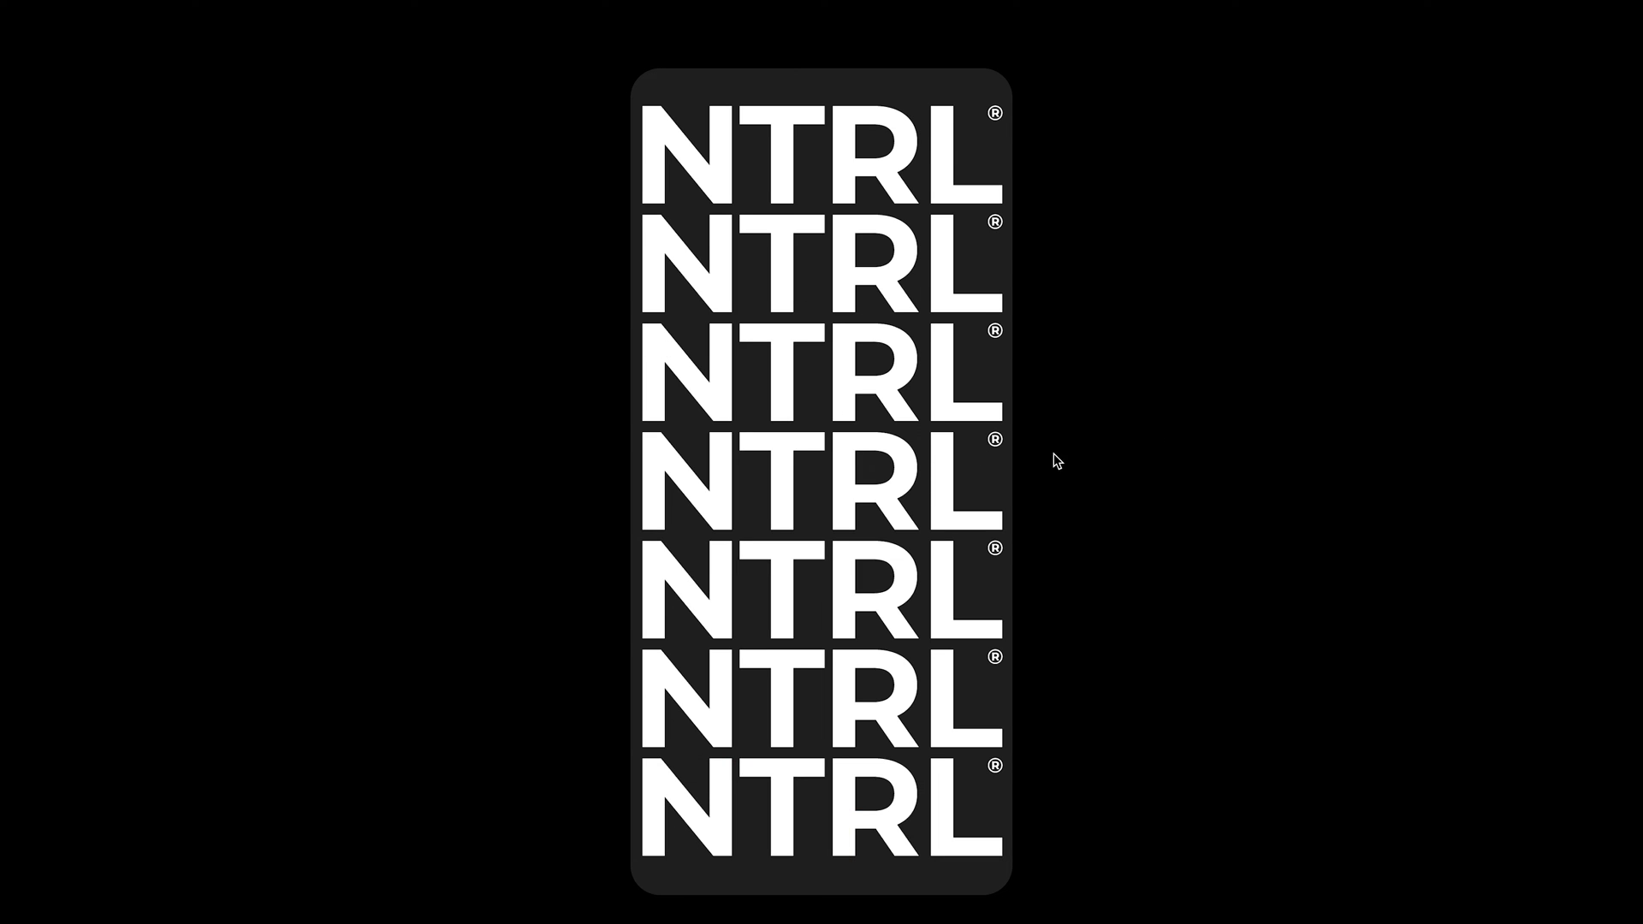
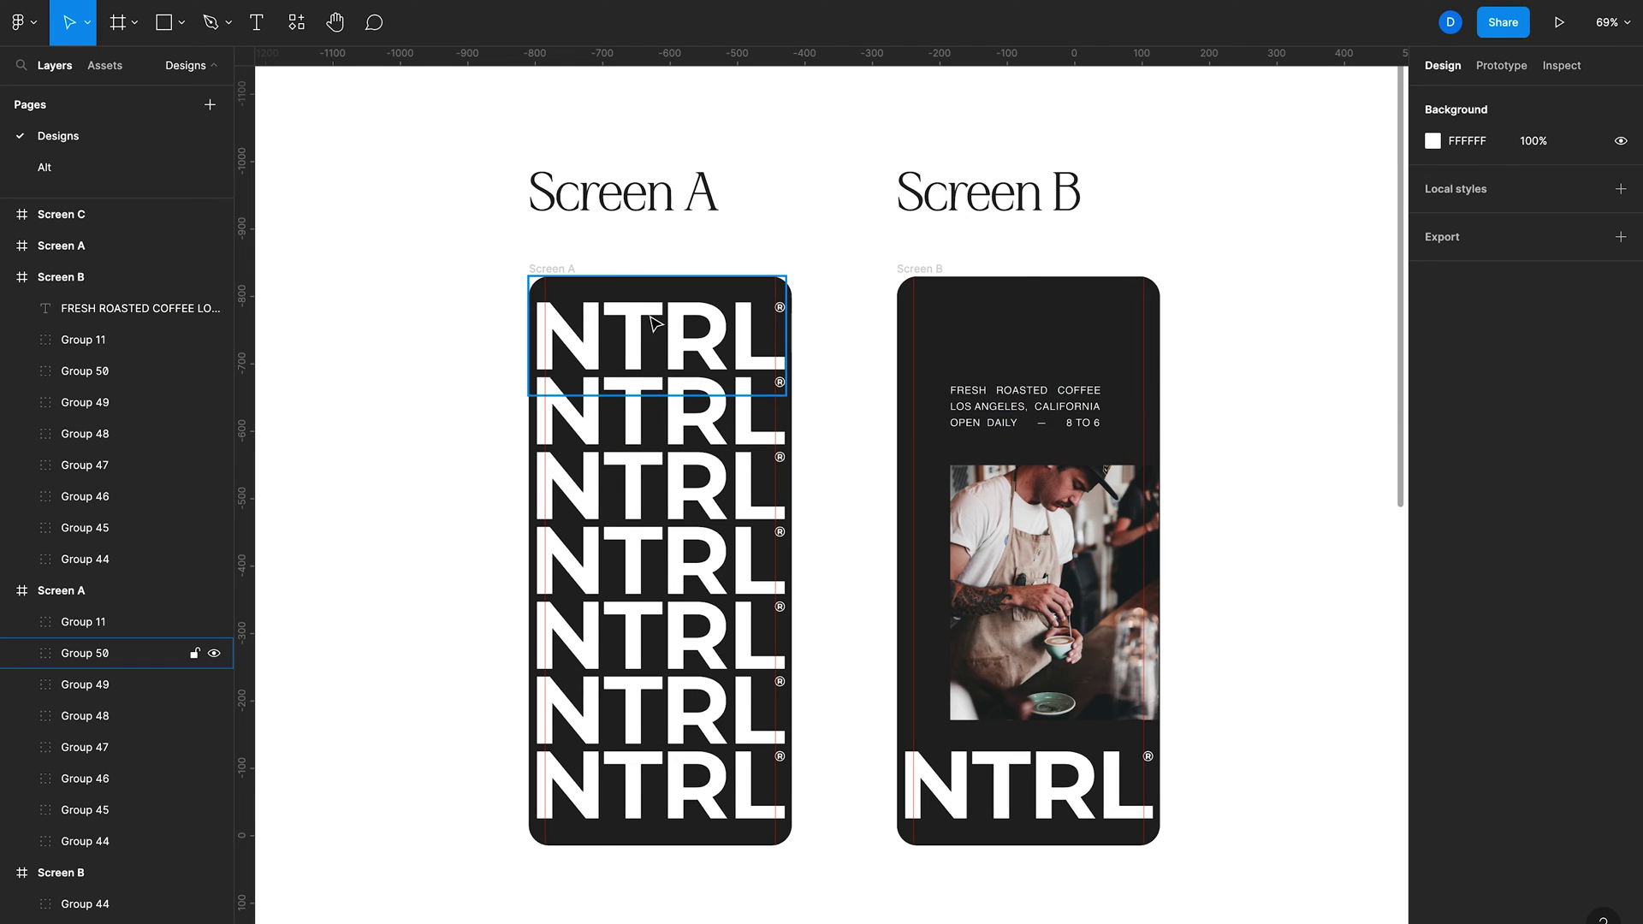
# - Copy the three-line coffee and opening hours text from Screen B into Screen A and set the copy's layer opacity to 0%
pyautogui.click(1011, 423)
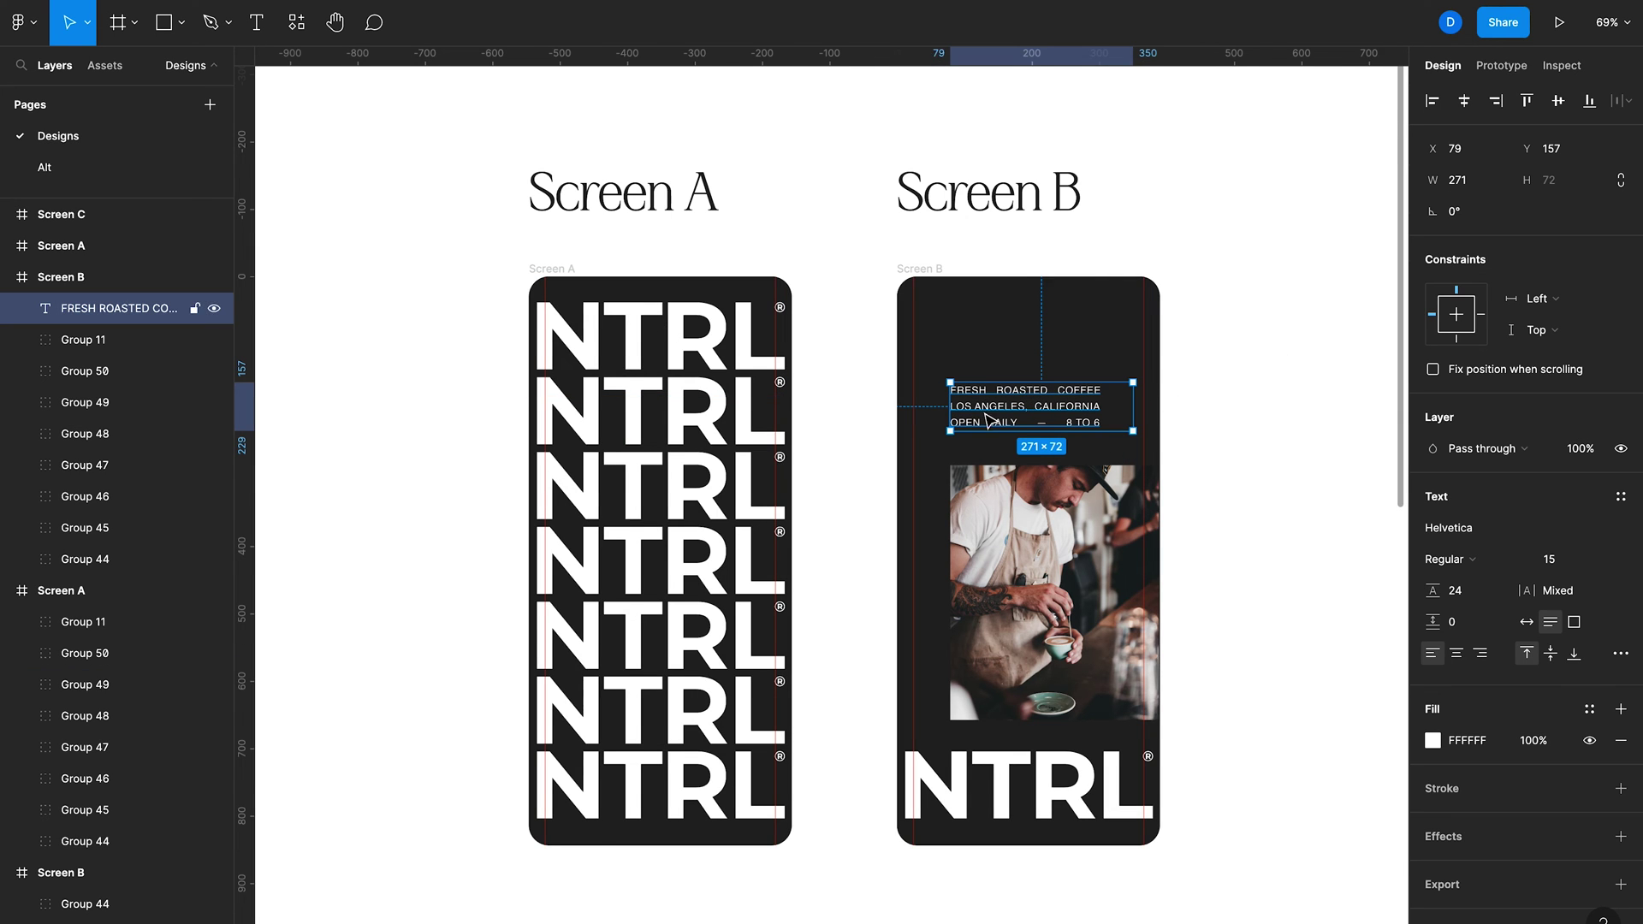
pyautogui.click(555, 268)
pyautogui.hotkey('ctrl', 'v')
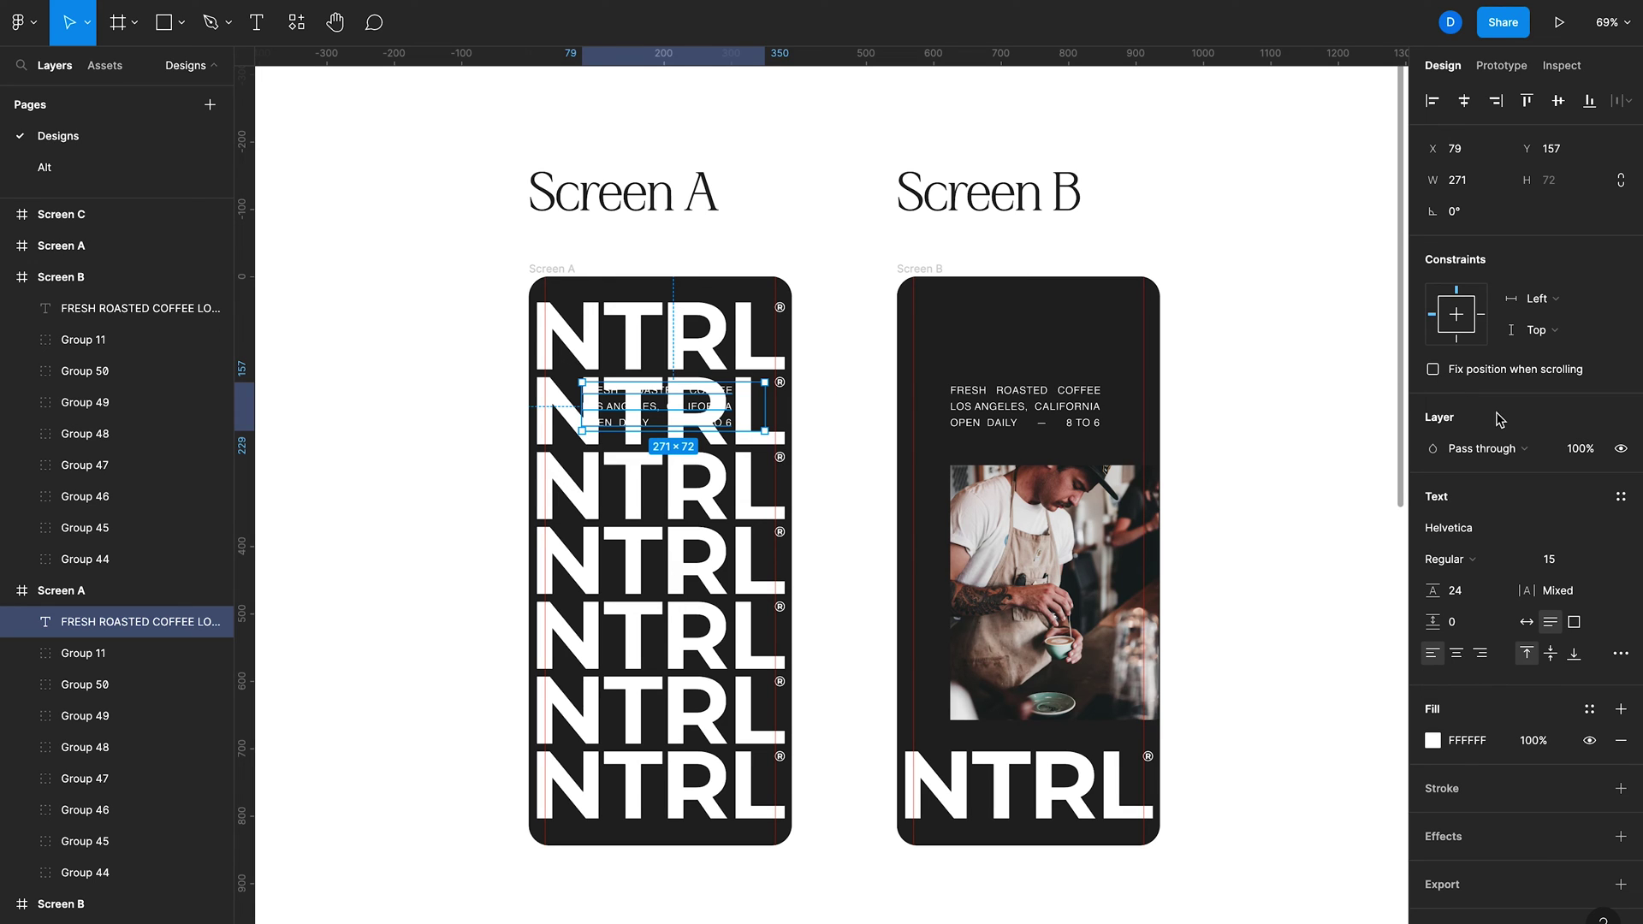
pyautogui.click(1577, 452)
pyautogui.write('0')
pyautogui.press('Return')
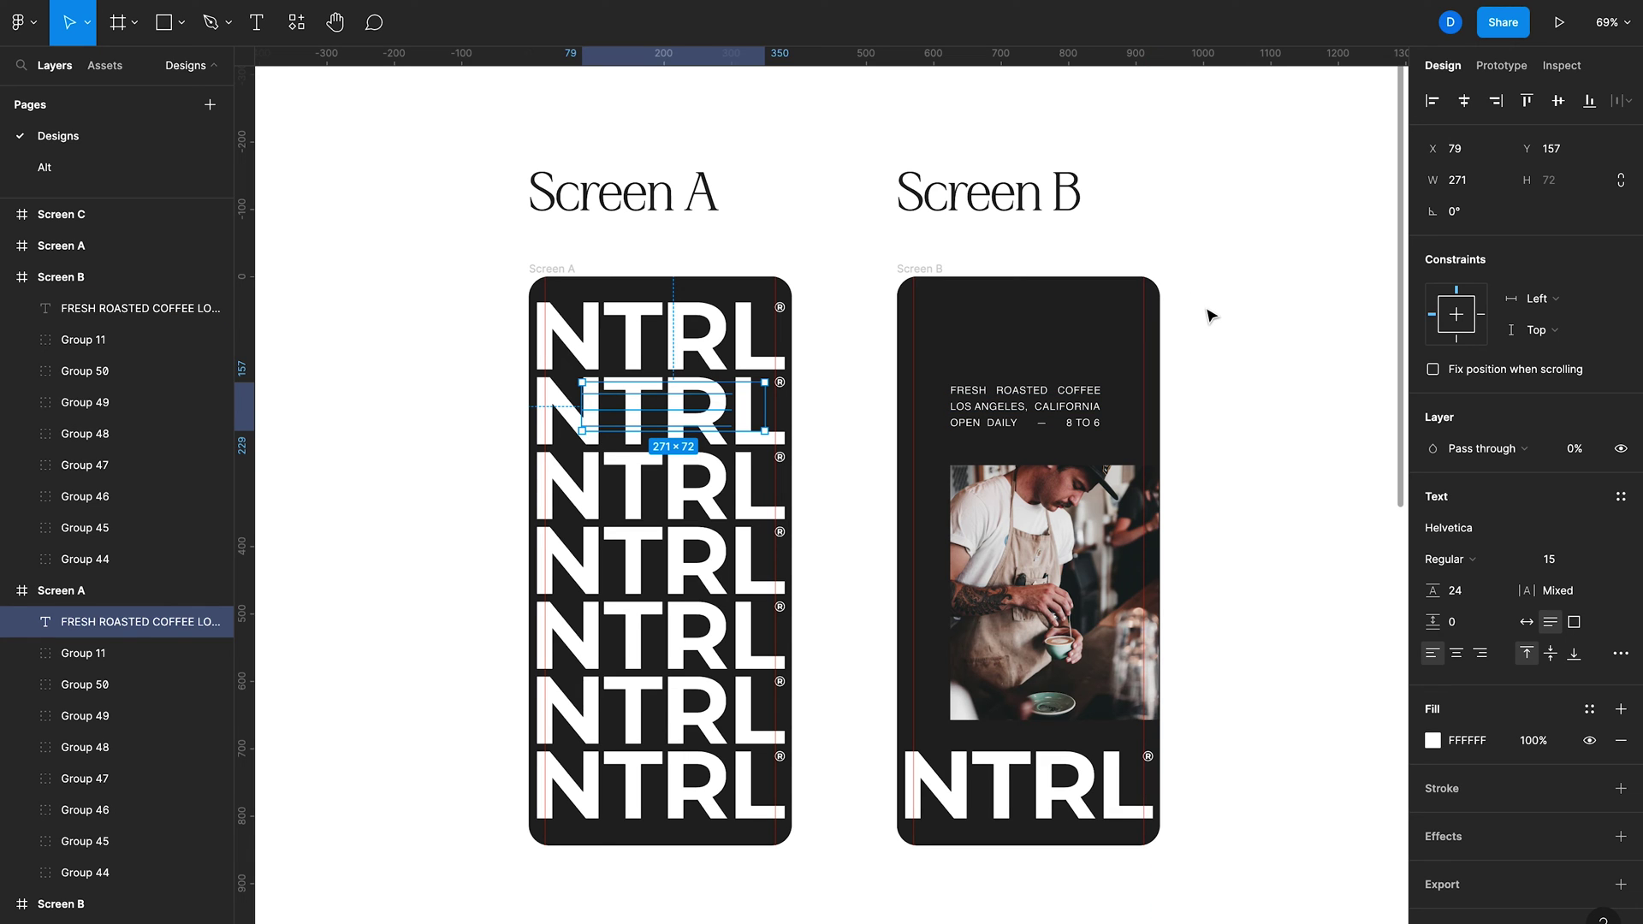
# - Play Flow 1 to preview how the opening hours text fades in between Screen A and Screen B
pyautogui.click(1500, 69)
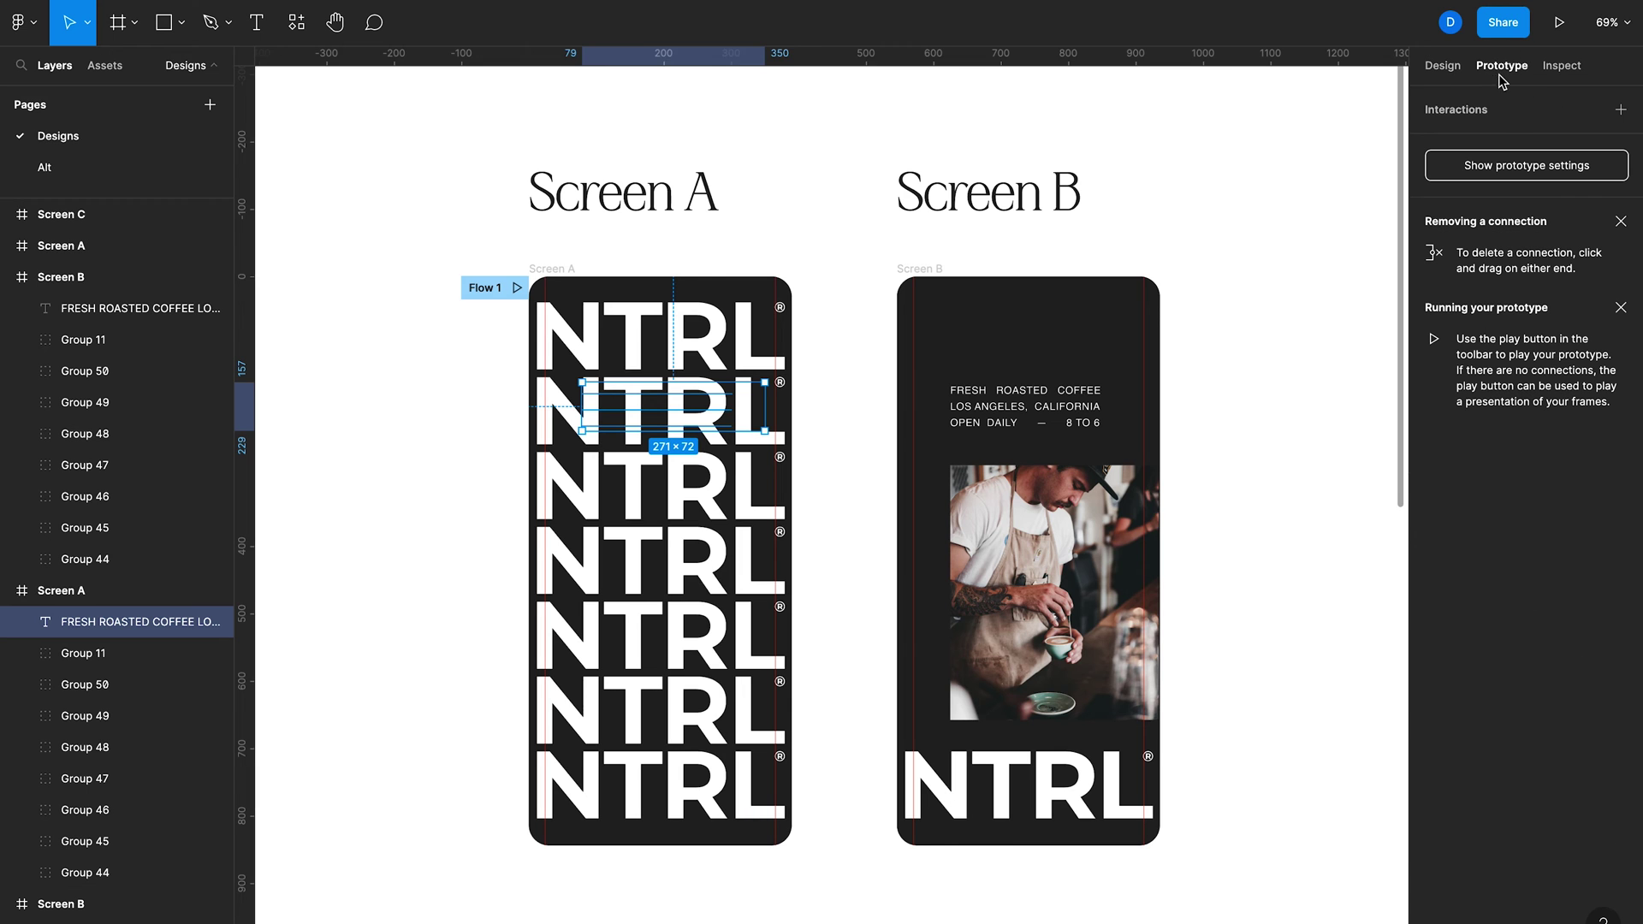
pyautogui.click(516, 289)
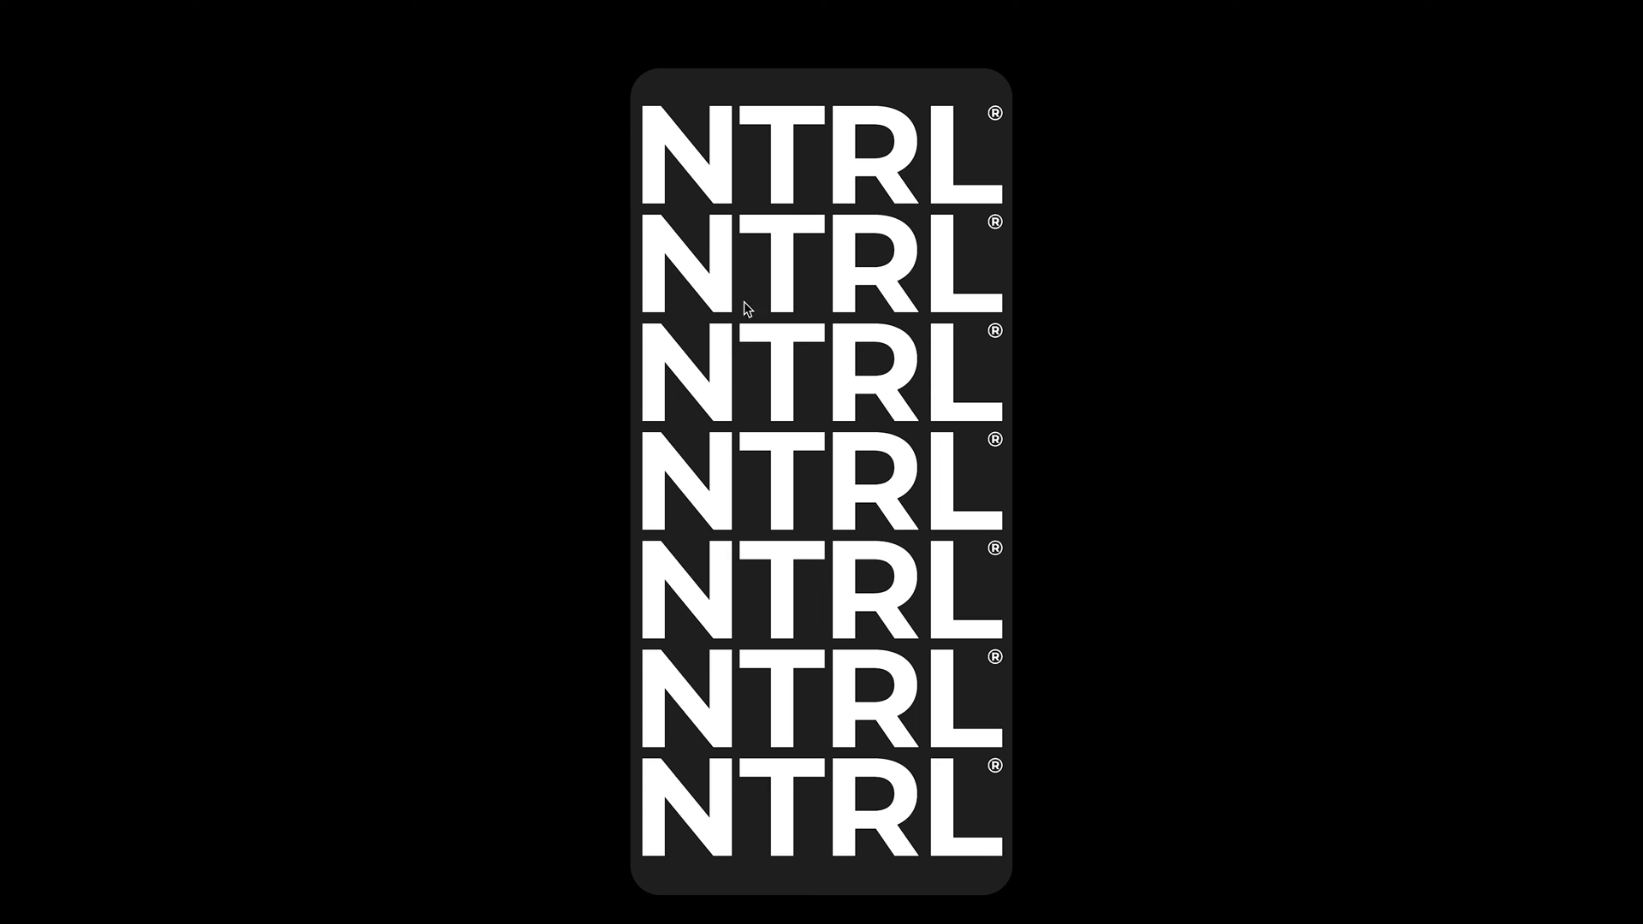
pyautogui.click(973, 396)
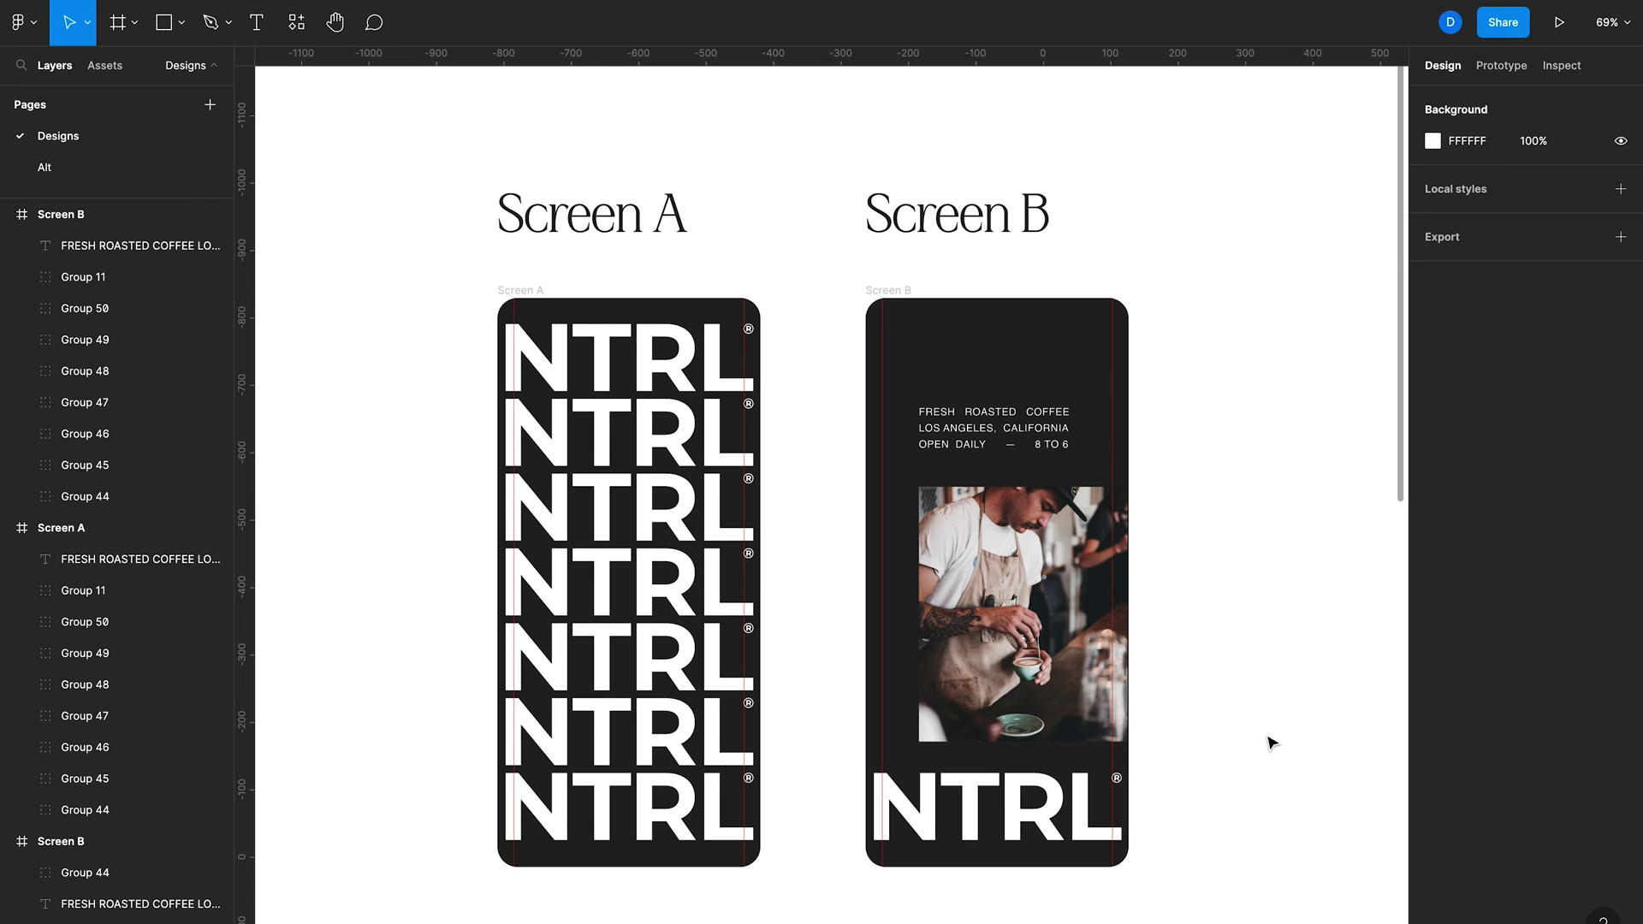
# - Copy the MENU group and ABOUT text from the finished Screen B design further down into the new Screen B and Screen A frames
pyautogui.scroll(-8, 1270, 742)
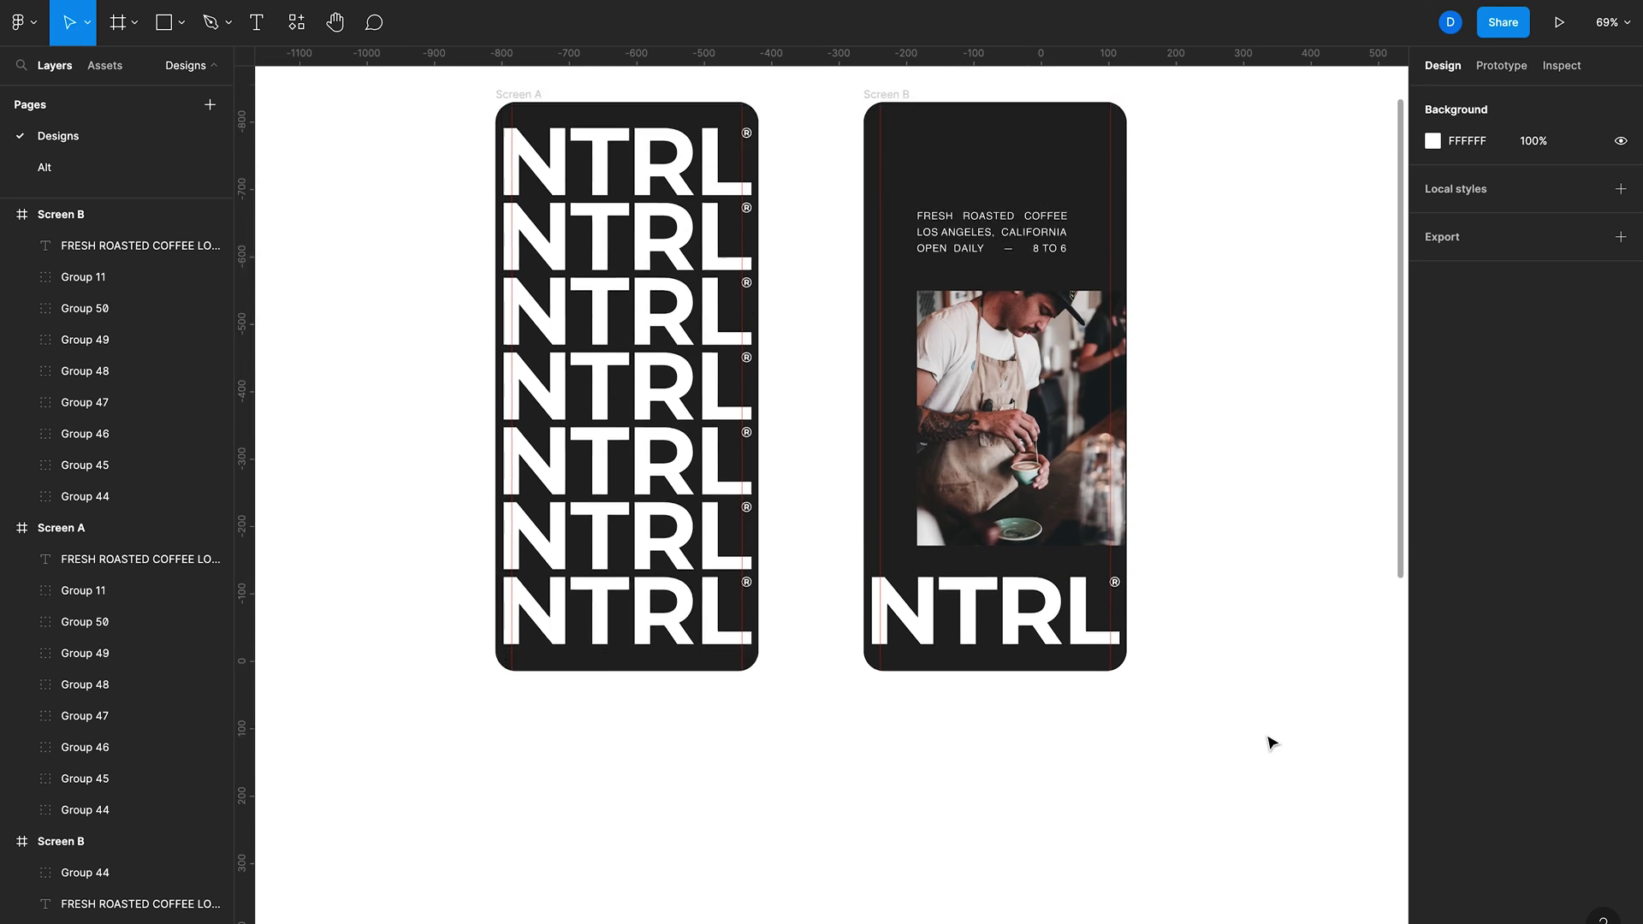
pyautogui.scroll(-2, 1187, 726)
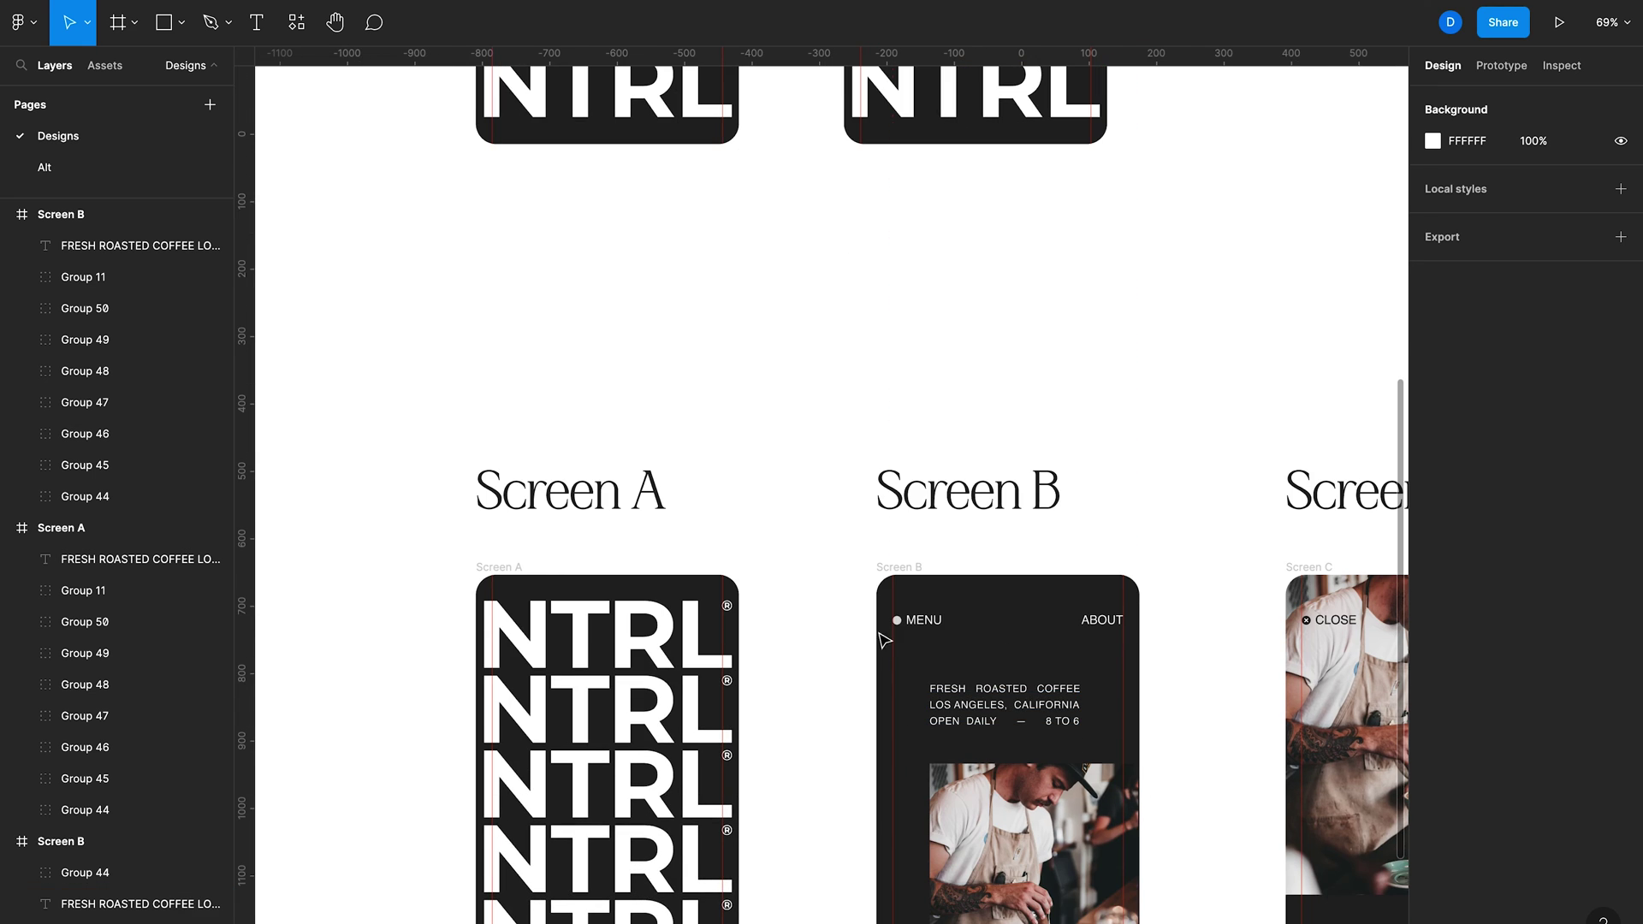
pyautogui.moveTo(828, 606); pyautogui.dragTo(1183, 648)
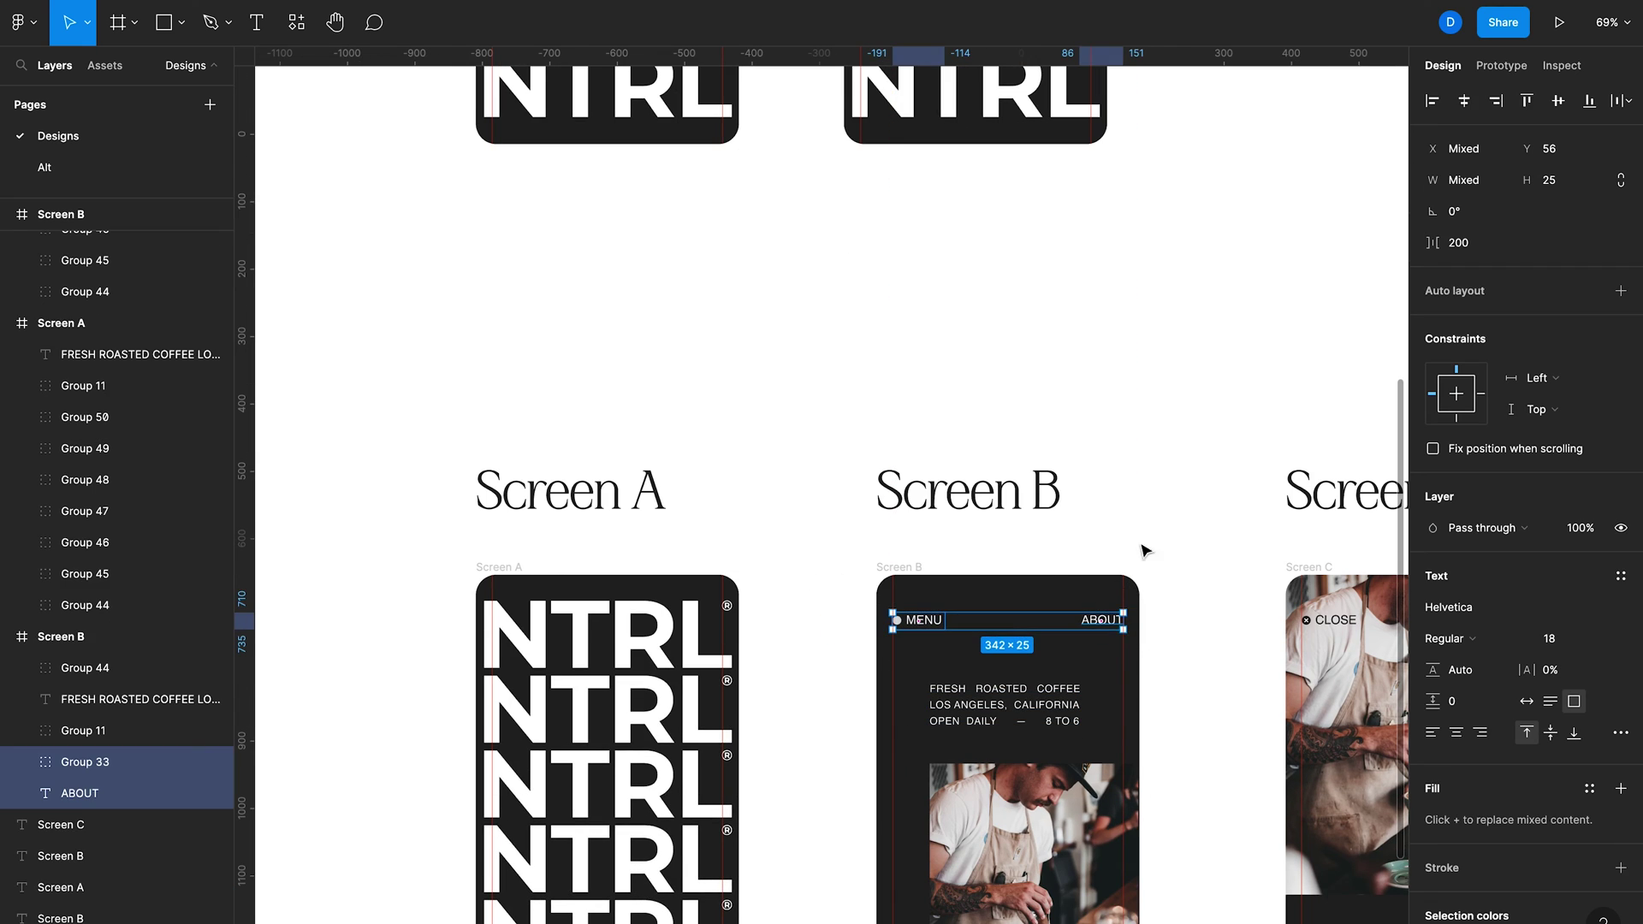
pyautogui.scroll(2, 1052, 577)
pyautogui.scroll(-6, 984, 470)
pyautogui.scroll(2, 903, 356)
pyautogui.click(873, 326)
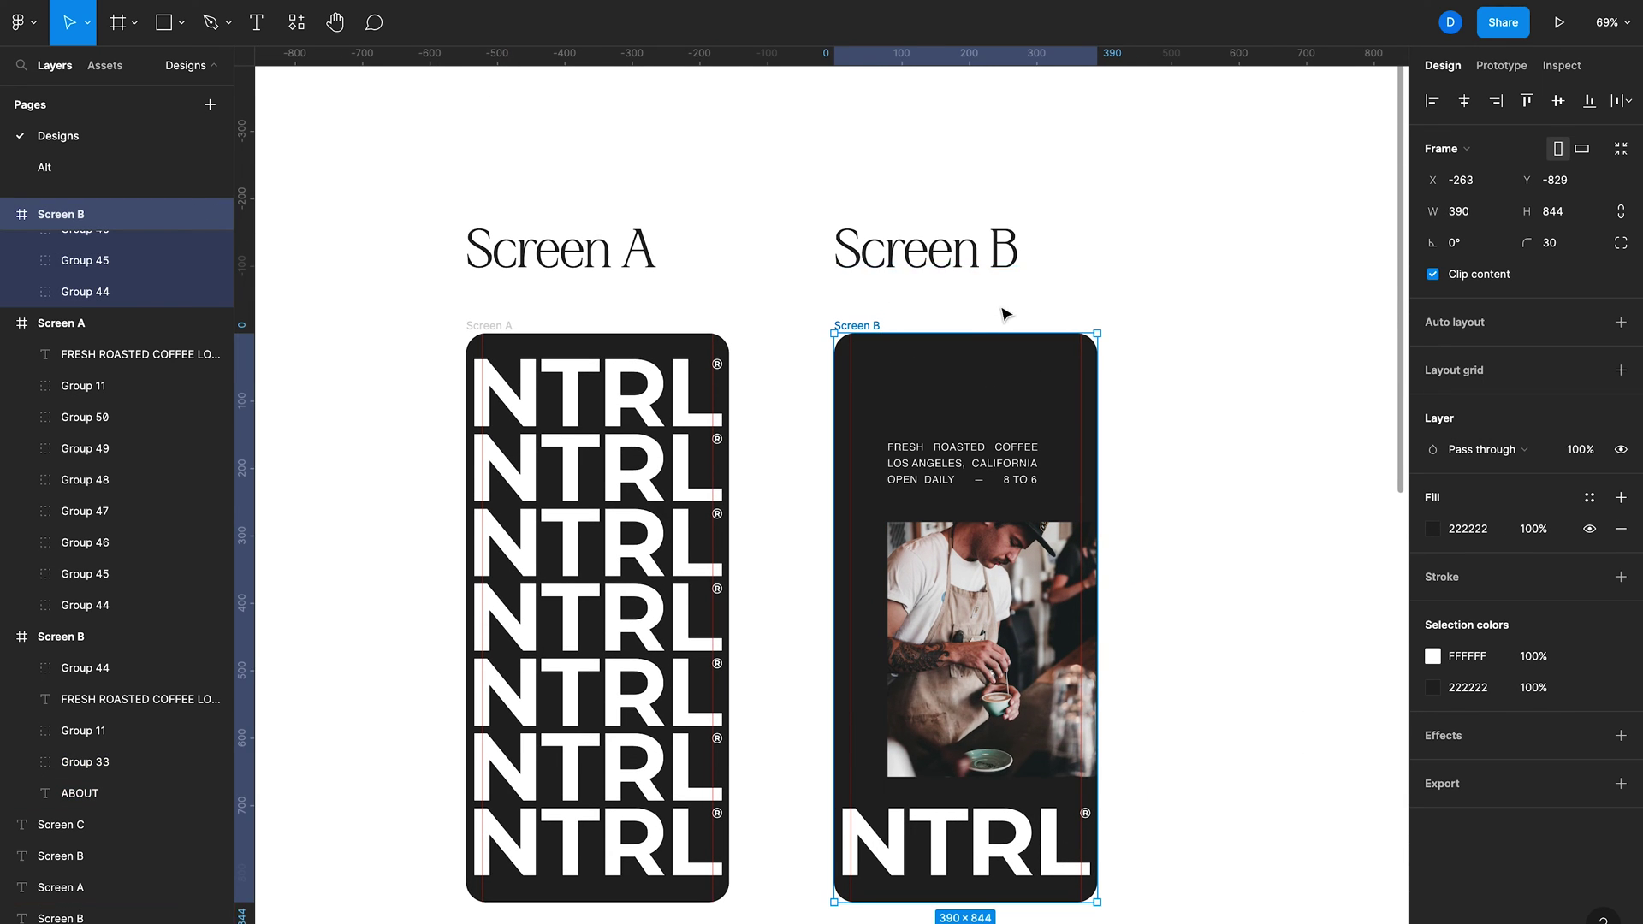
pyautogui.hotkey('ctrl', 'v')
pyautogui.click(505, 327)
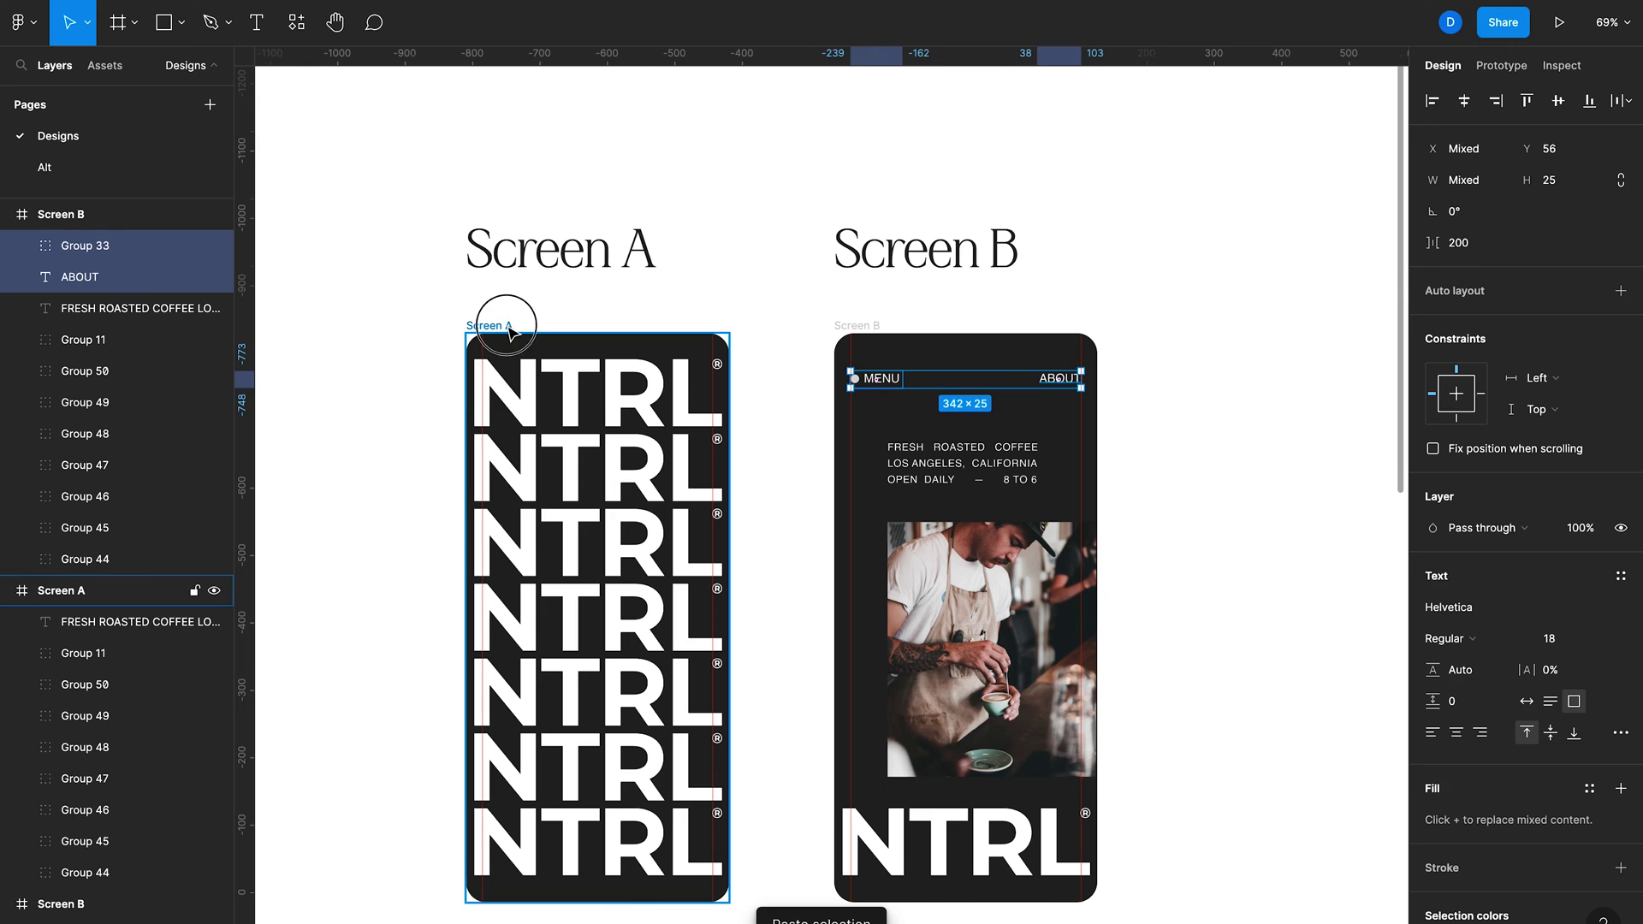
pyautogui.hotkey('ctrl', 'v')
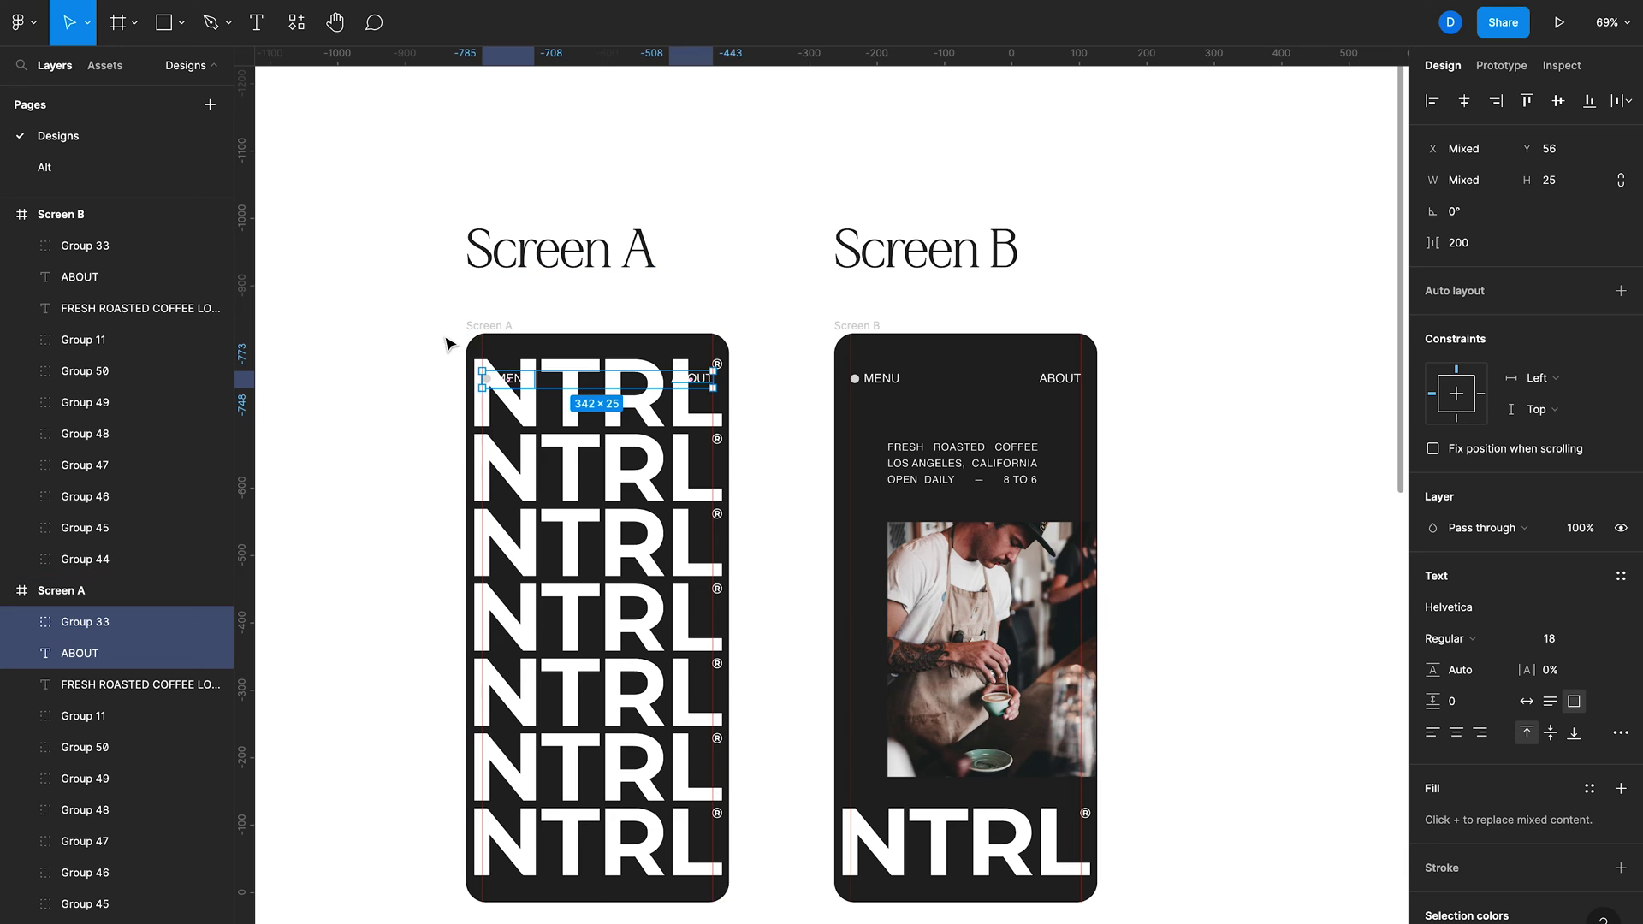
# - Move Screen A's MENU group and ABOUT text straight up beyond the frame's top edge, to Y -84
pyautogui.hotkey('shift', 'Up')
pyautogui.hotkey('shift', 'Up')
pyautogui.hotkey('shift', 'Up')
pyautogui.hotkey('shift', 'Up')
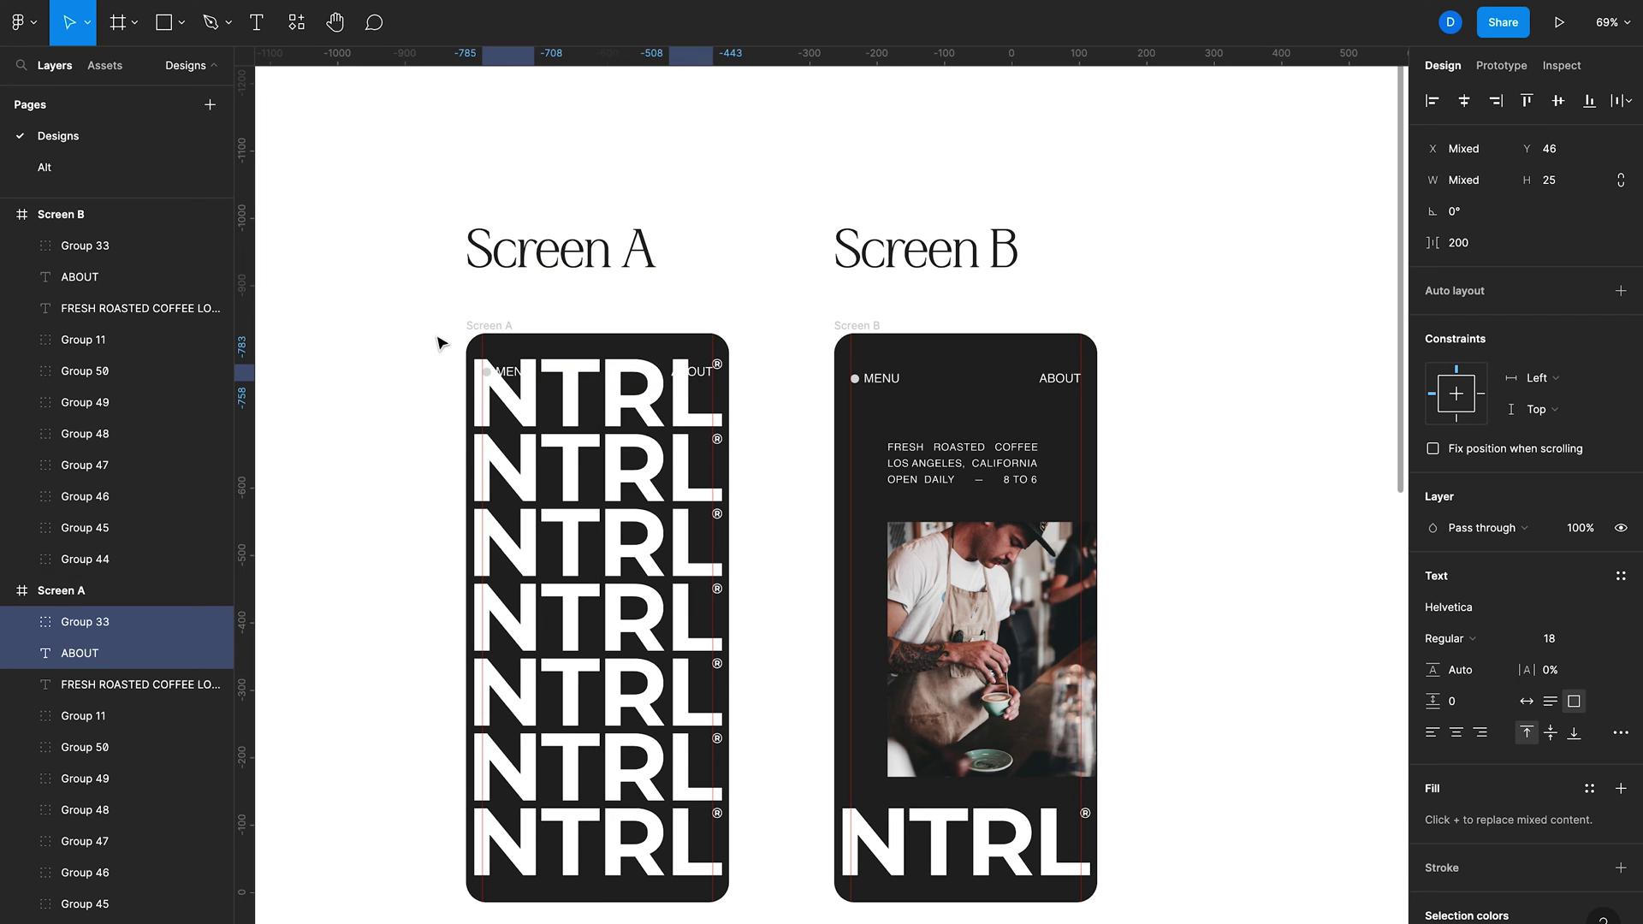
pyautogui.hotkey('shift', 'Up')
pyautogui.hotkey('shift', 'Up')
pyautogui.hotkey('shift', 'Up')
pyautogui.hotkey('shift', 'Up')
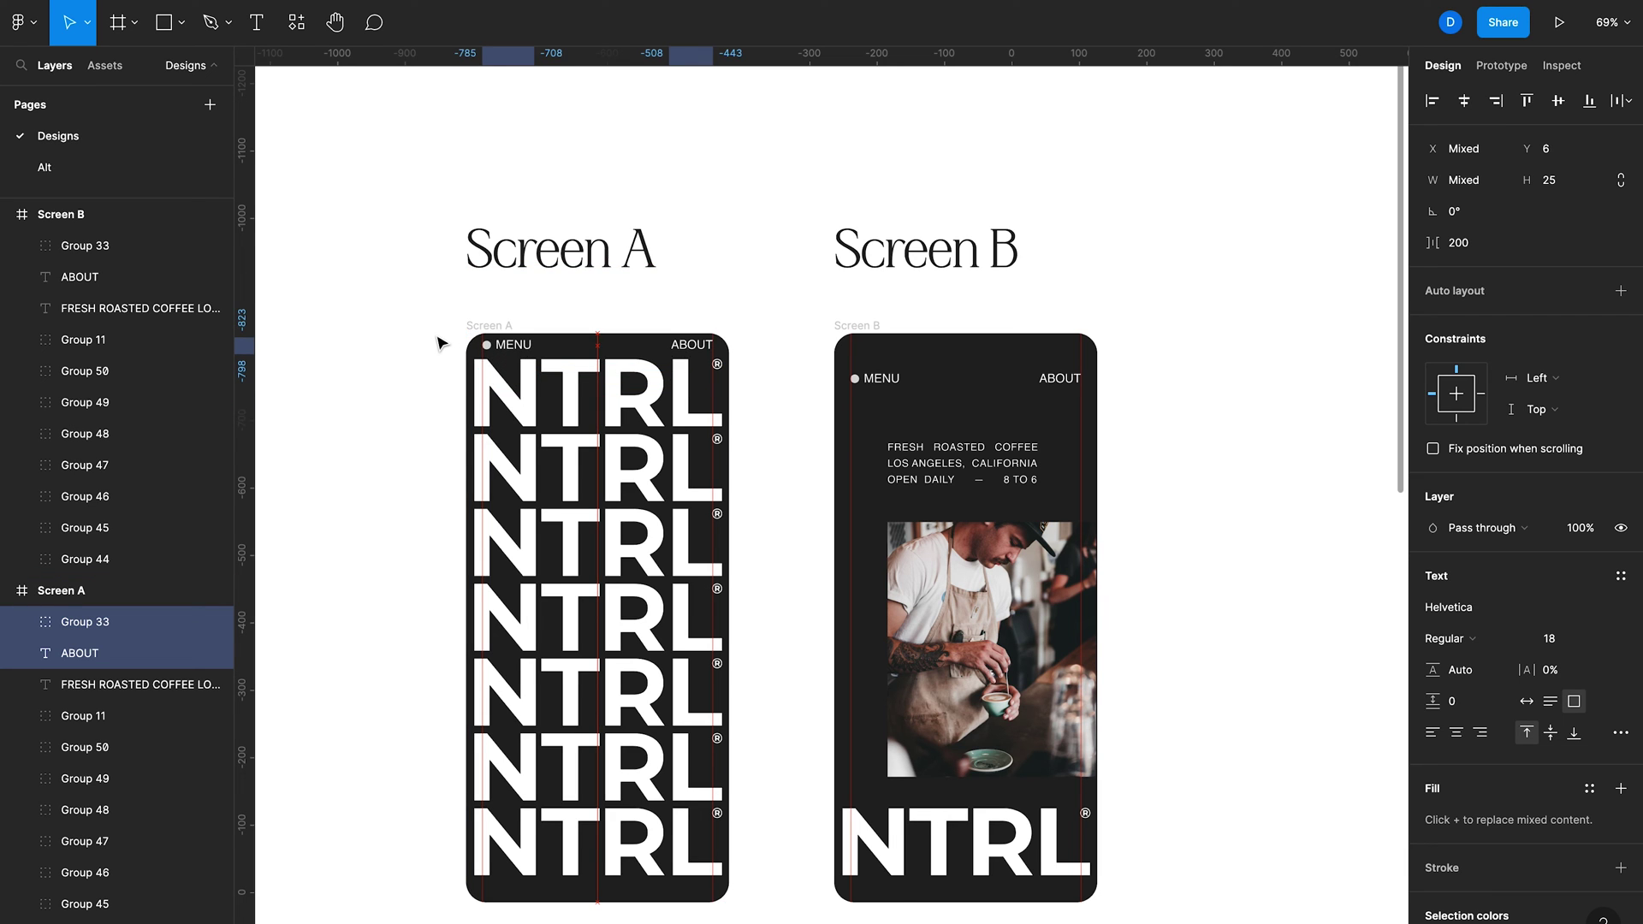
pyautogui.hotkey('shift', 'Up')
pyautogui.hotkey('shift', 'Up')
pyautogui.hotkey('shift', 'Up')
pyautogui.hotkey('shift', 'Up')
pyautogui.hotkey('shift', 'Up')
pyautogui.hotkey('shift', 'Up')
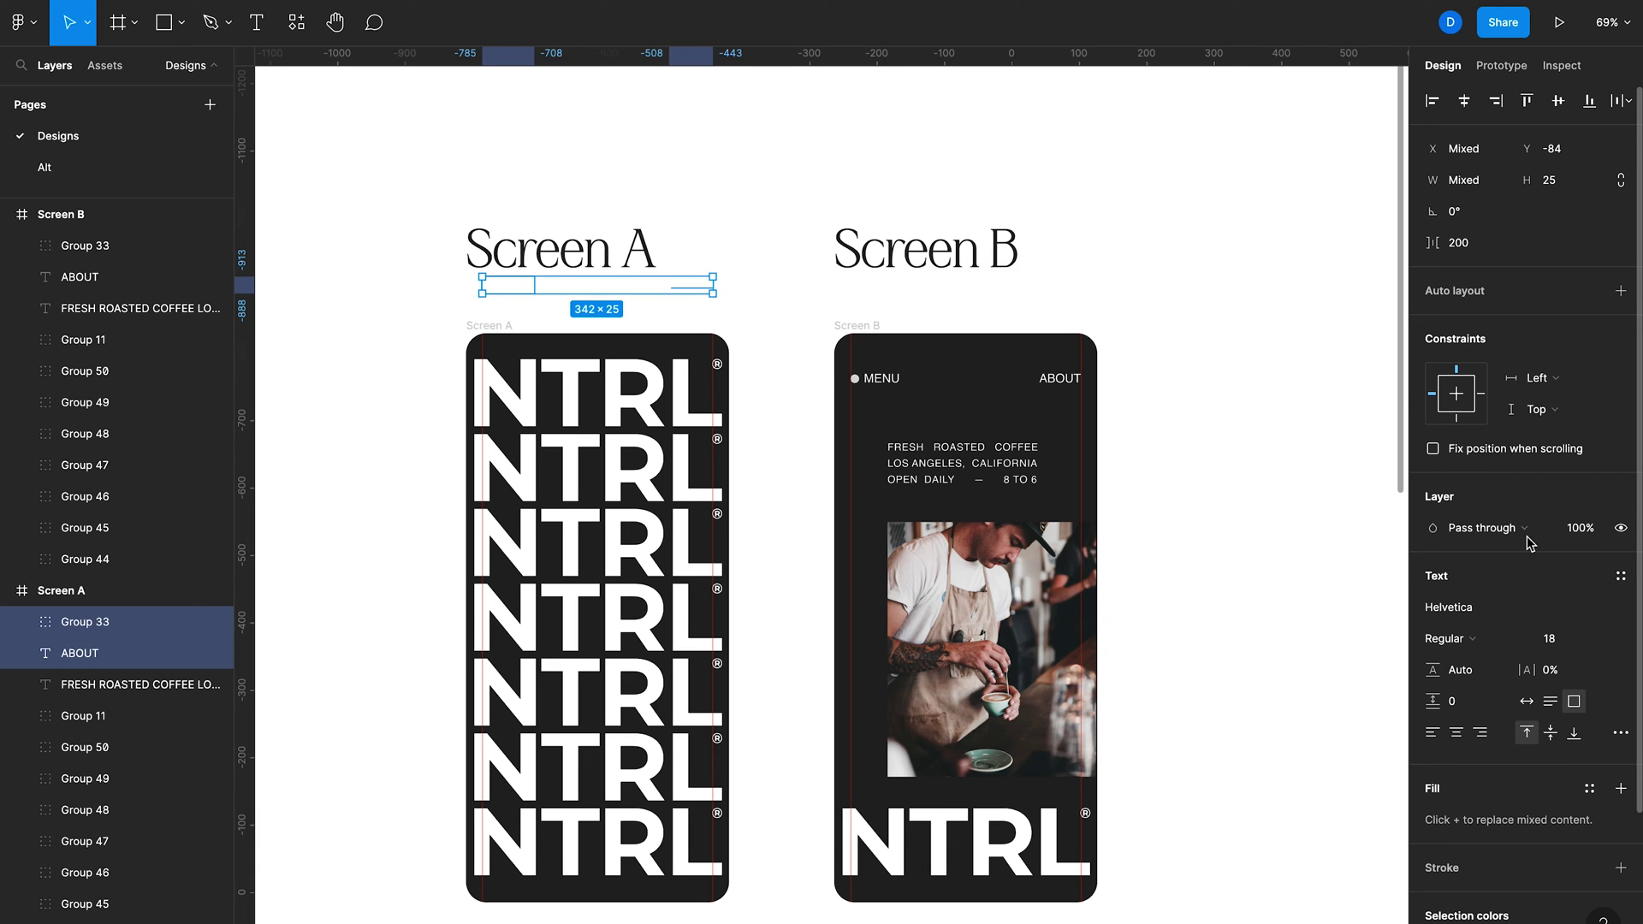
# - Set the layer opacity of Screen A's MENU group and ABOUT text to 0%
pyautogui.click(1581, 528)
pyautogui.write('0')
pyautogui.press('Return')
# - Play Flow 1 to preview the MENU and ABOUT items moving in between Screen A and Screen B
pyautogui.click(1499, 70)
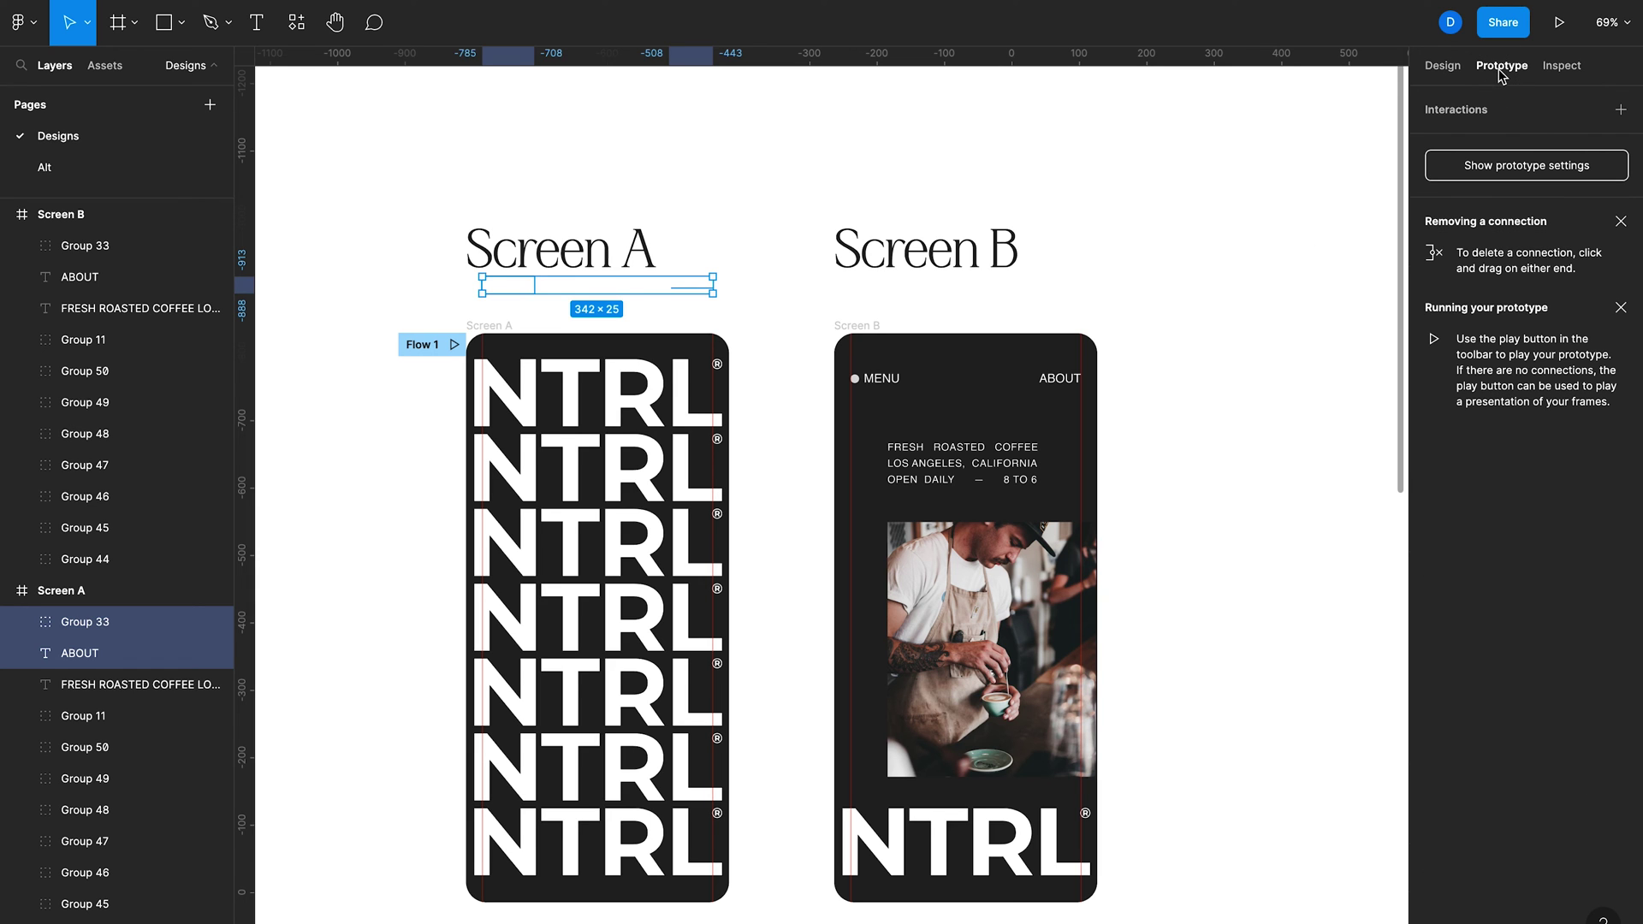
pyautogui.click(454, 344)
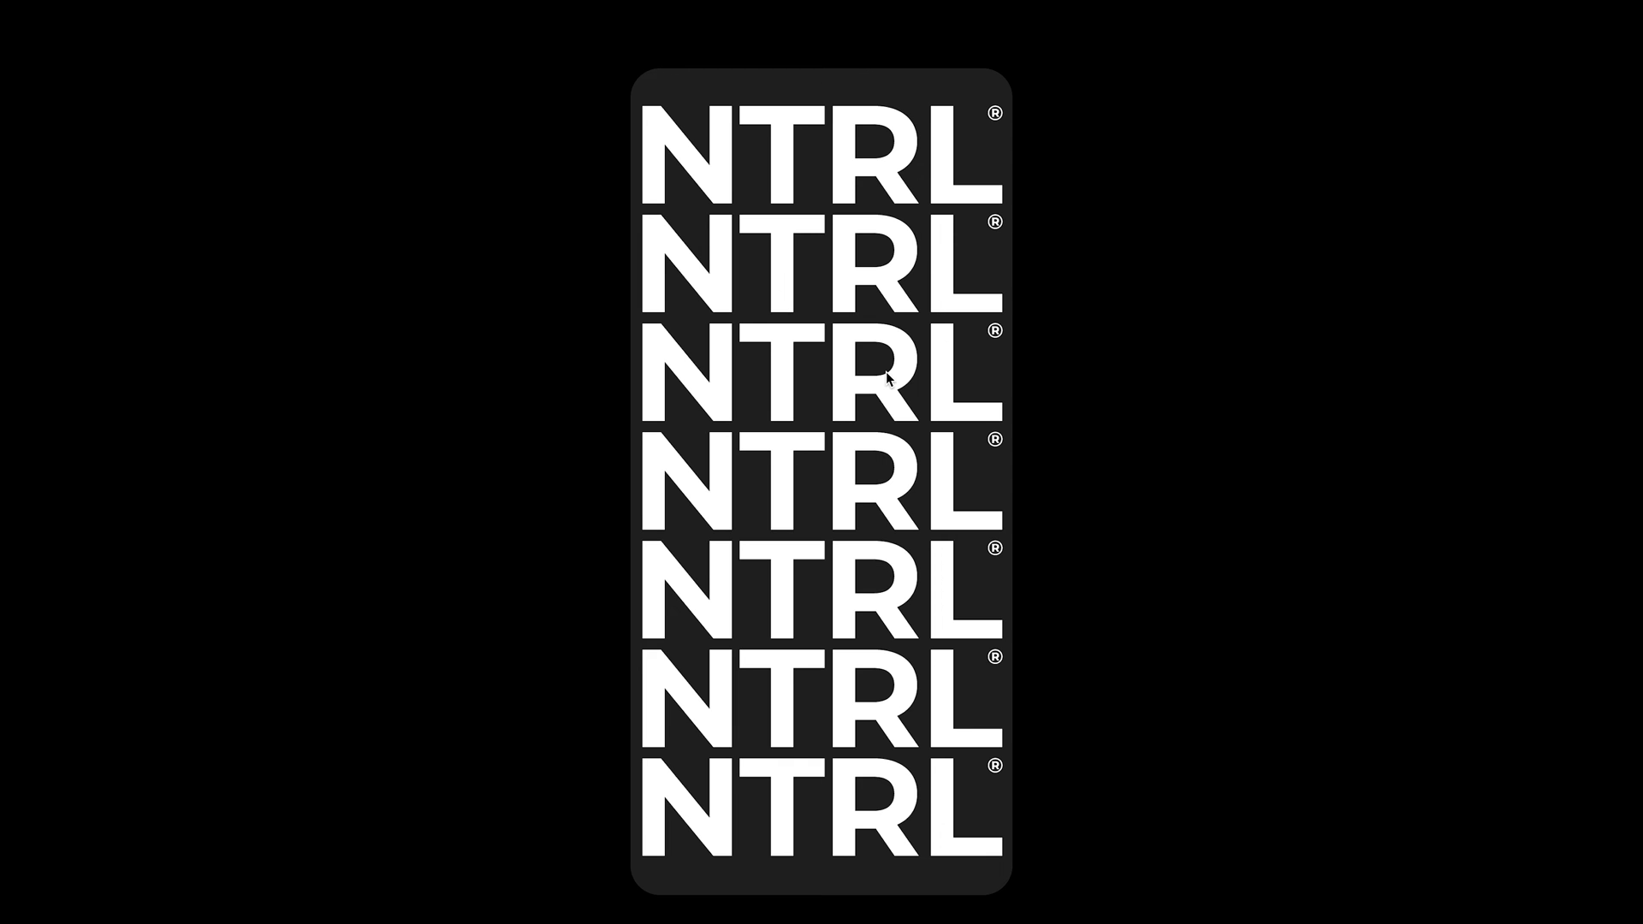
pyautogui.click(895, 459)
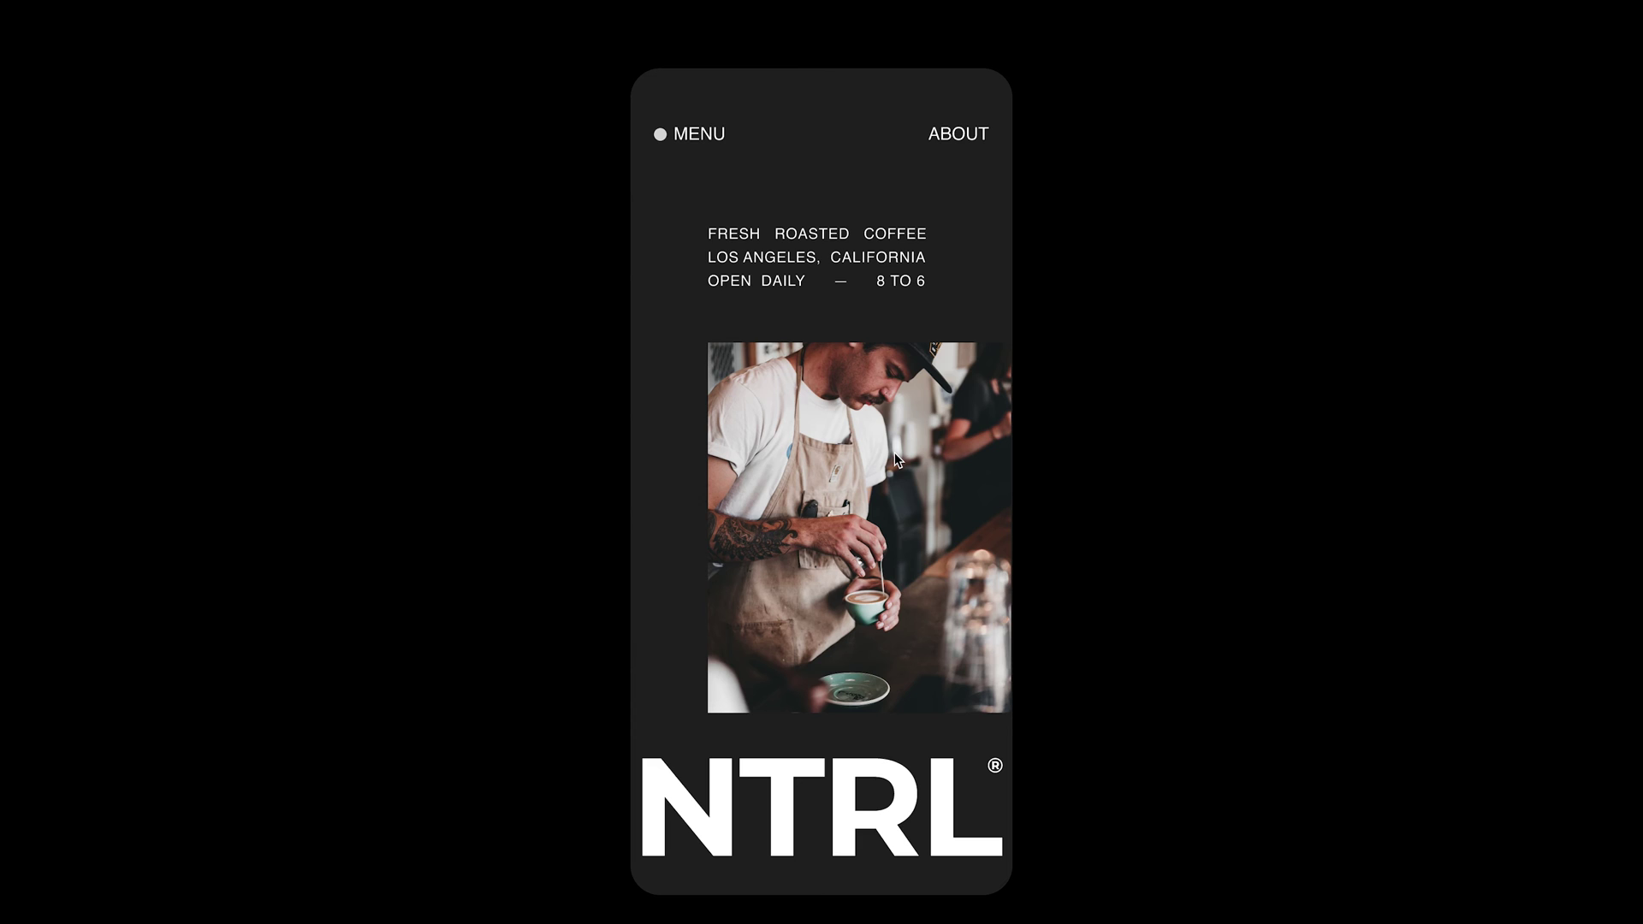
pyautogui.click(896, 459)
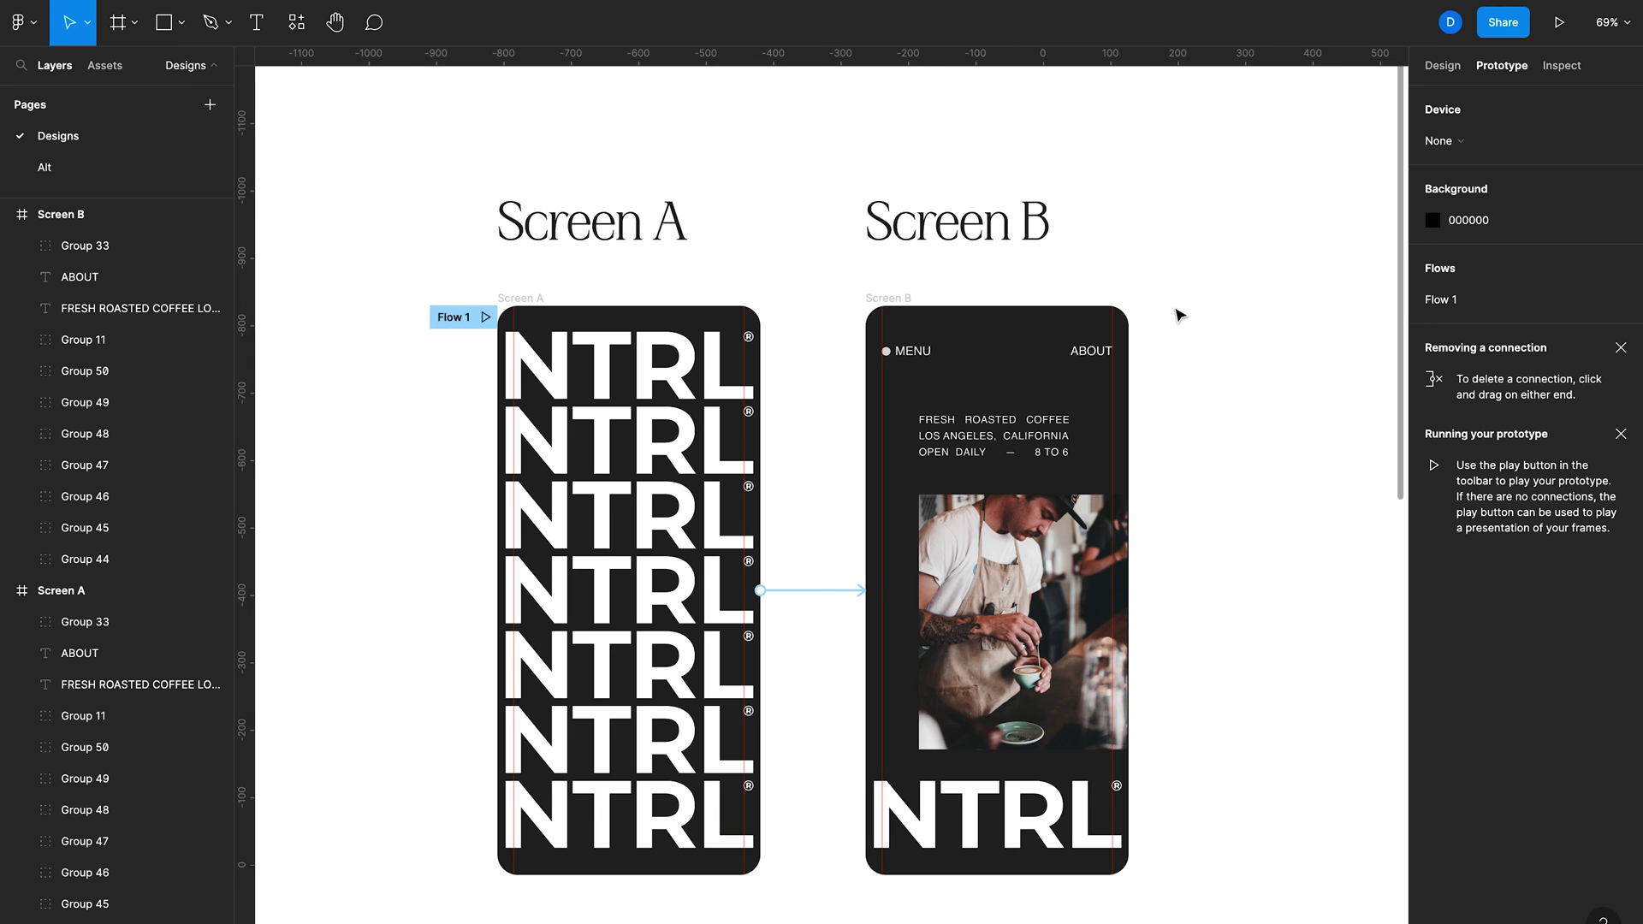
# - Return to the design settings and display the layers as outlines to expose the hidden items around Screen A
pyautogui.moveTo(920, 362)
pyautogui.click(1440, 68)
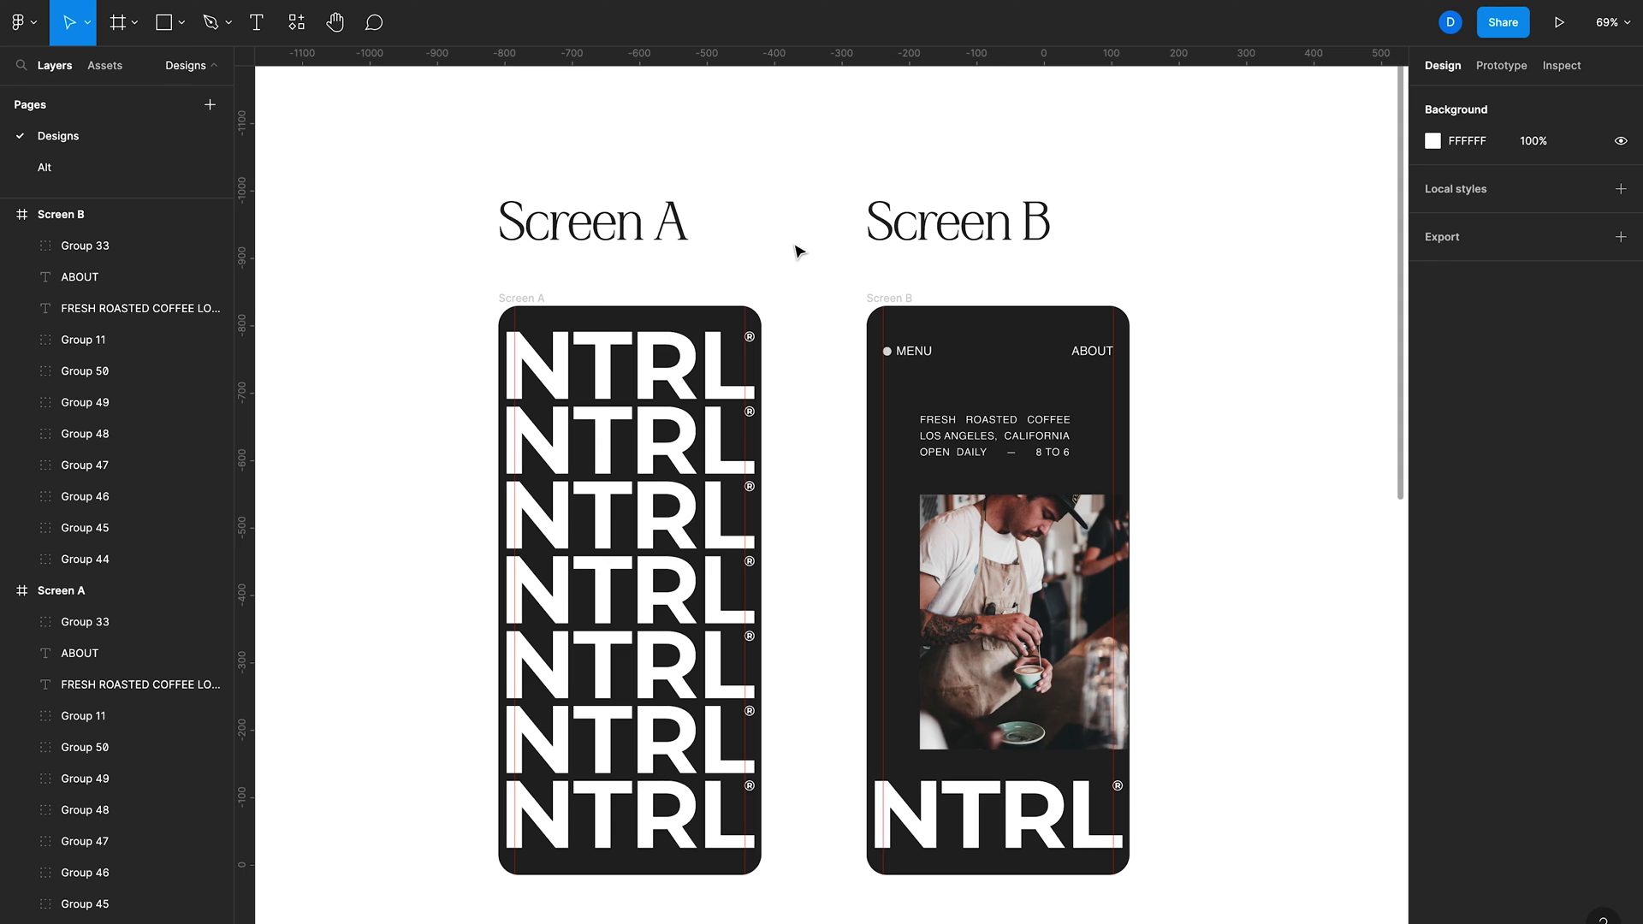
pyautogui.press('super+y')
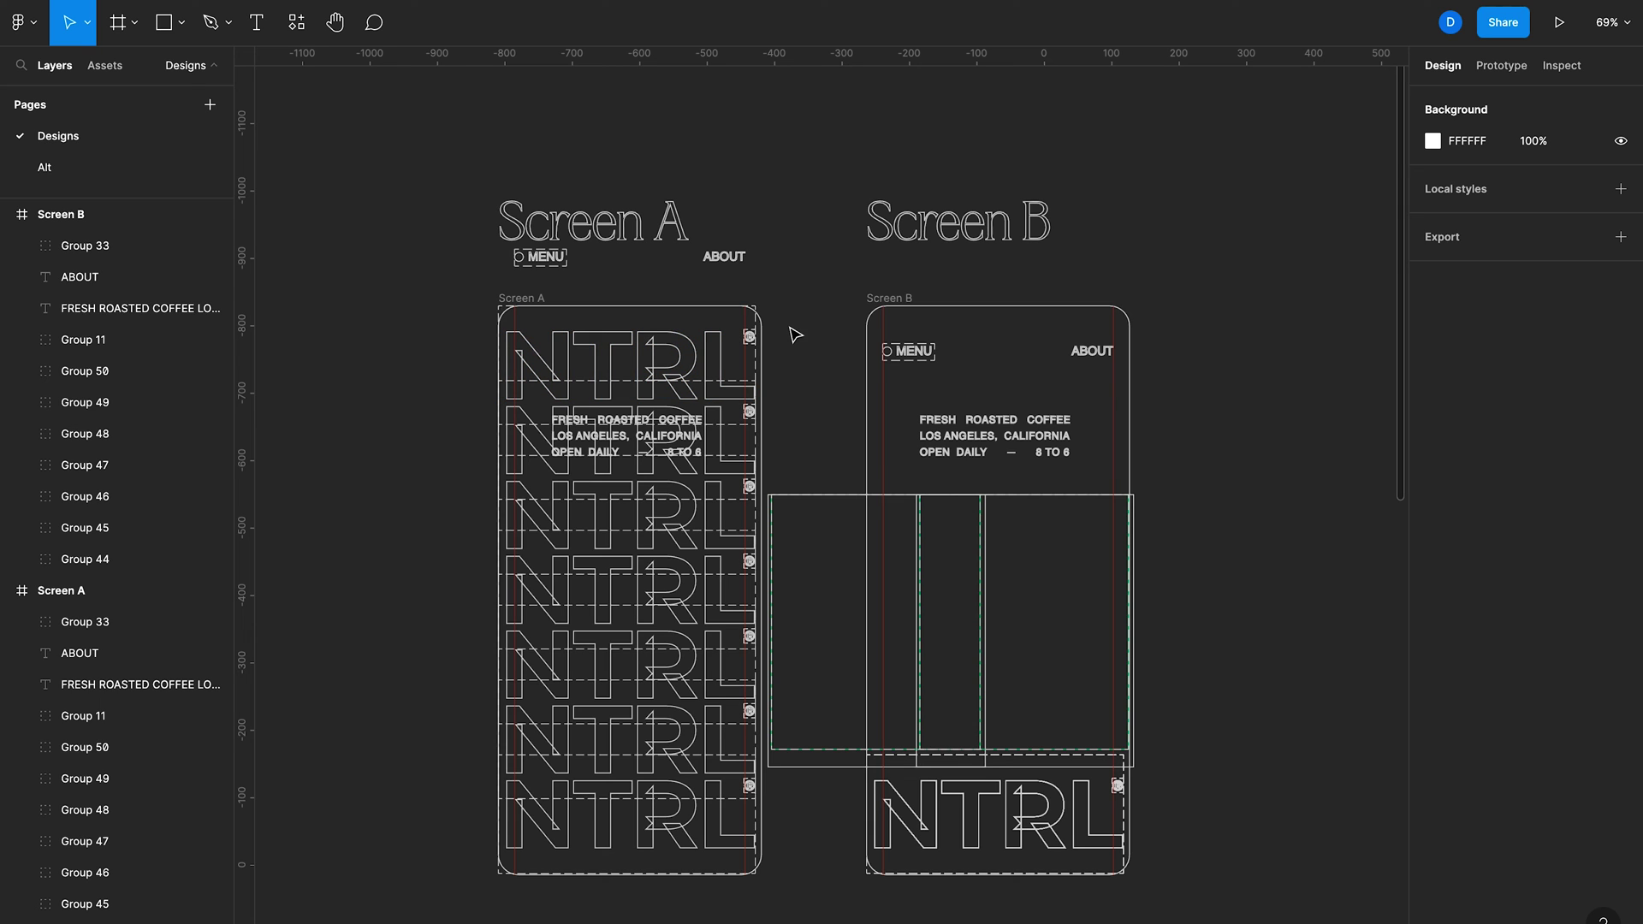
# - Move only the hidden ABOUT text above Screen A further up to Y -174, and turn the outline display off
pyautogui.moveTo(721, 241); pyautogui.dragTo(778, 287)
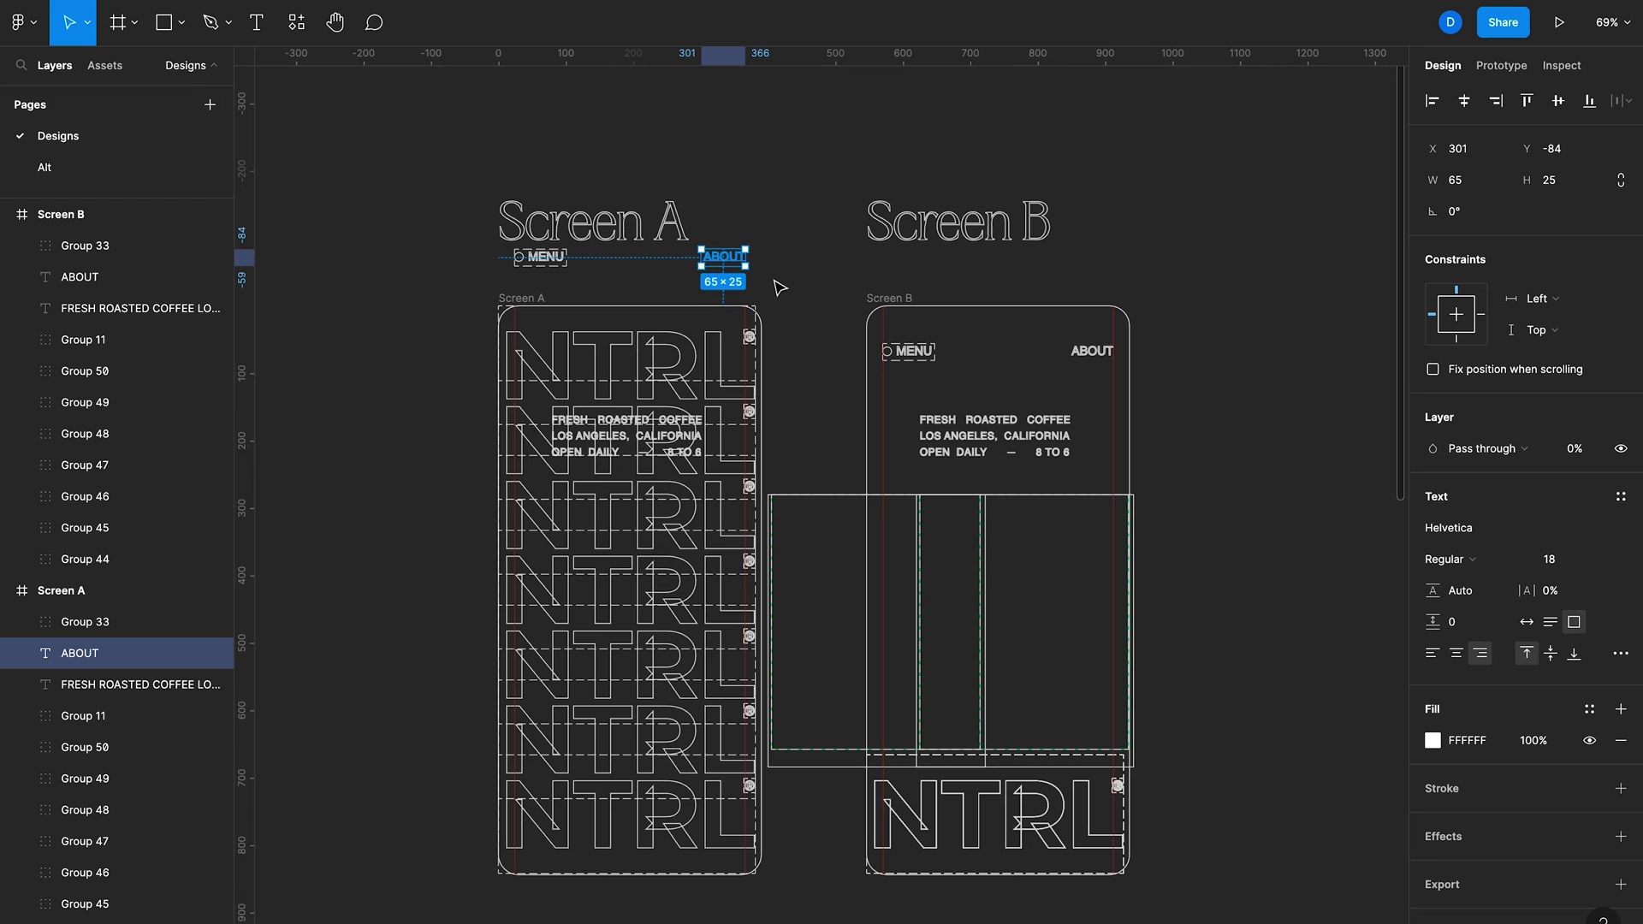
pyautogui.hotkey('shift', 'Up')
pyautogui.hotkey('shift', 'Up')
pyautogui.hotkey('shift', 'Up')
pyautogui.hotkey('shift', 'Up')
pyautogui.hotkey('shift', 'Up')
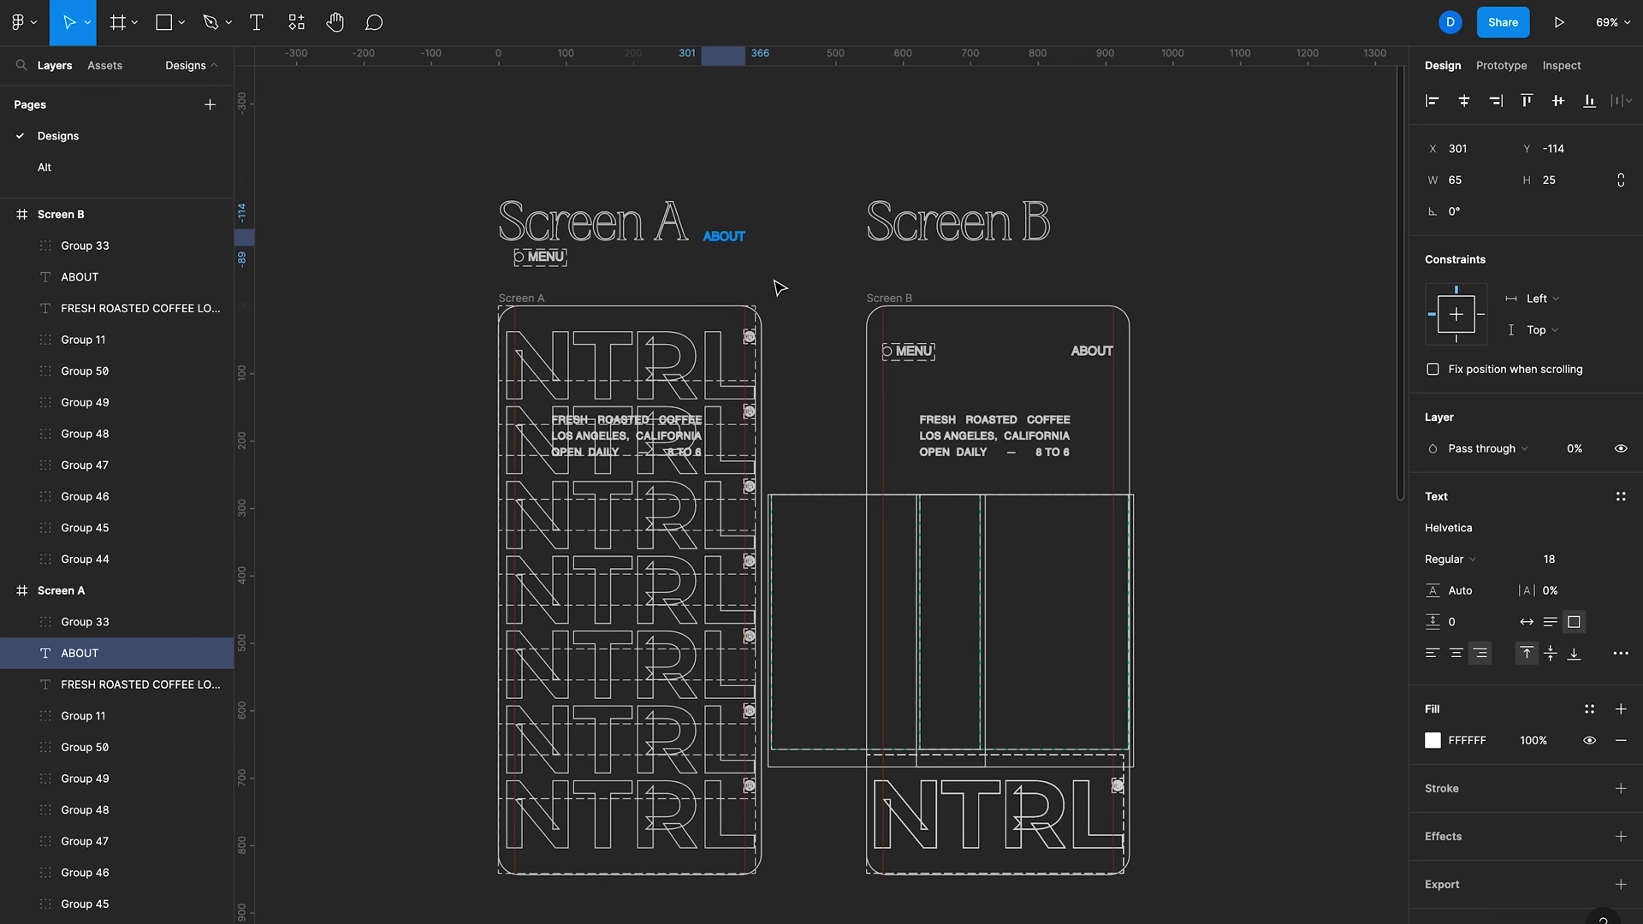
pyautogui.hotkey('shift', 'Up')
pyautogui.hotkey('shift', 'Up')
pyautogui.hotkey('shift', 'Up')
pyautogui.hotkey('shift', 'Up')
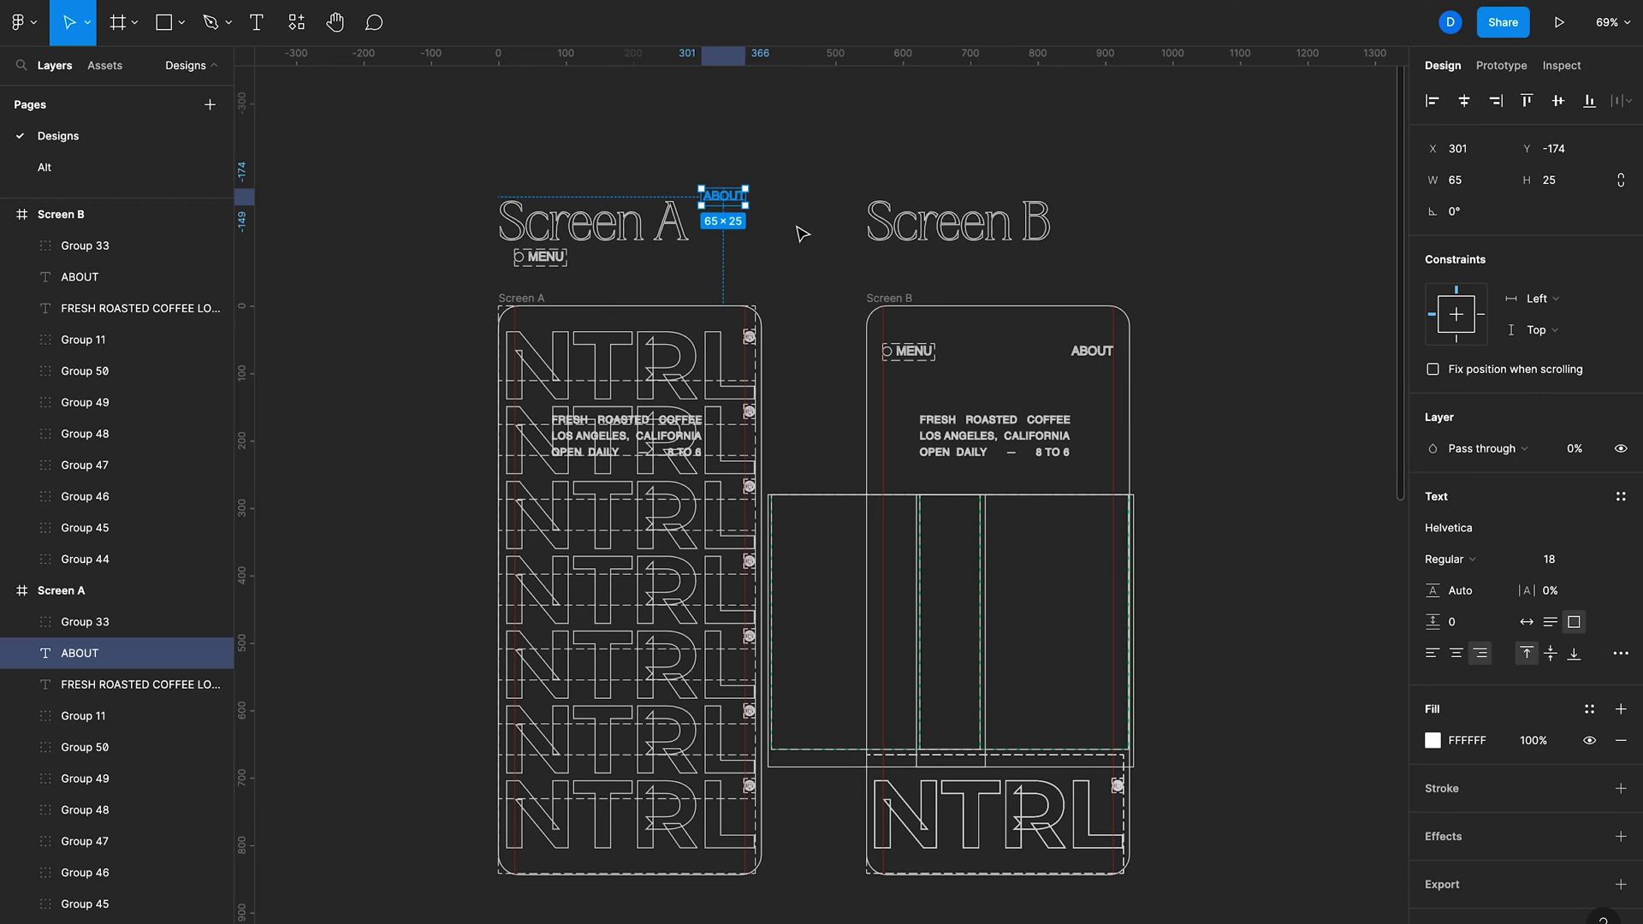
pyautogui.hotkey('shift', 'o')
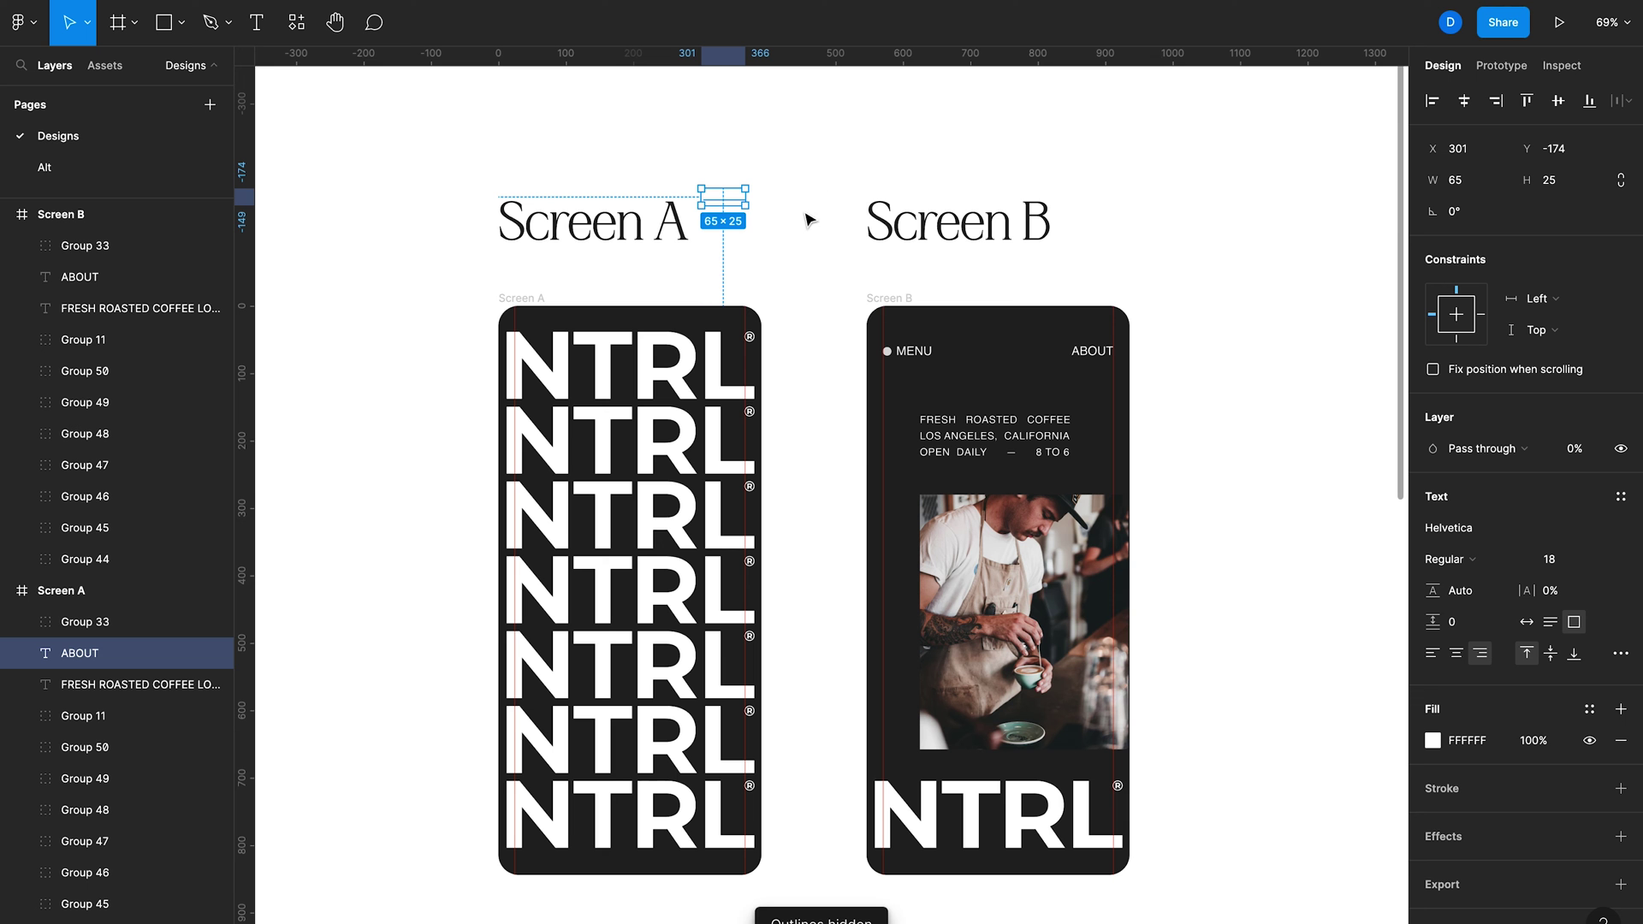
# - Play Flow 1 to preview the staggered entrance of MENU and ABOUT
pyautogui.click(1093, 161)
pyautogui.click(1499, 68)
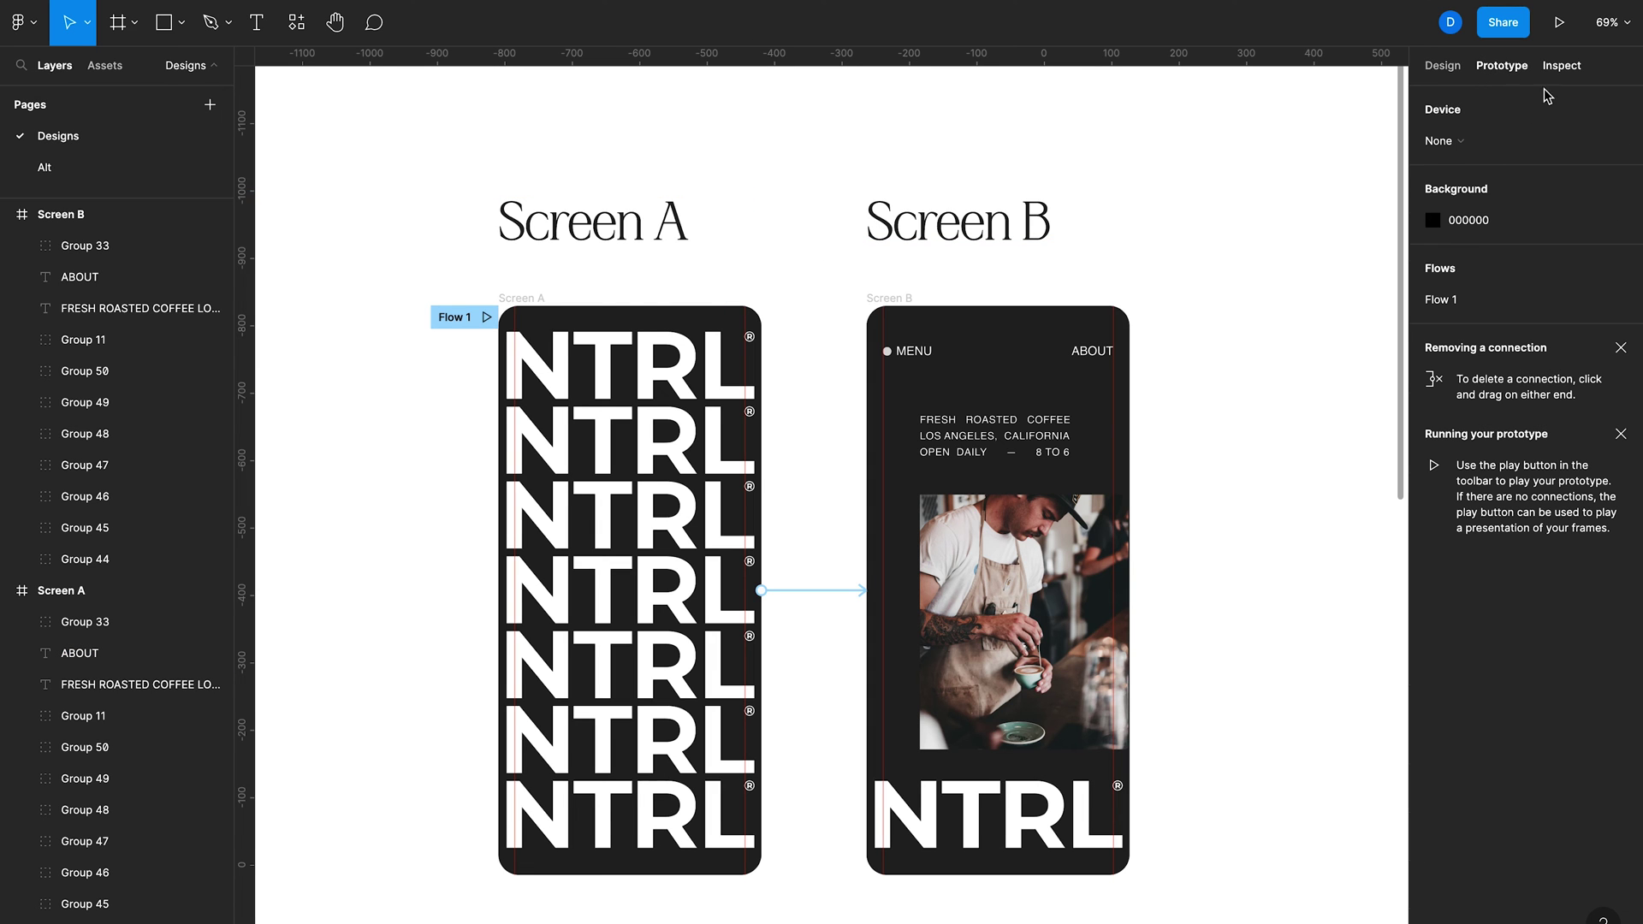
pyautogui.click(487, 318)
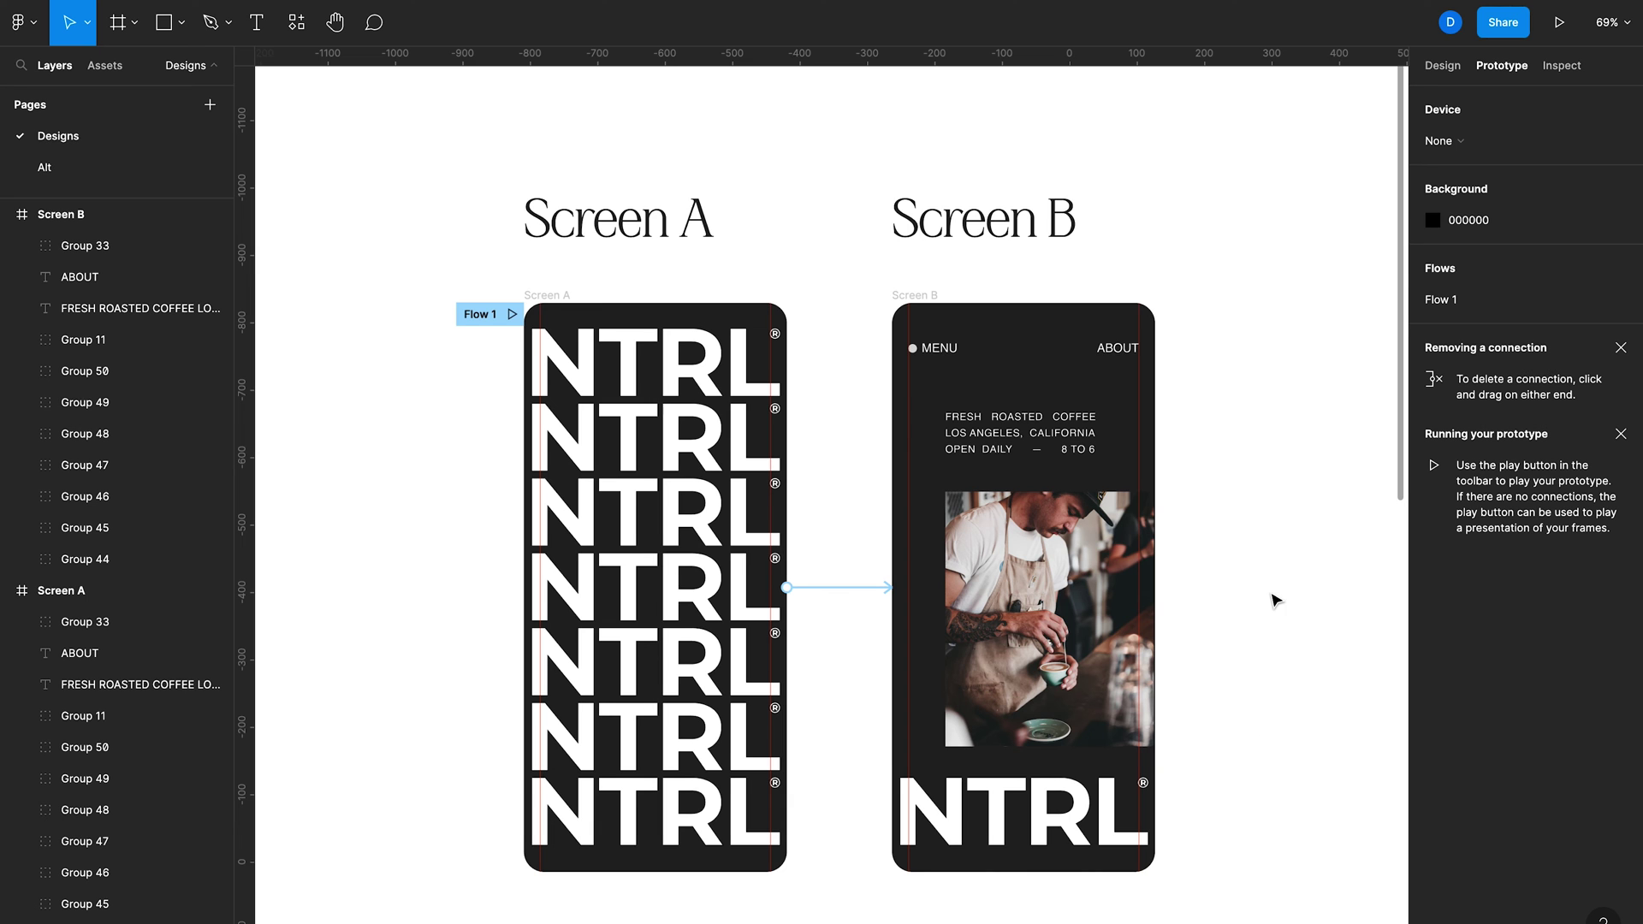
# - Duplicate the Screen B frame to its right, leaving a 156 px gap and aligning both frames at the same height
pyautogui.hscroll(1, 1273, 595)
pyautogui.scroll(-1, 1273, 595)
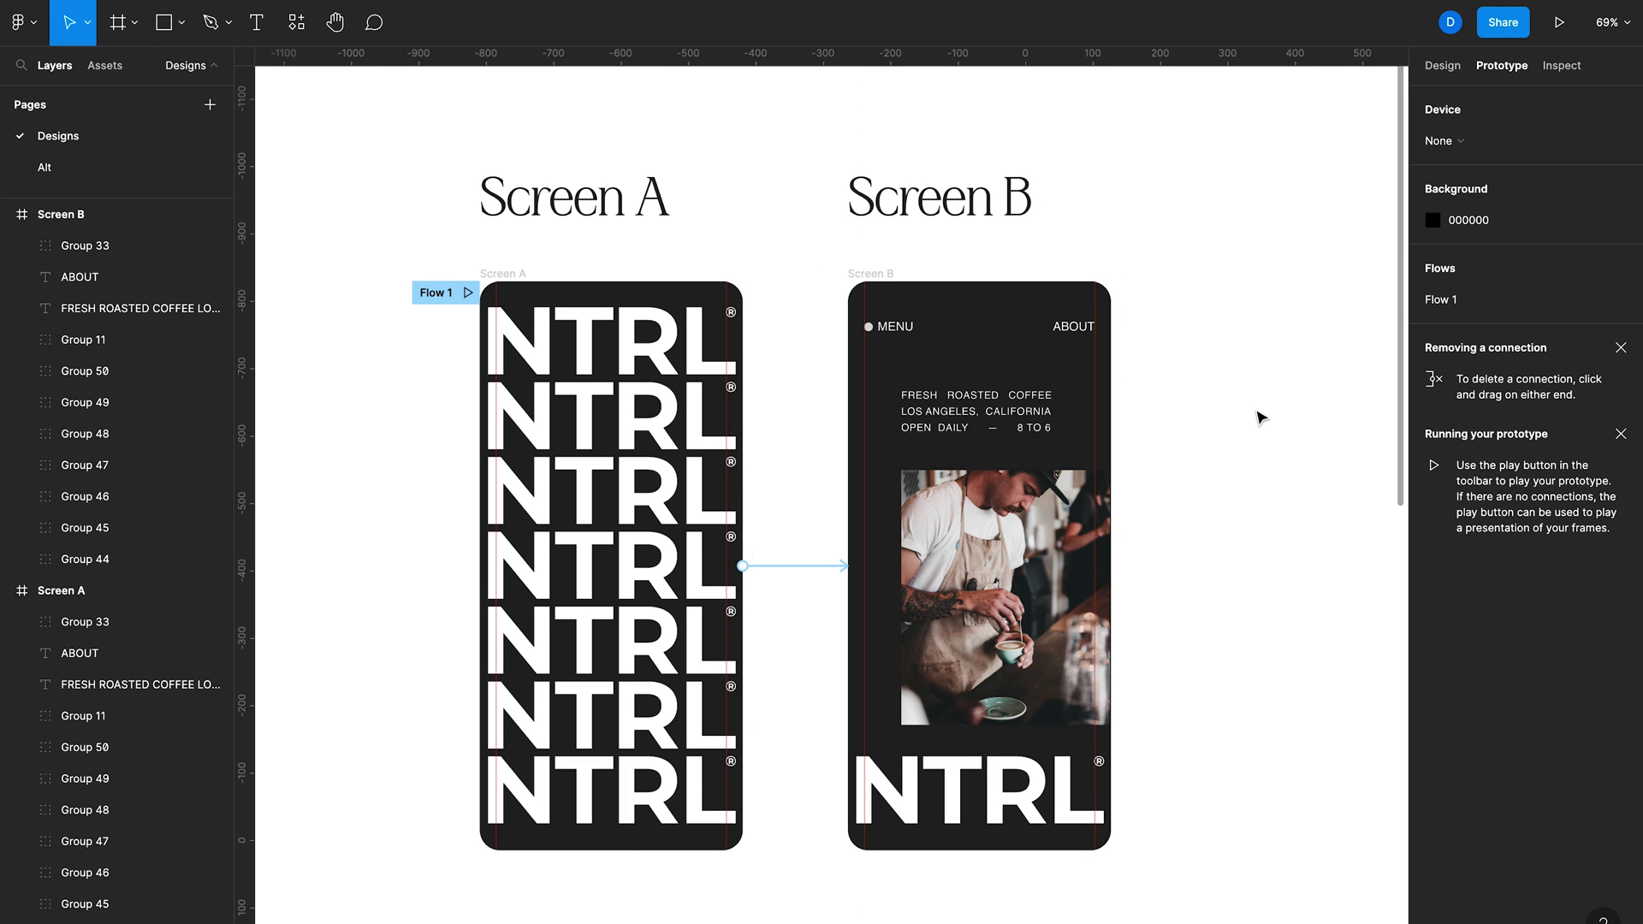
pyautogui.click(1442, 72)
pyautogui.hscroll(3, 1237, 203)
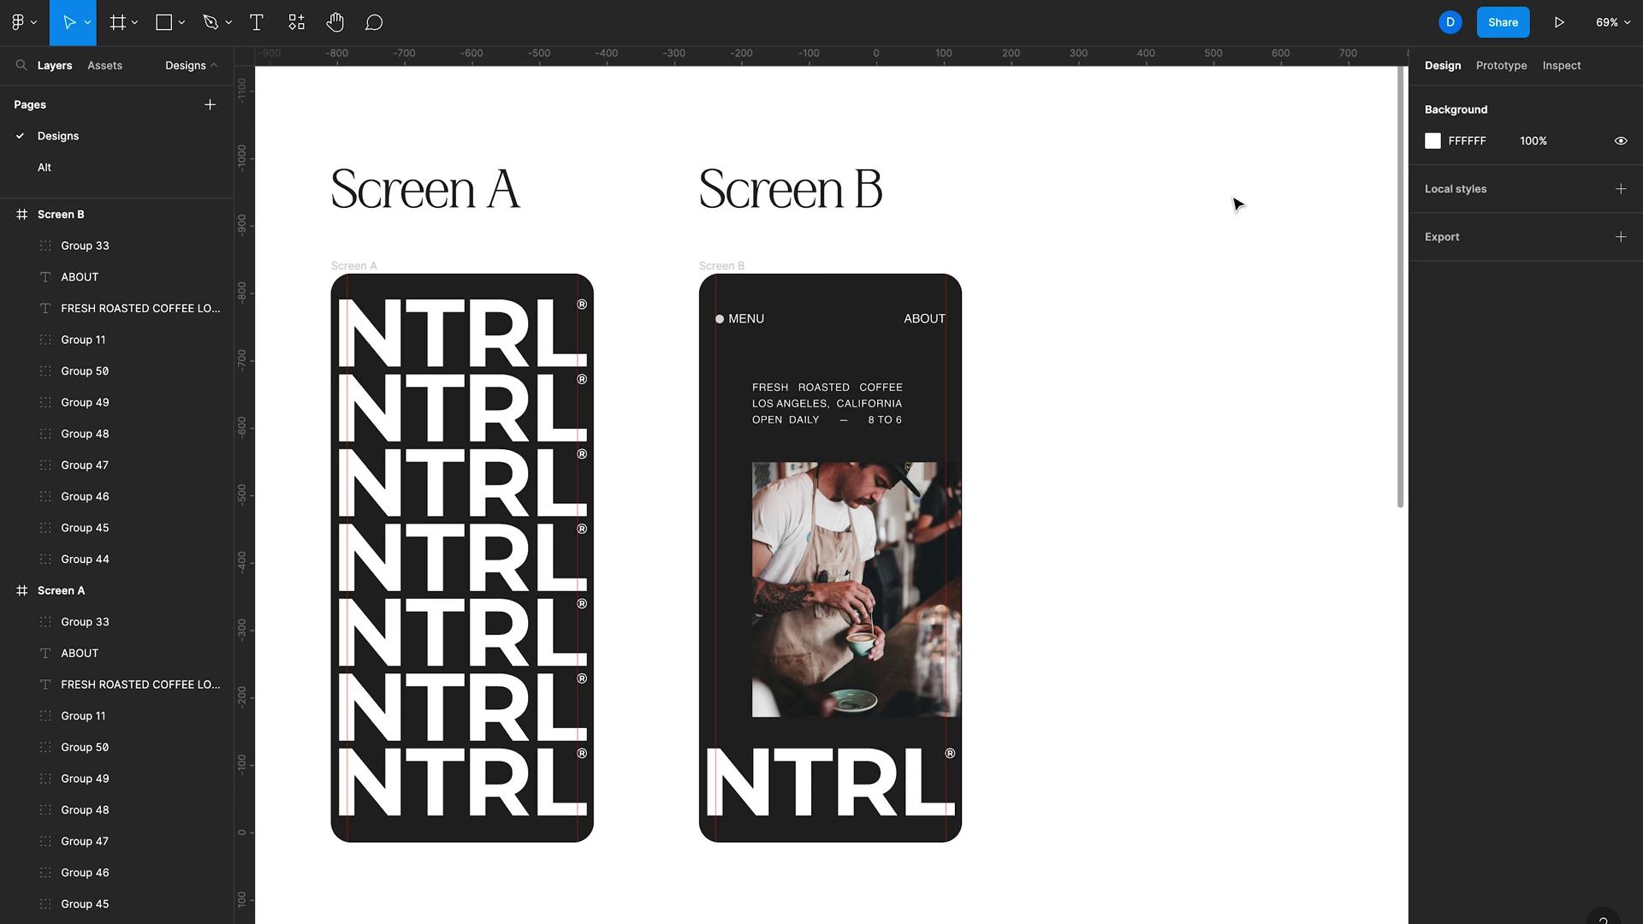
pyautogui.click(717, 265)
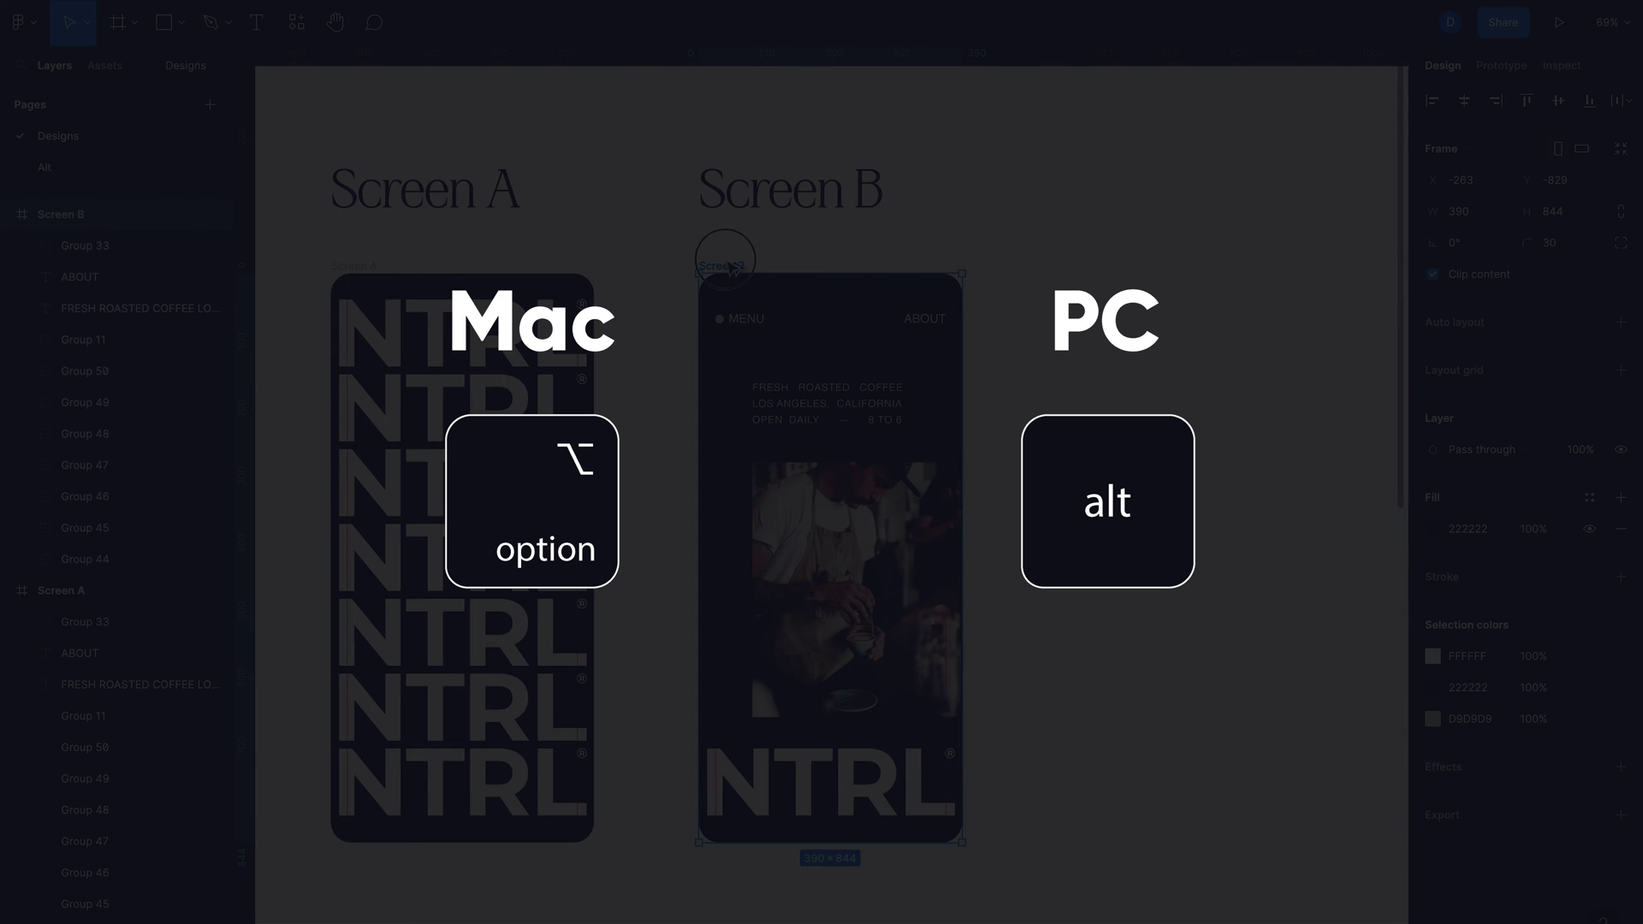
pyautogui.moveTo(732, 267); pyautogui.dragTo(1098, 283)
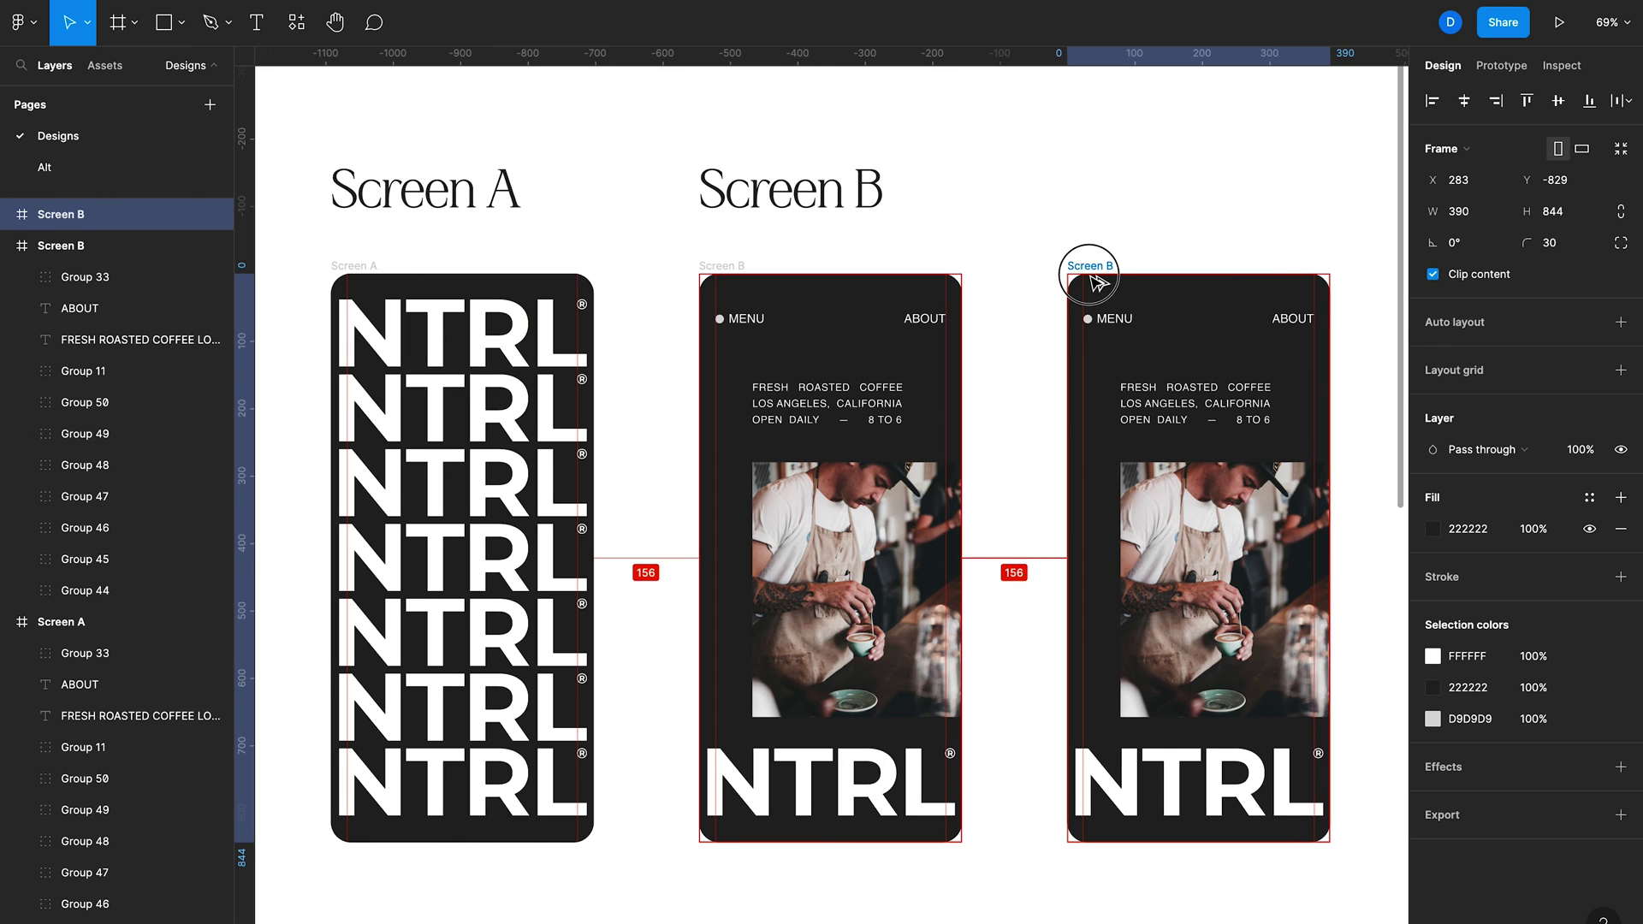
# - Duplicate the large Screen B heading above the new frame and change its text to Screen C
pyautogui.click(790, 199)
pyautogui.moveTo(793, 203); pyautogui.dragTo(1159, 199)
pyautogui.doubleClick(1182, 193)
pyautogui.click(1269, 191)
pyautogui.press('BackSpace')
pyautogui.write('C')
pyautogui.click(1023, 270)
# - Rename the duplicated Screen B frame as Screen C
pyautogui.click(1088, 267)
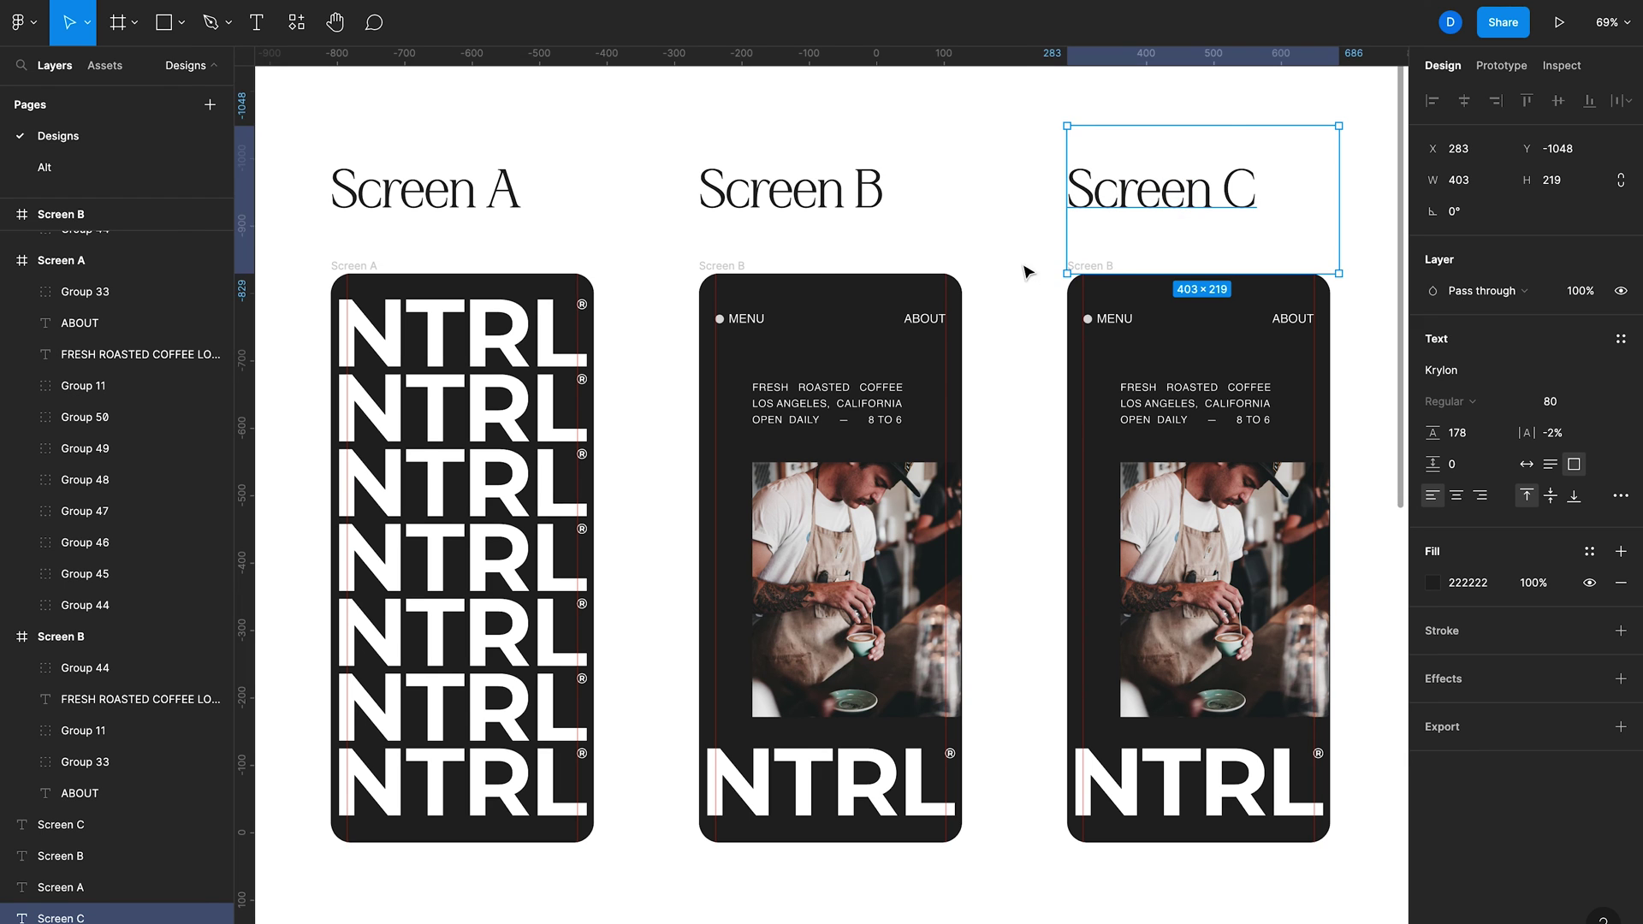
pyautogui.doubleClick(69, 216)
pyautogui.write('Screen C')
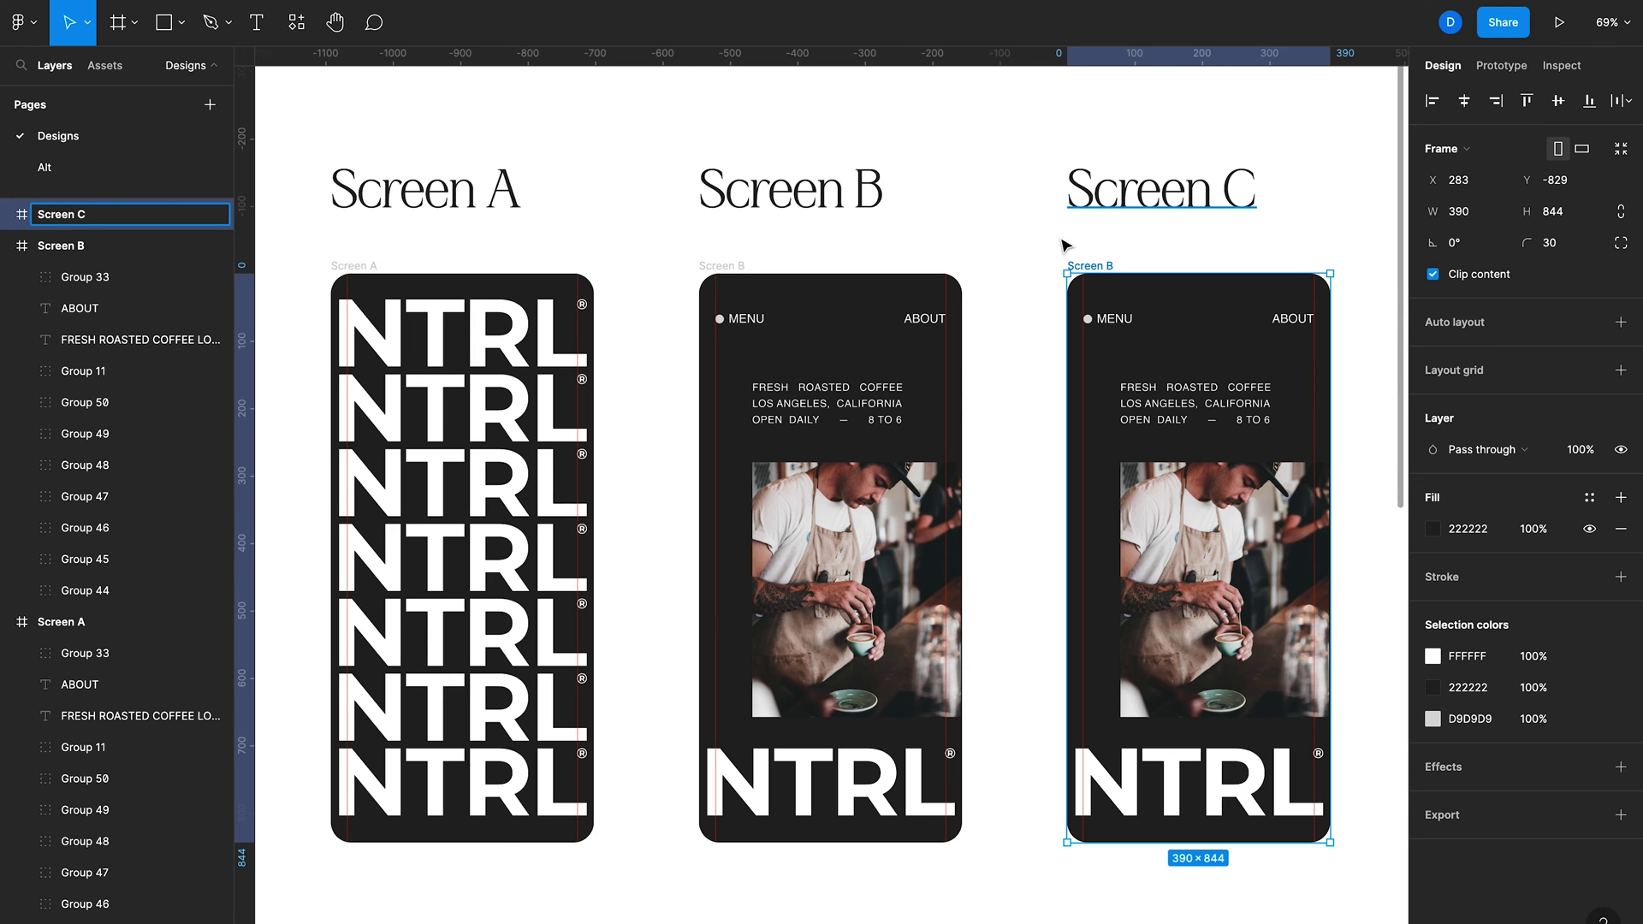
pyautogui.click(1003, 240)
# - Delete the MENU group, the ABOUT text and the opening hours text from the Screen C frame
pyautogui.hscroll(1, 1061, 274)
pyautogui.hscroll(3, 1081, 295)
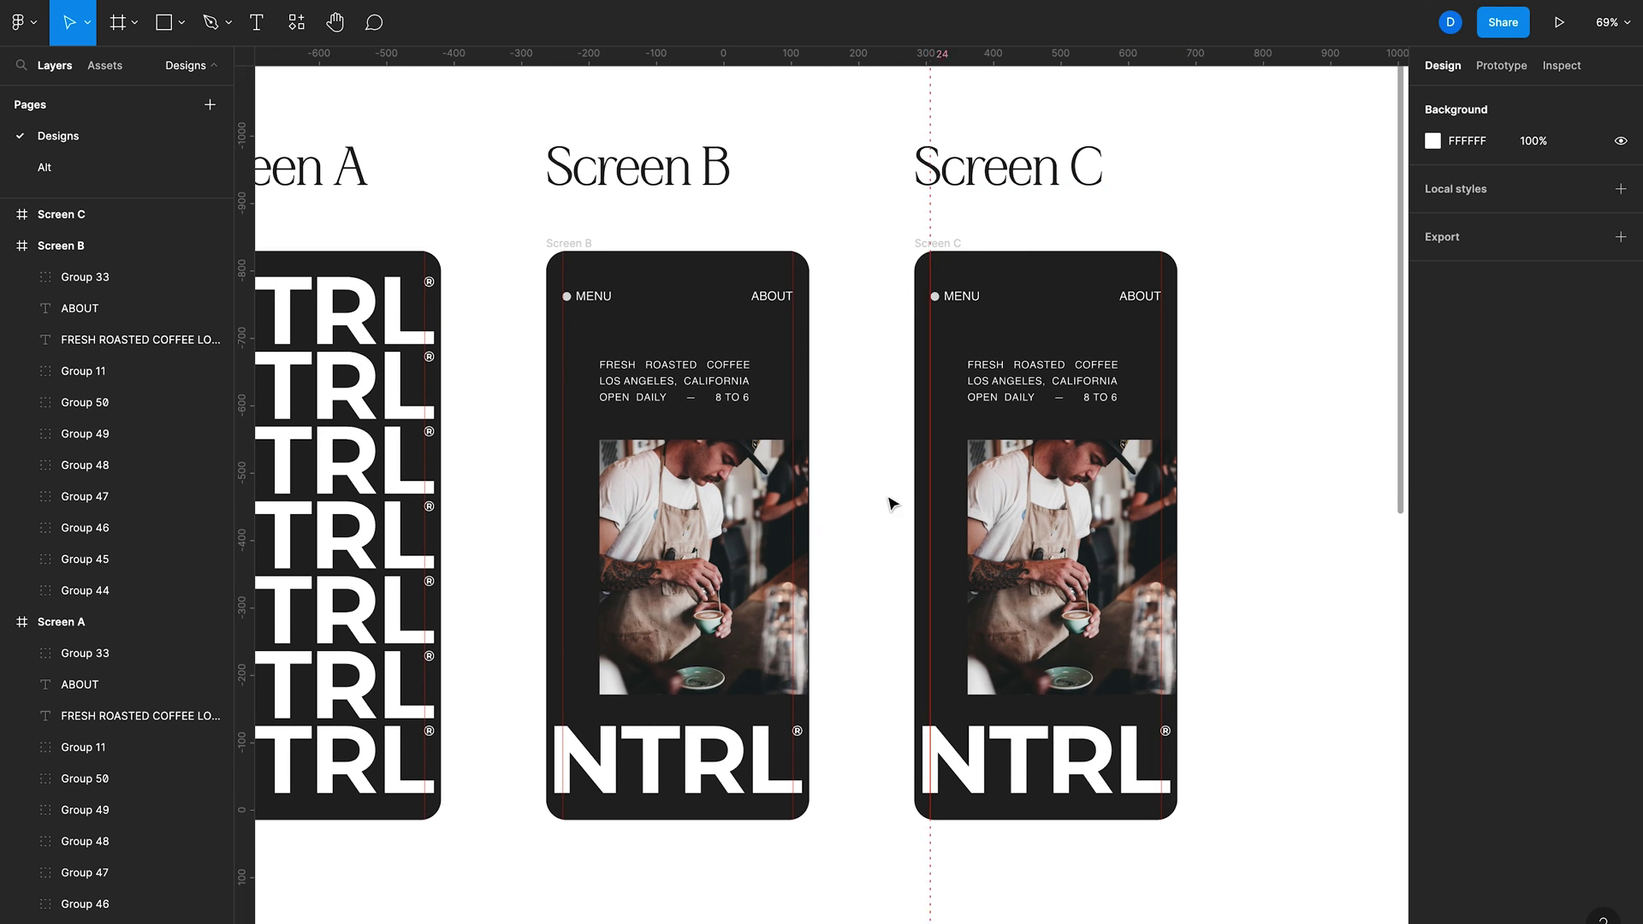
pyautogui.moveTo(855, 274); pyautogui.dragTo(1238, 409)
pyautogui.press('Delete')
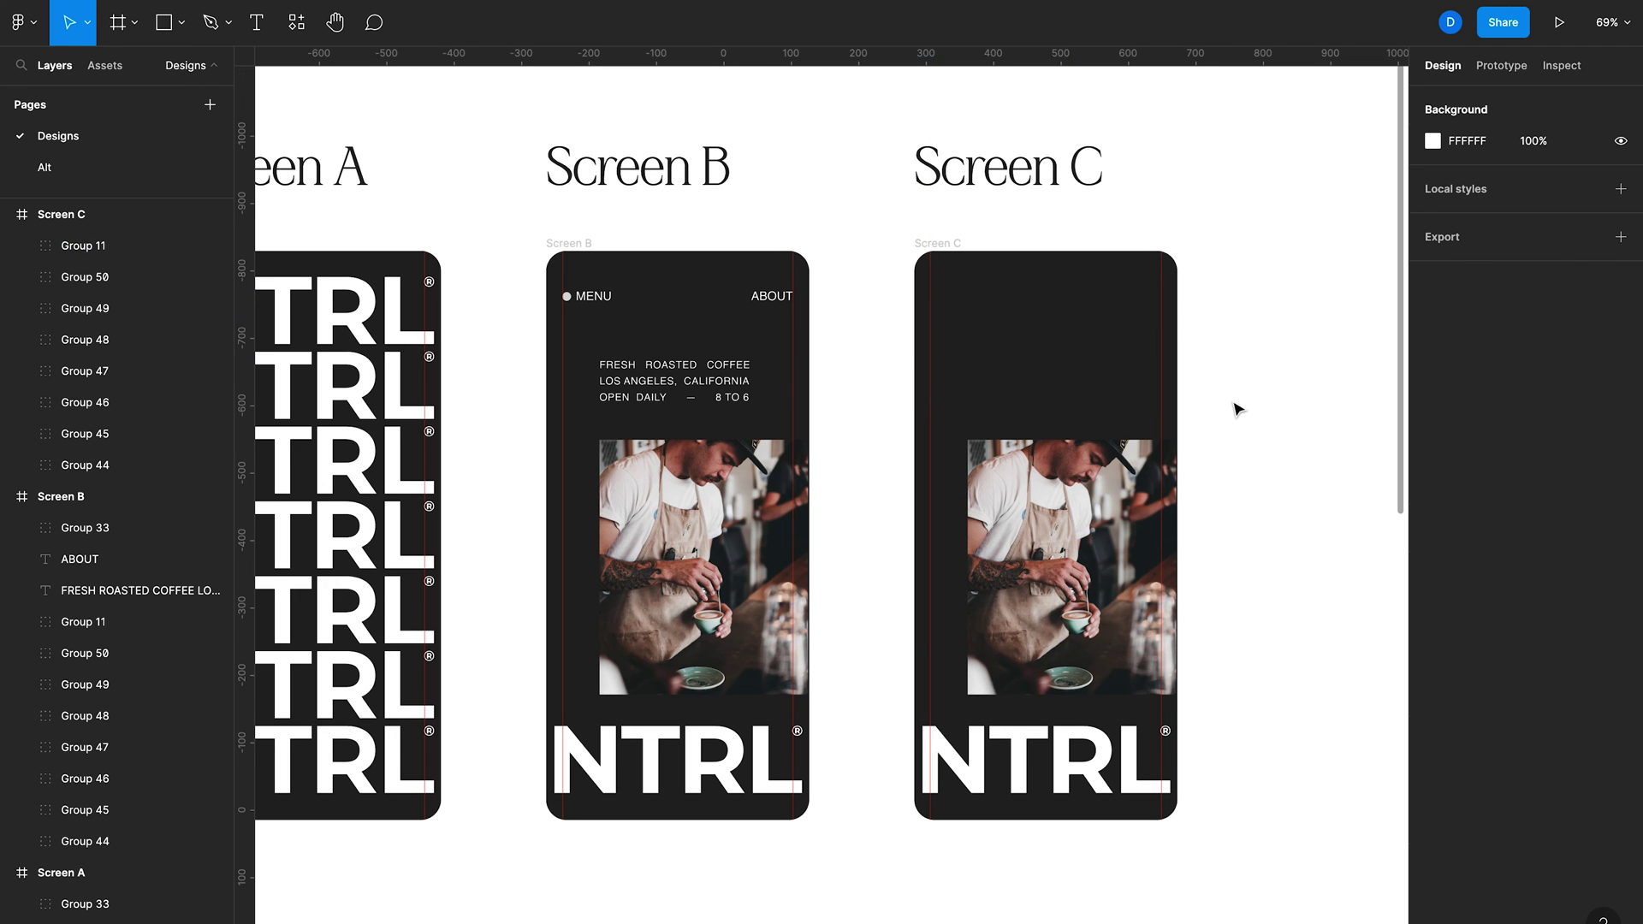
# - Delete the stacked NTRL logo groups from the Screen C frame, leaving only the barista photo
pyautogui.moveTo(880, 712); pyautogui.dragTo(1199, 836)
pyautogui.press('Delete')
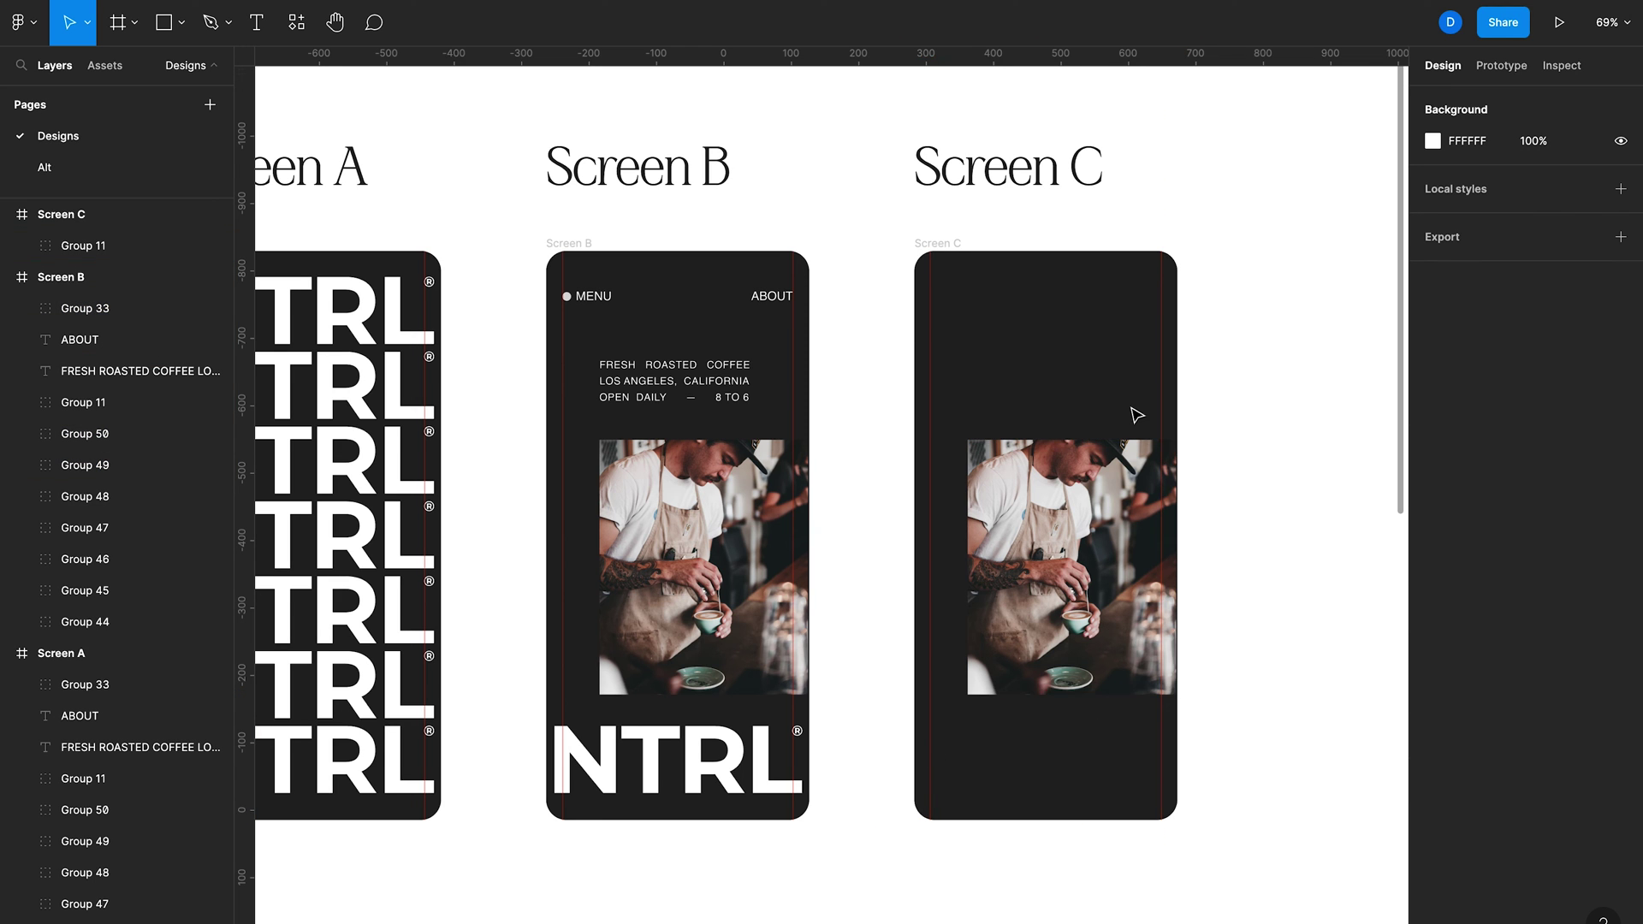
# - Enlarge the Screen C photo proportionally to about 388 × 475 px, spanning the frame's width, and align it to the frame's top edge
pyautogui.hscroll(-1, 1210, 440)
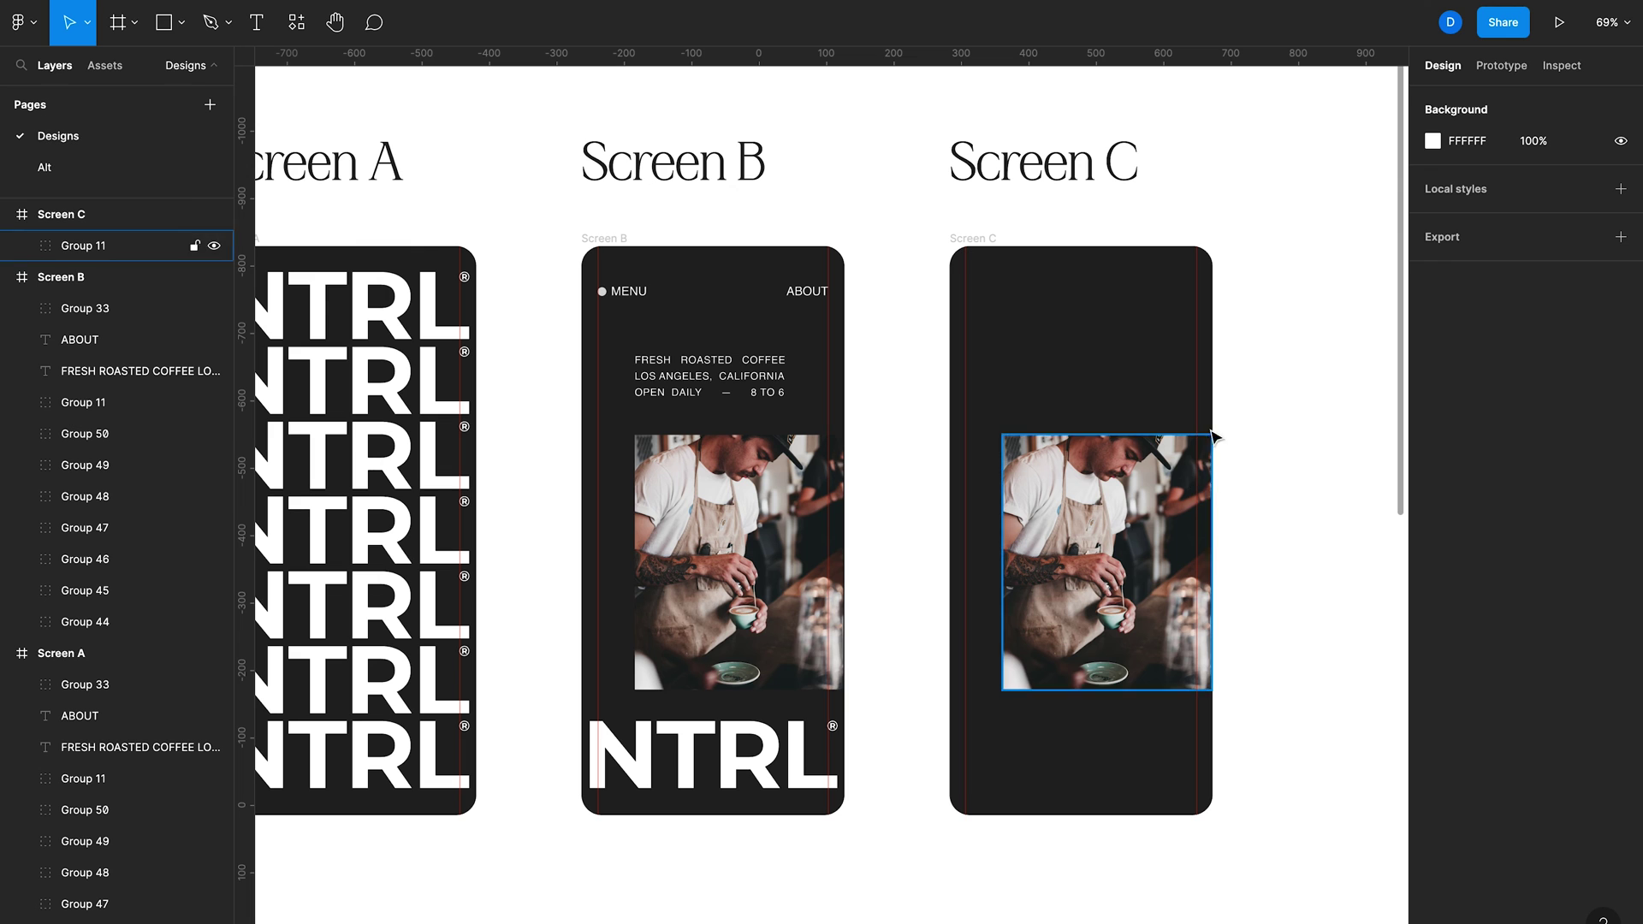
pyautogui.click(1114, 529)
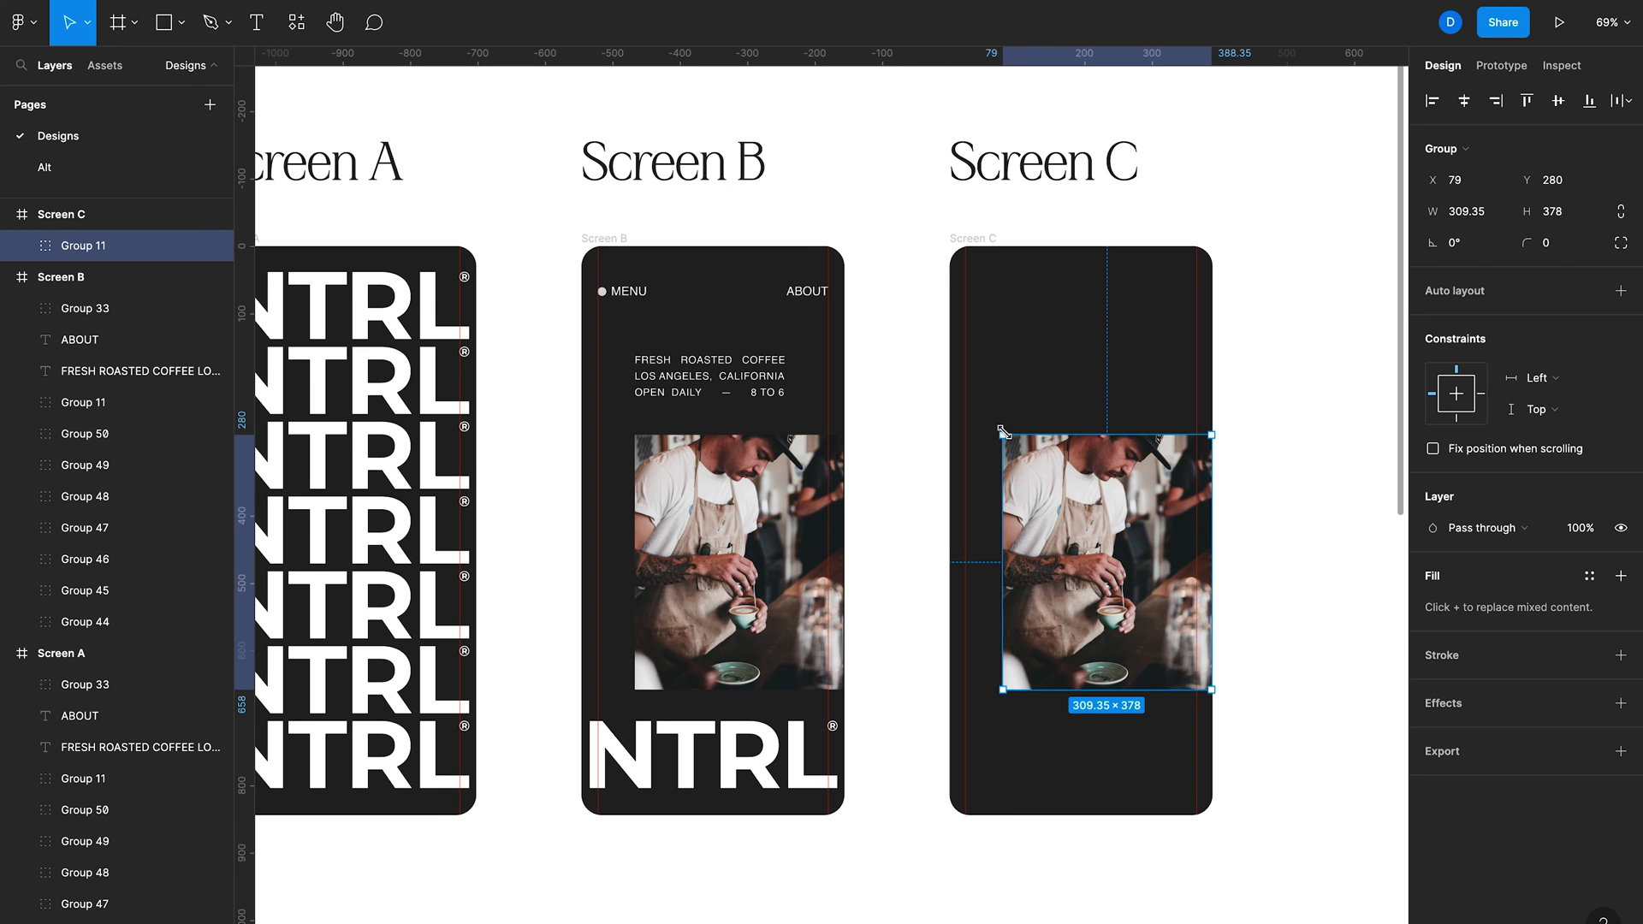
pyautogui.moveTo(1004, 432); pyautogui.dragTo(949, 393)
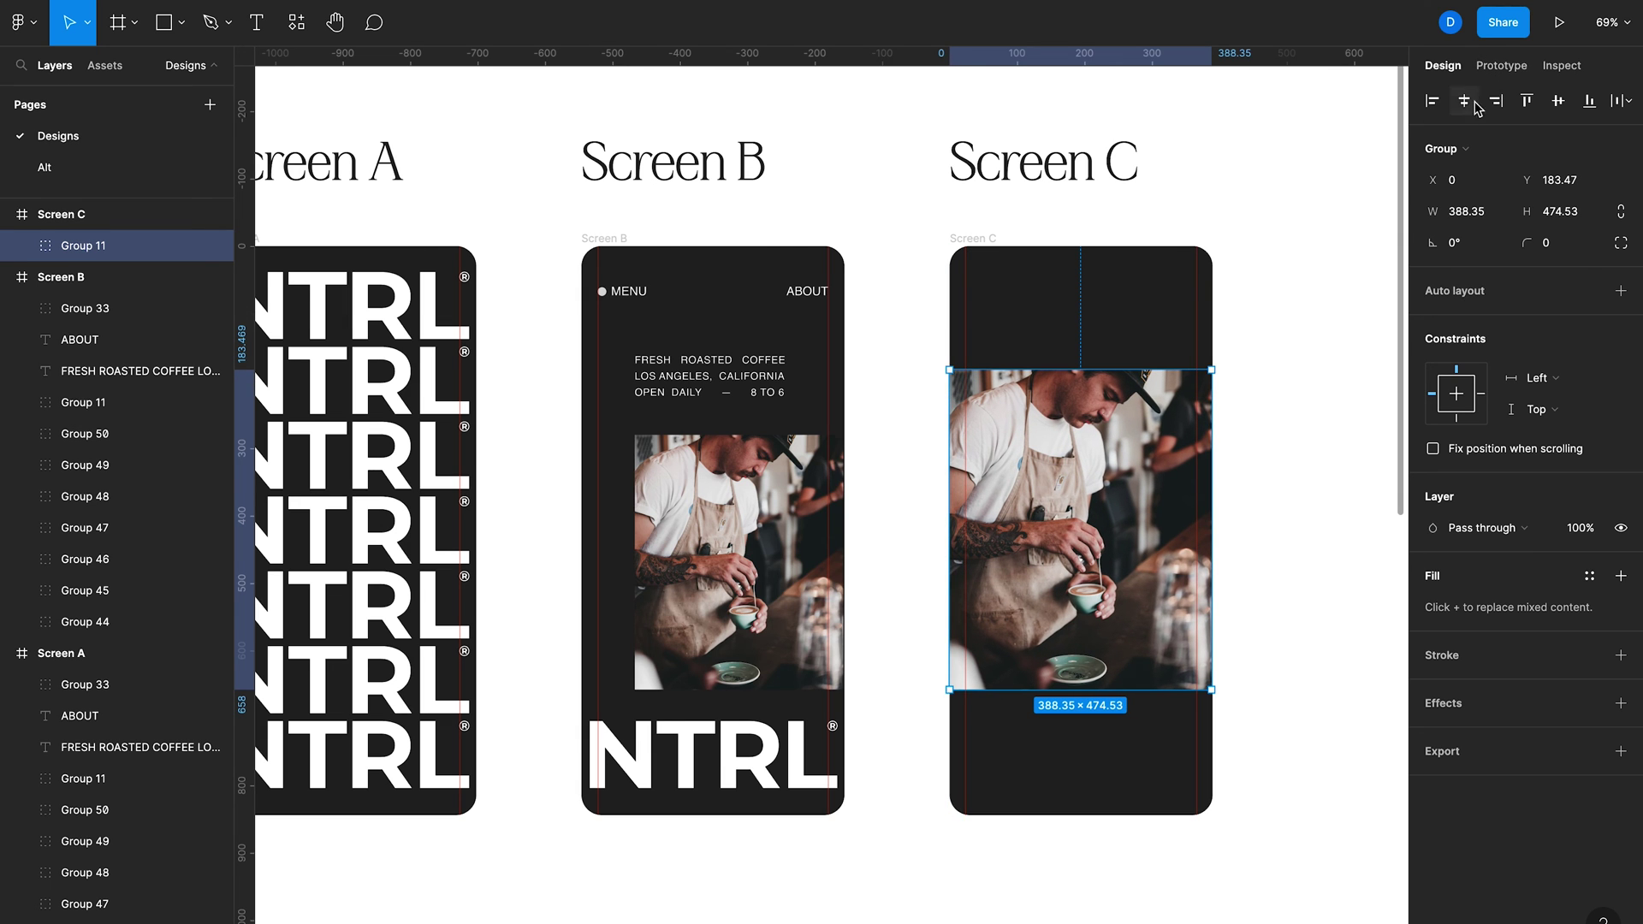
pyautogui.click(1525, 102)
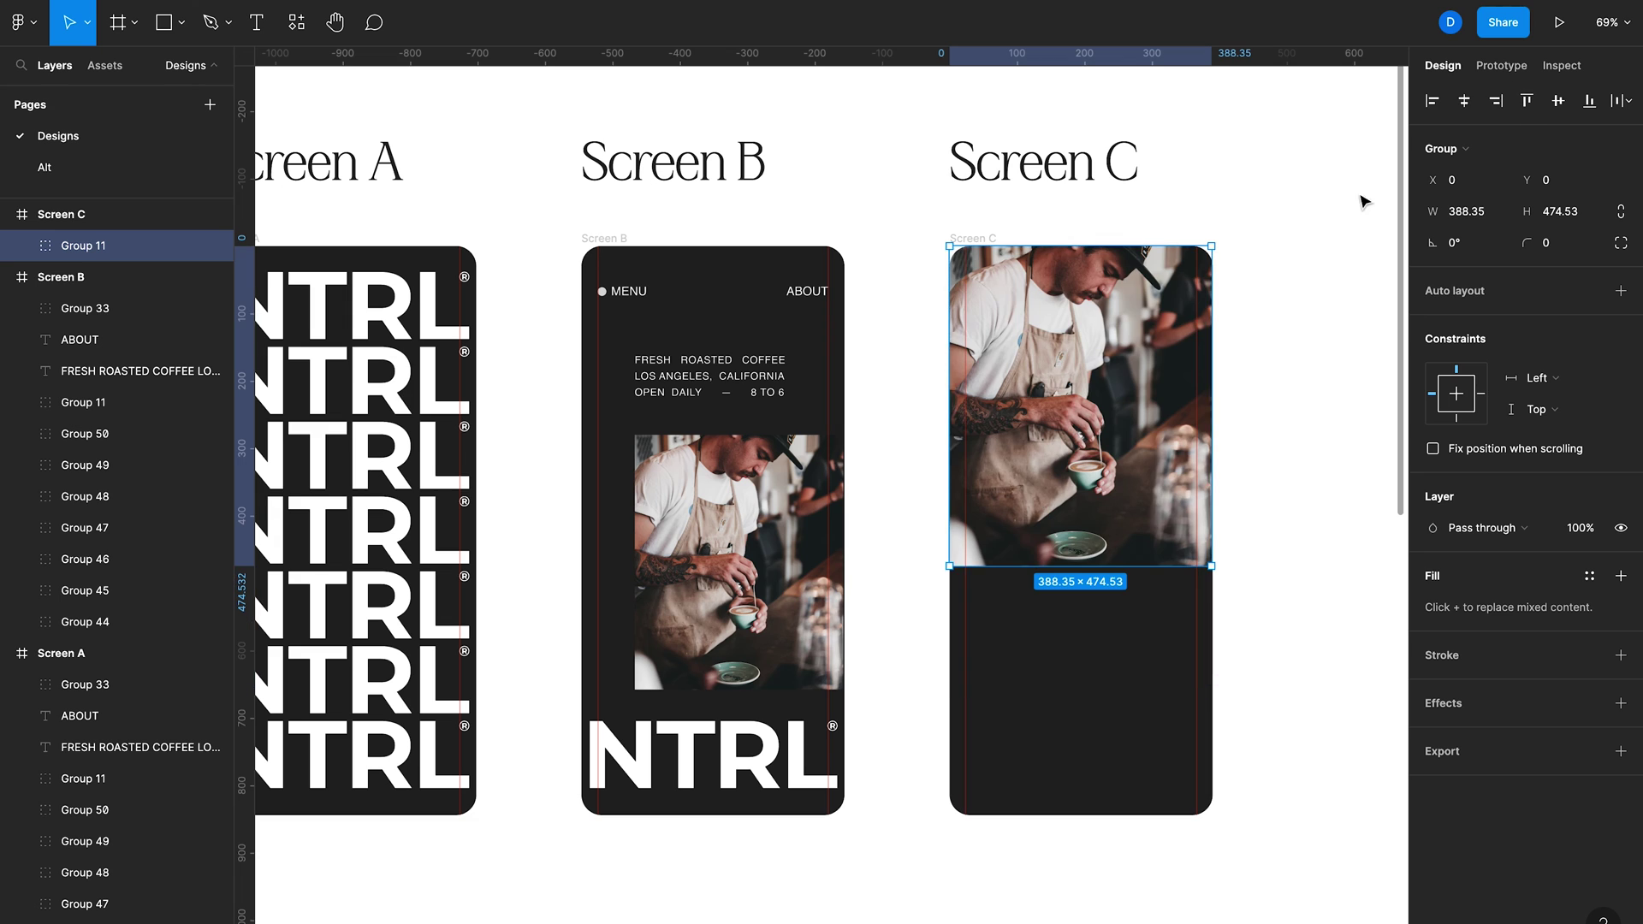
pyautogui.click(1286, 273)
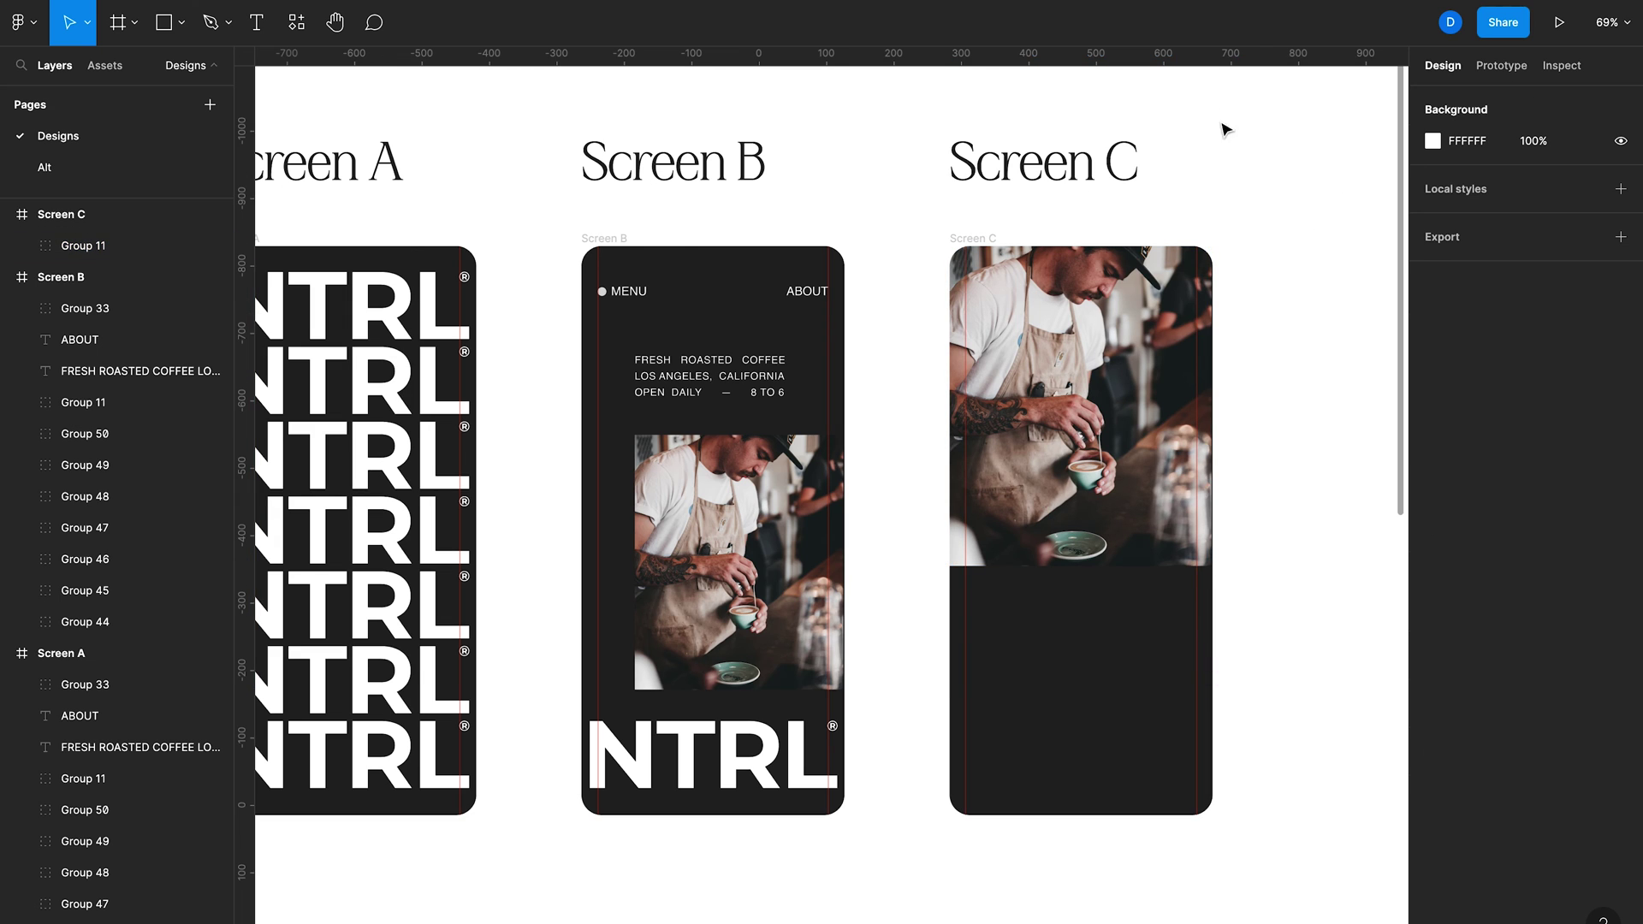
# - Link the ABOUT text on Screen B to Screen C with an On click, Smart animate interaction of 500 ms
pyautogui.click(1511, 61)
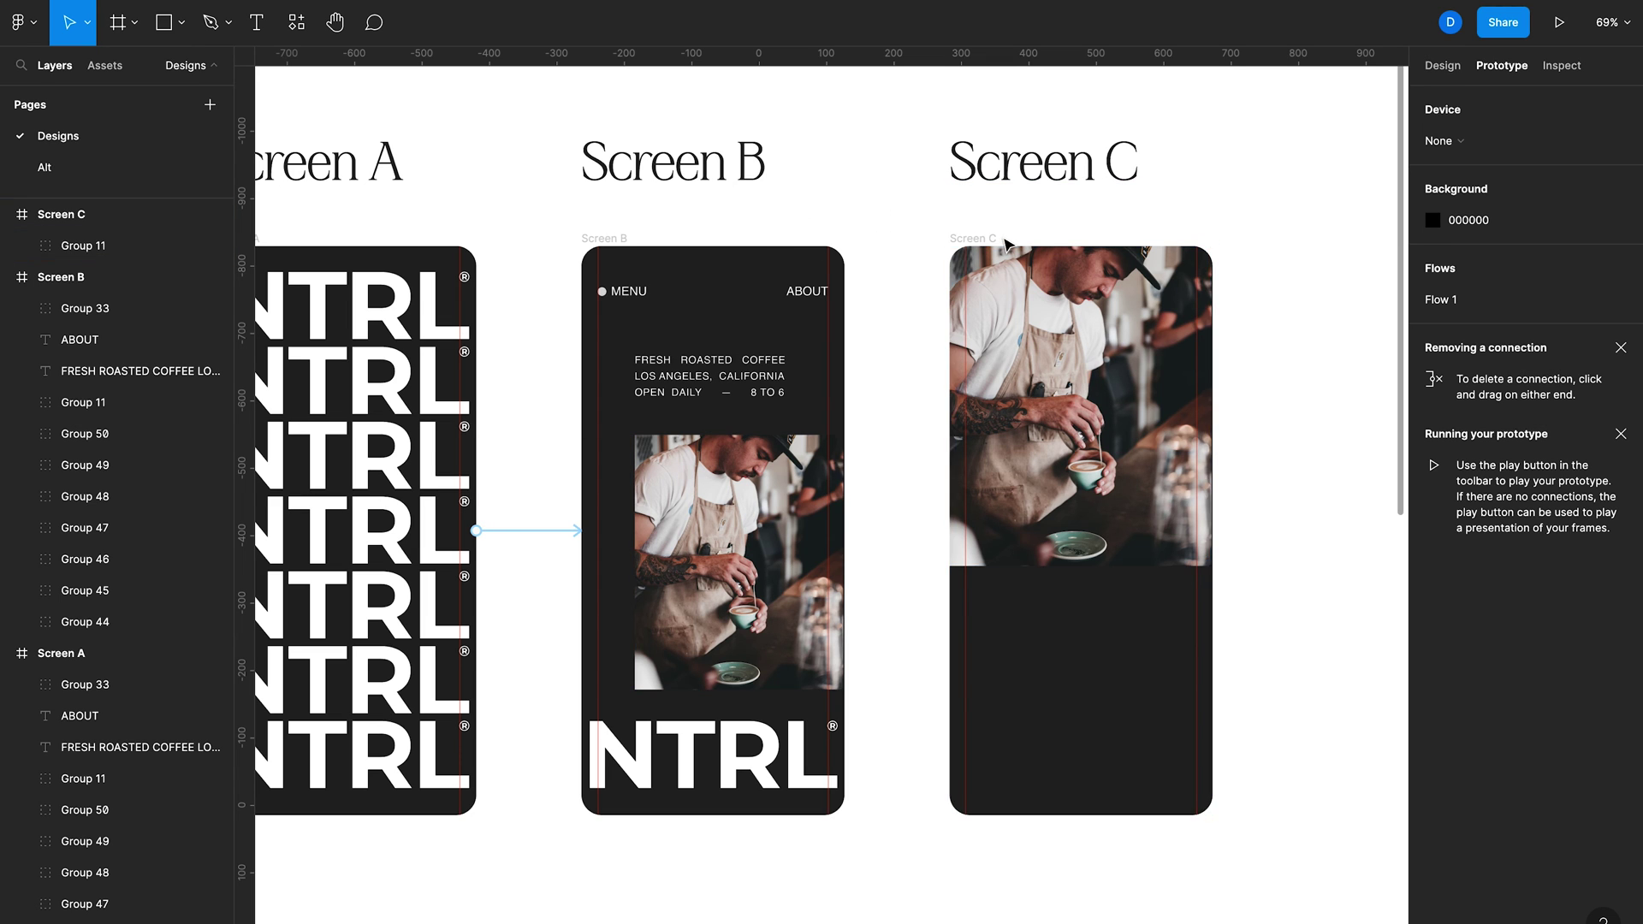
pyautogui.moveTo(806, 290)
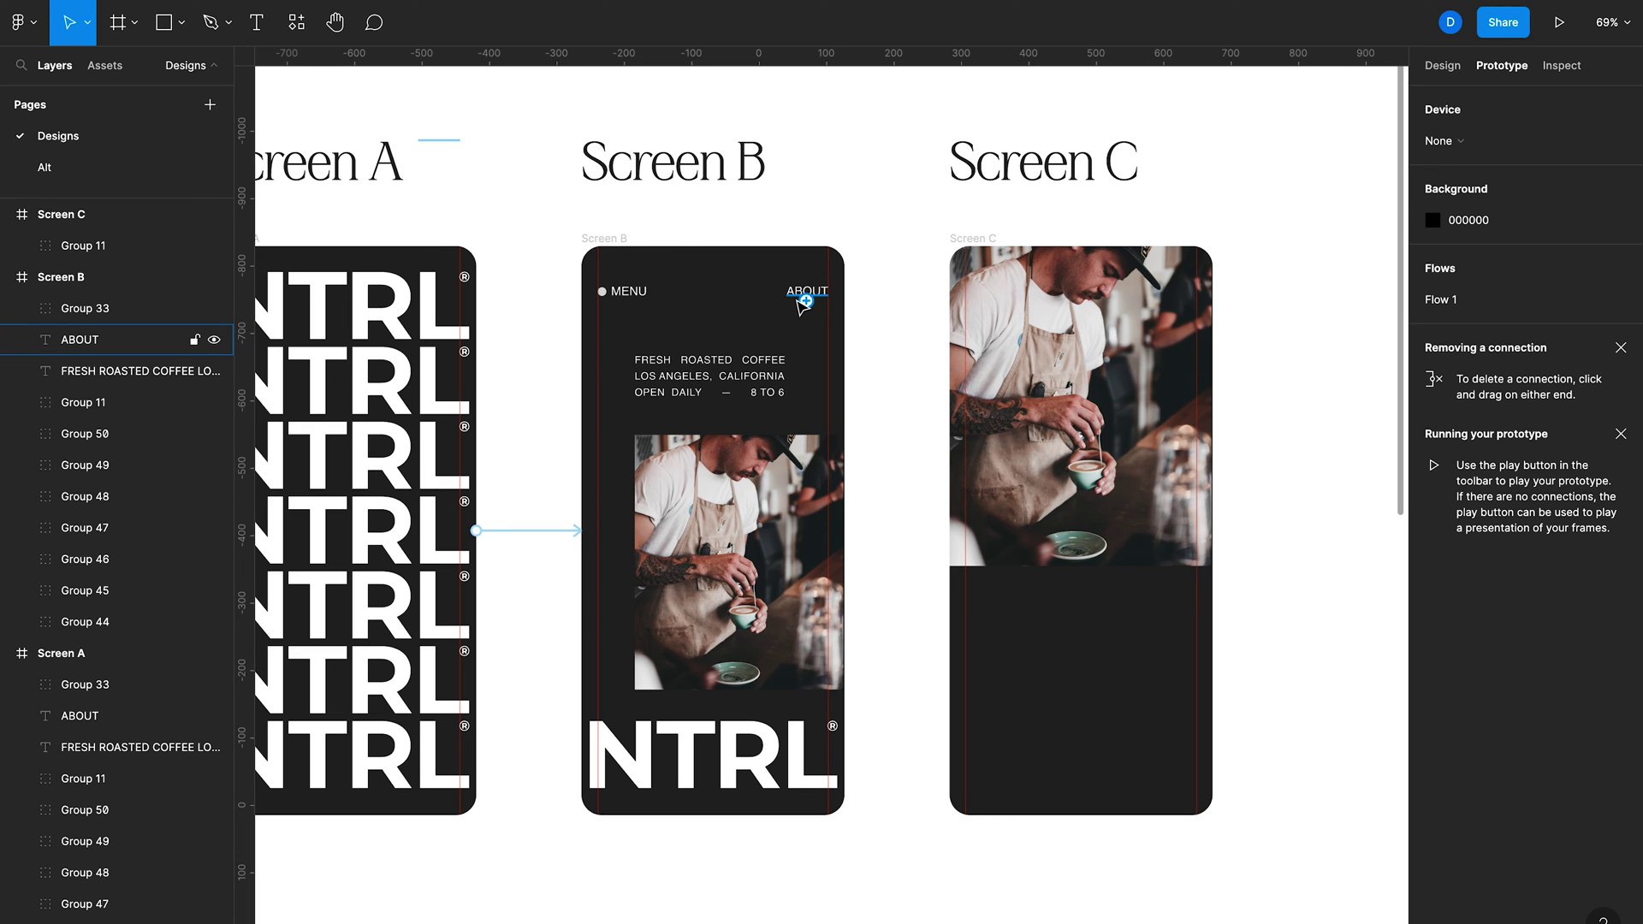
pyautogui.click(796, 298)
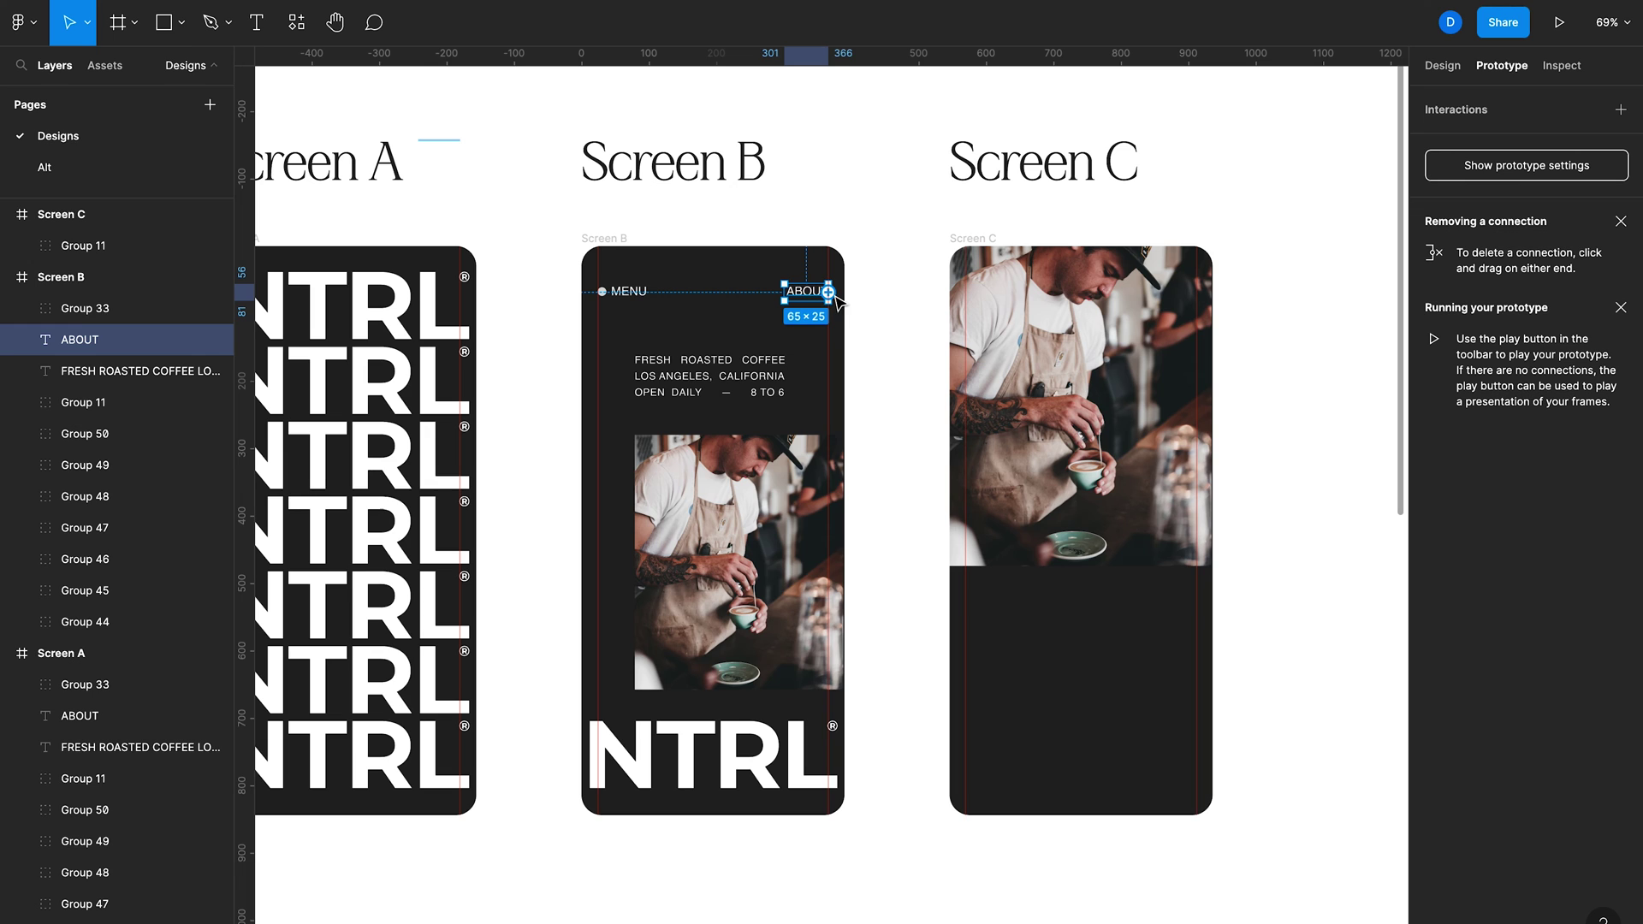
pyautogui.moveTo(830, 293); pyautogui.dragTo(991, 369)
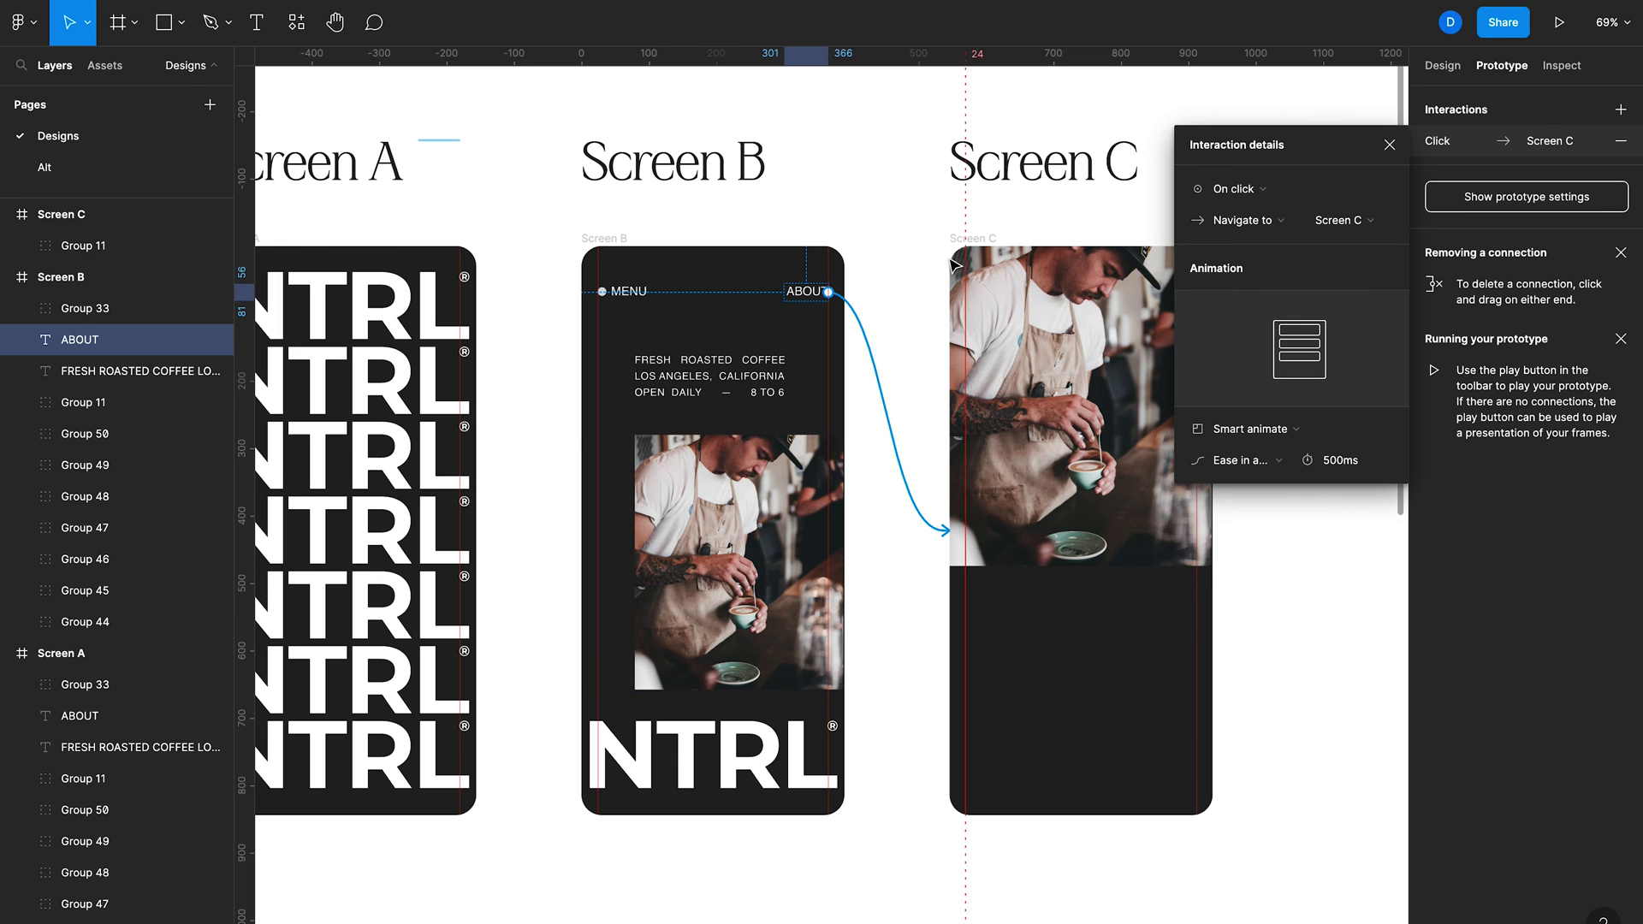
pyautogui.click(914, 224)
# - Play Flow 1 and test the transitions from Screen A to Screen B and, through ABOUT, to Screen C
pyautogui.hscroll(-3, 918, 196)
pyautogui.hscroll(-2, 918, 197)
pyautogui.click(316, 262)
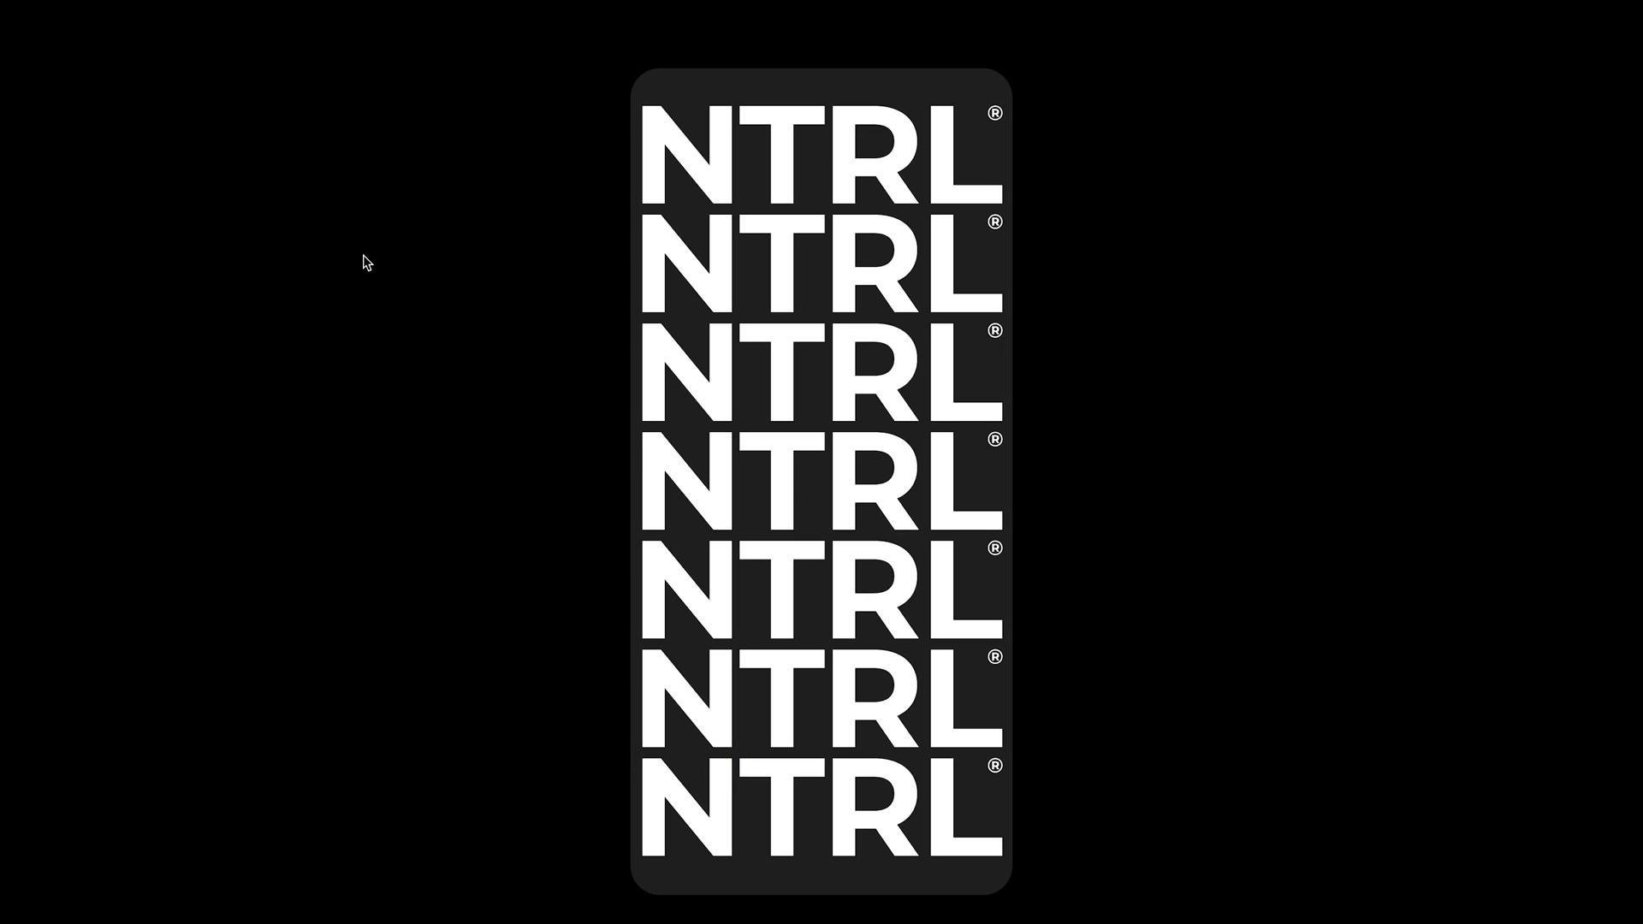
pyautogui.click(899, 470)
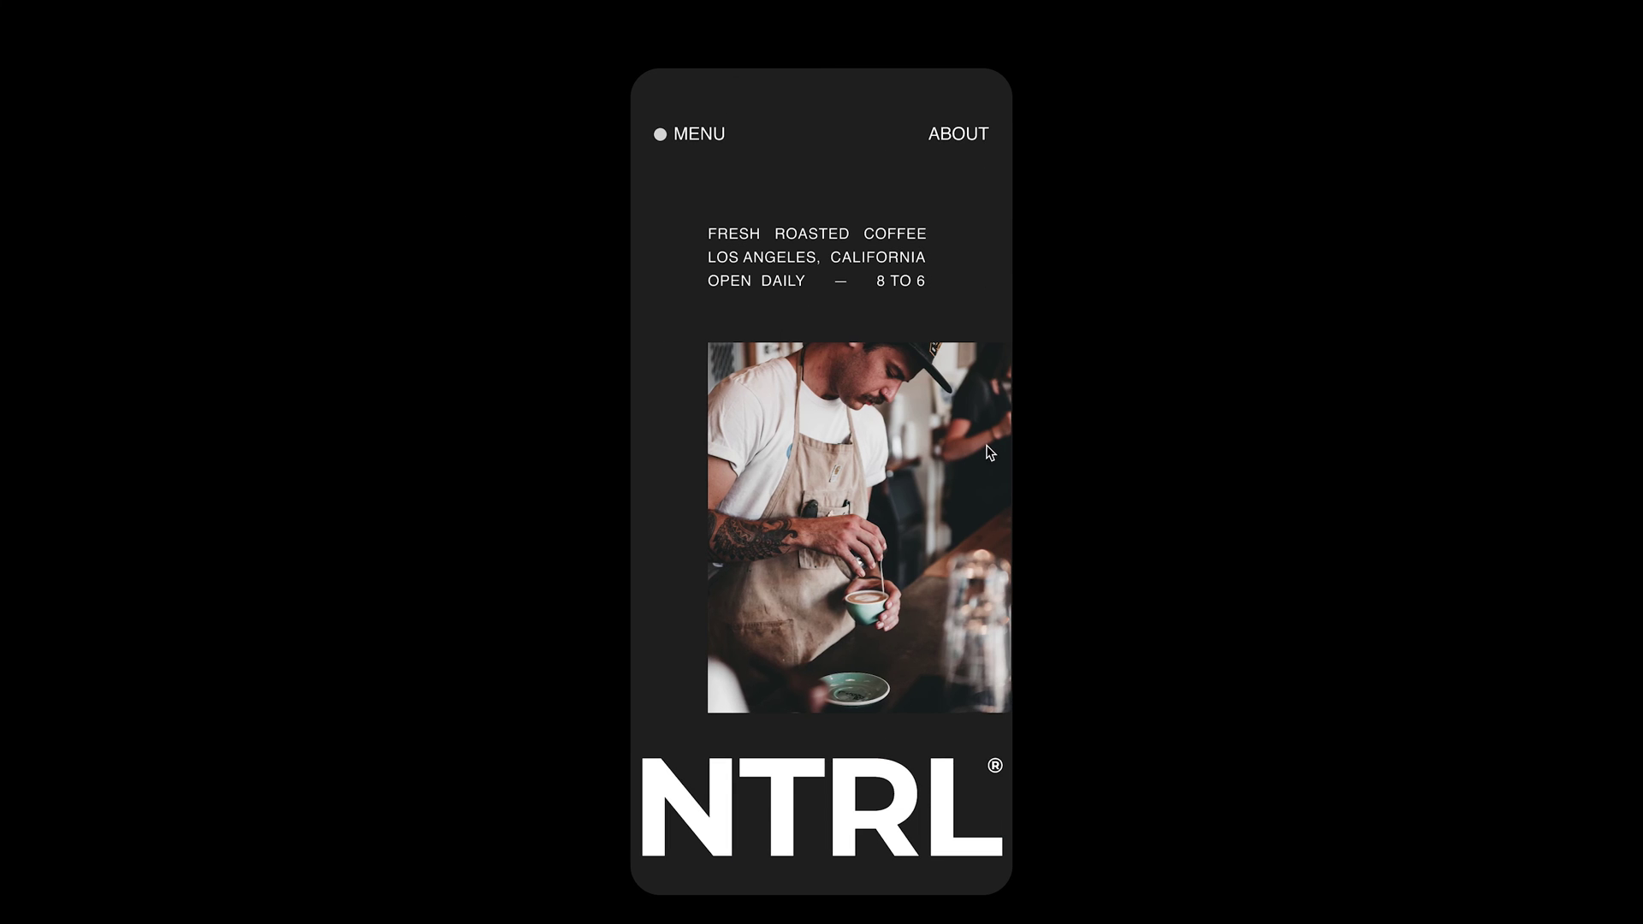
pyautogui.click(952, 146)
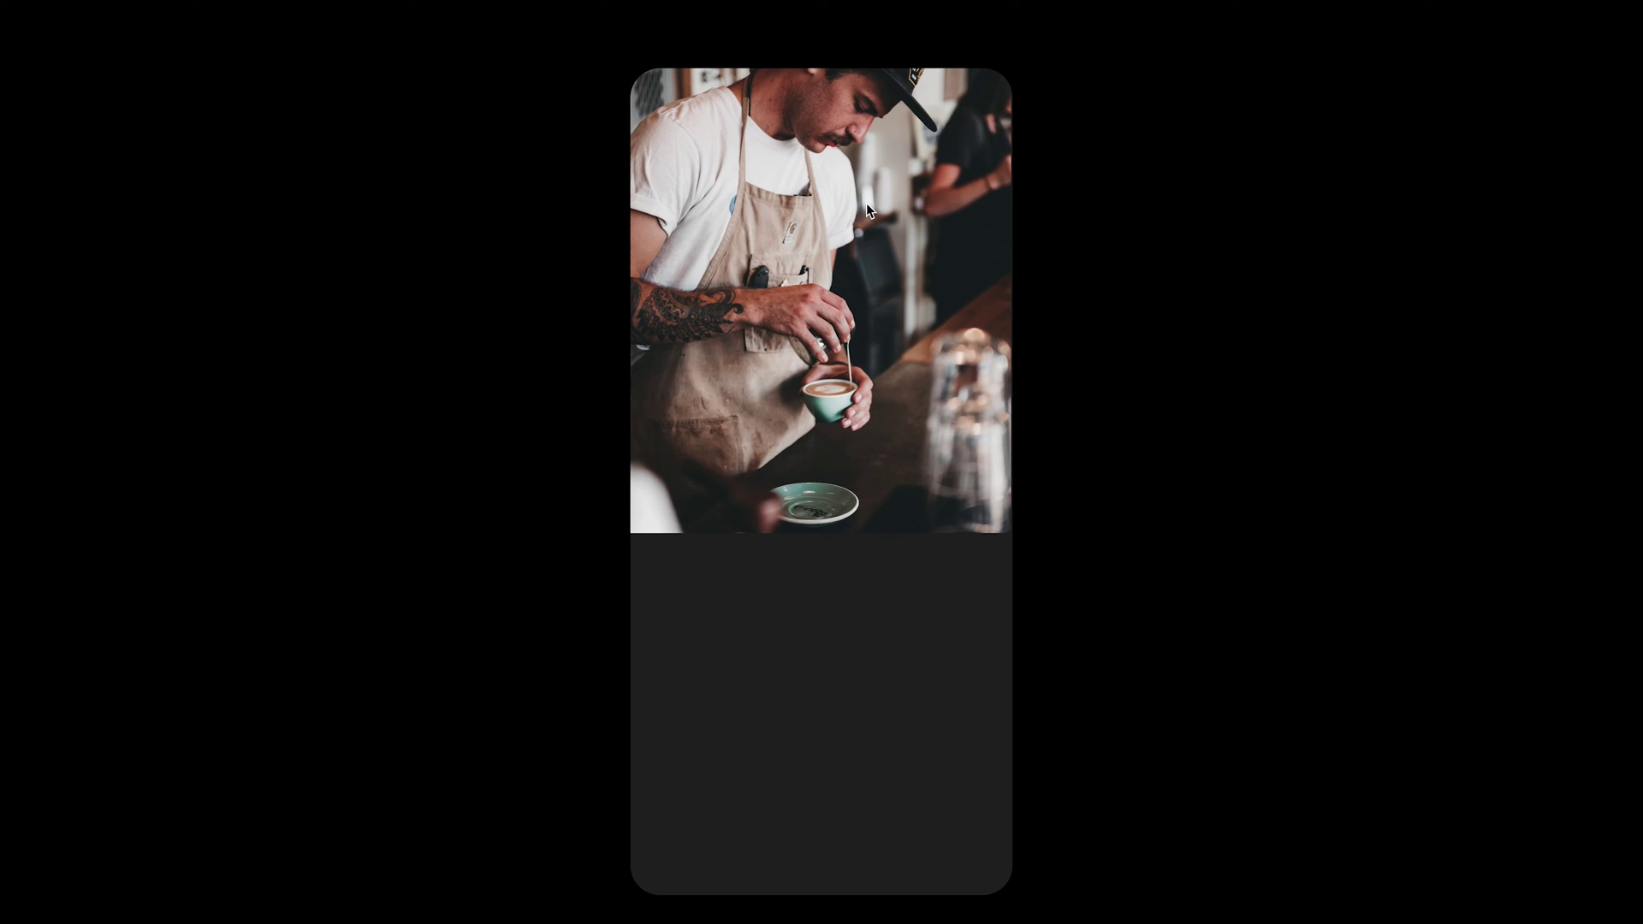
pyautogui.click(866, 202)
pyautogui.click(947, 144)
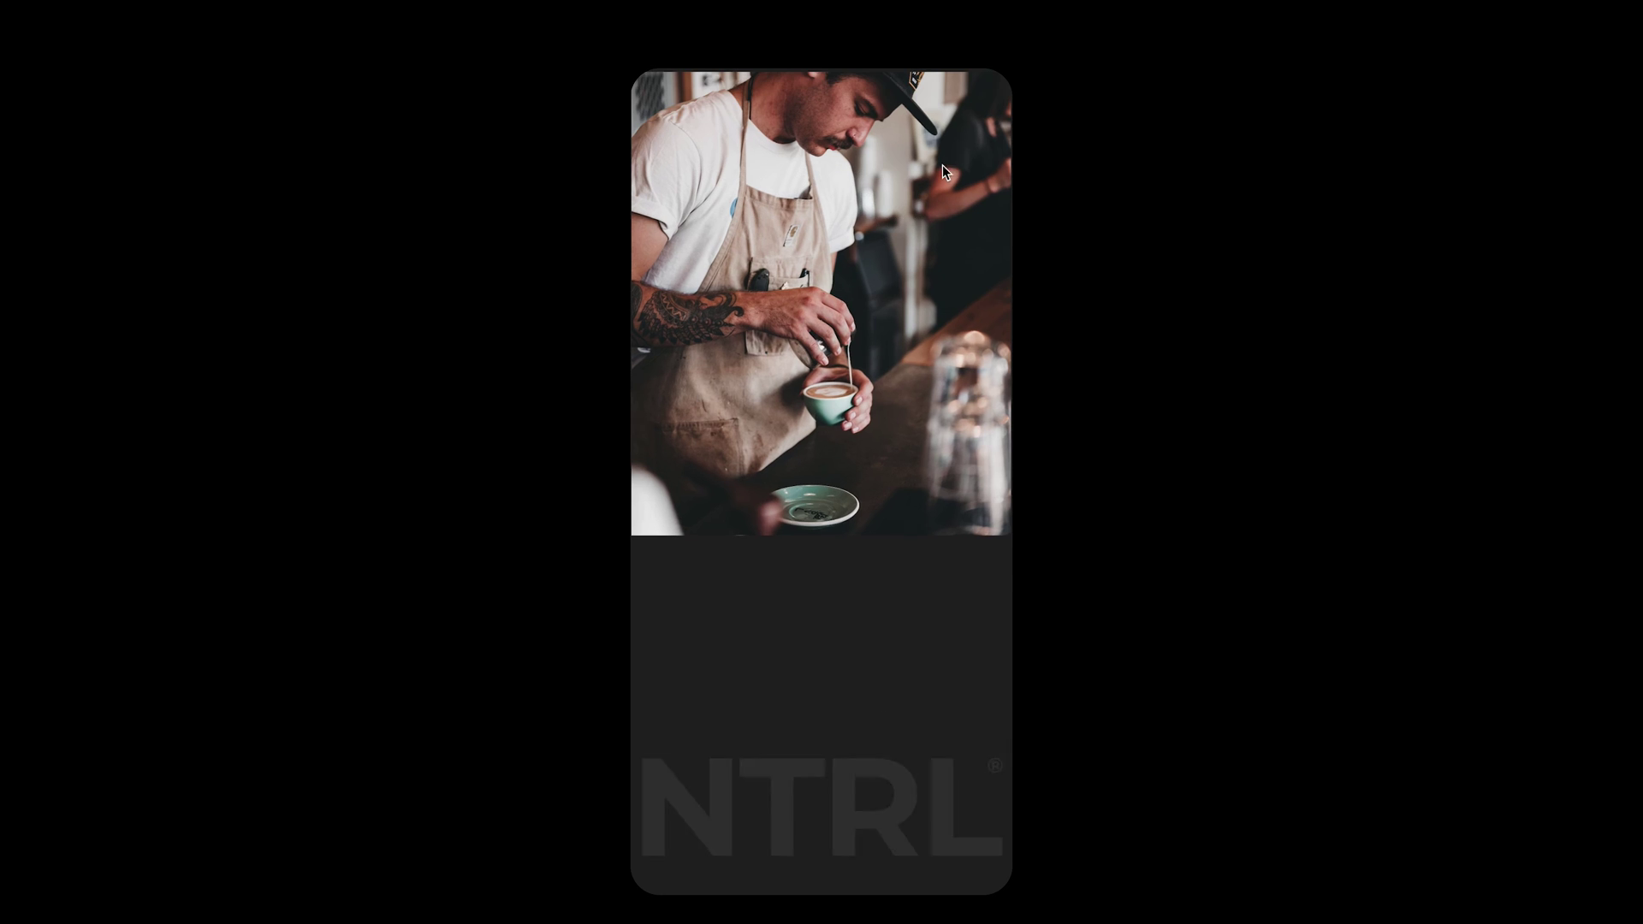
pyautogui.click(941, 220)
pyautogui.click(948, 138)
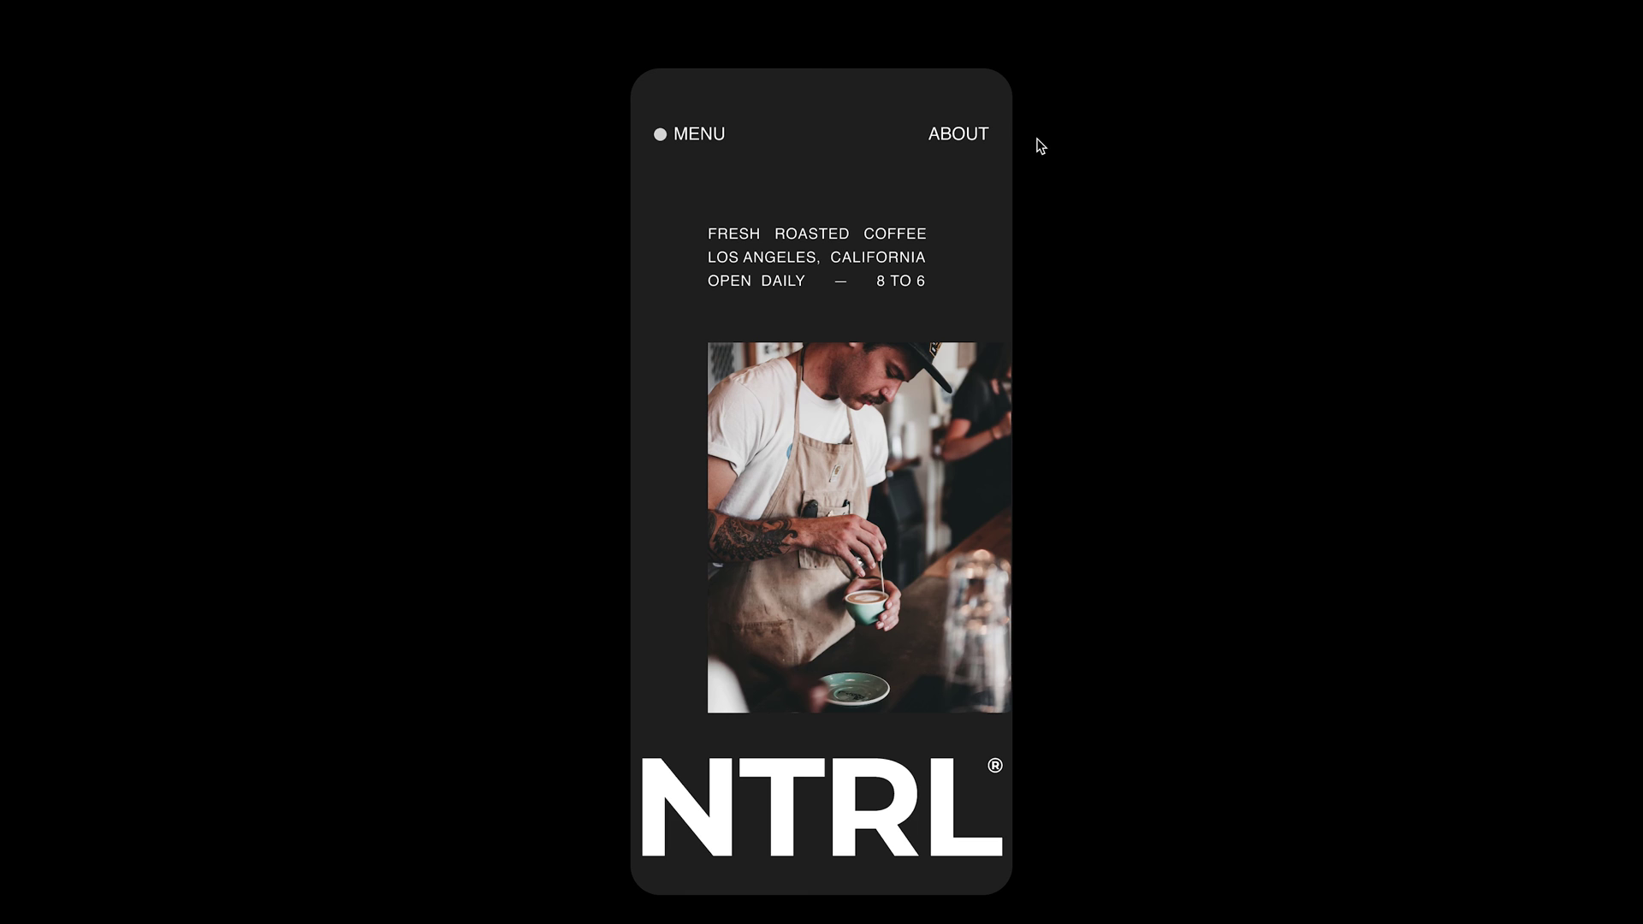
pyautogui.click(959, 141)
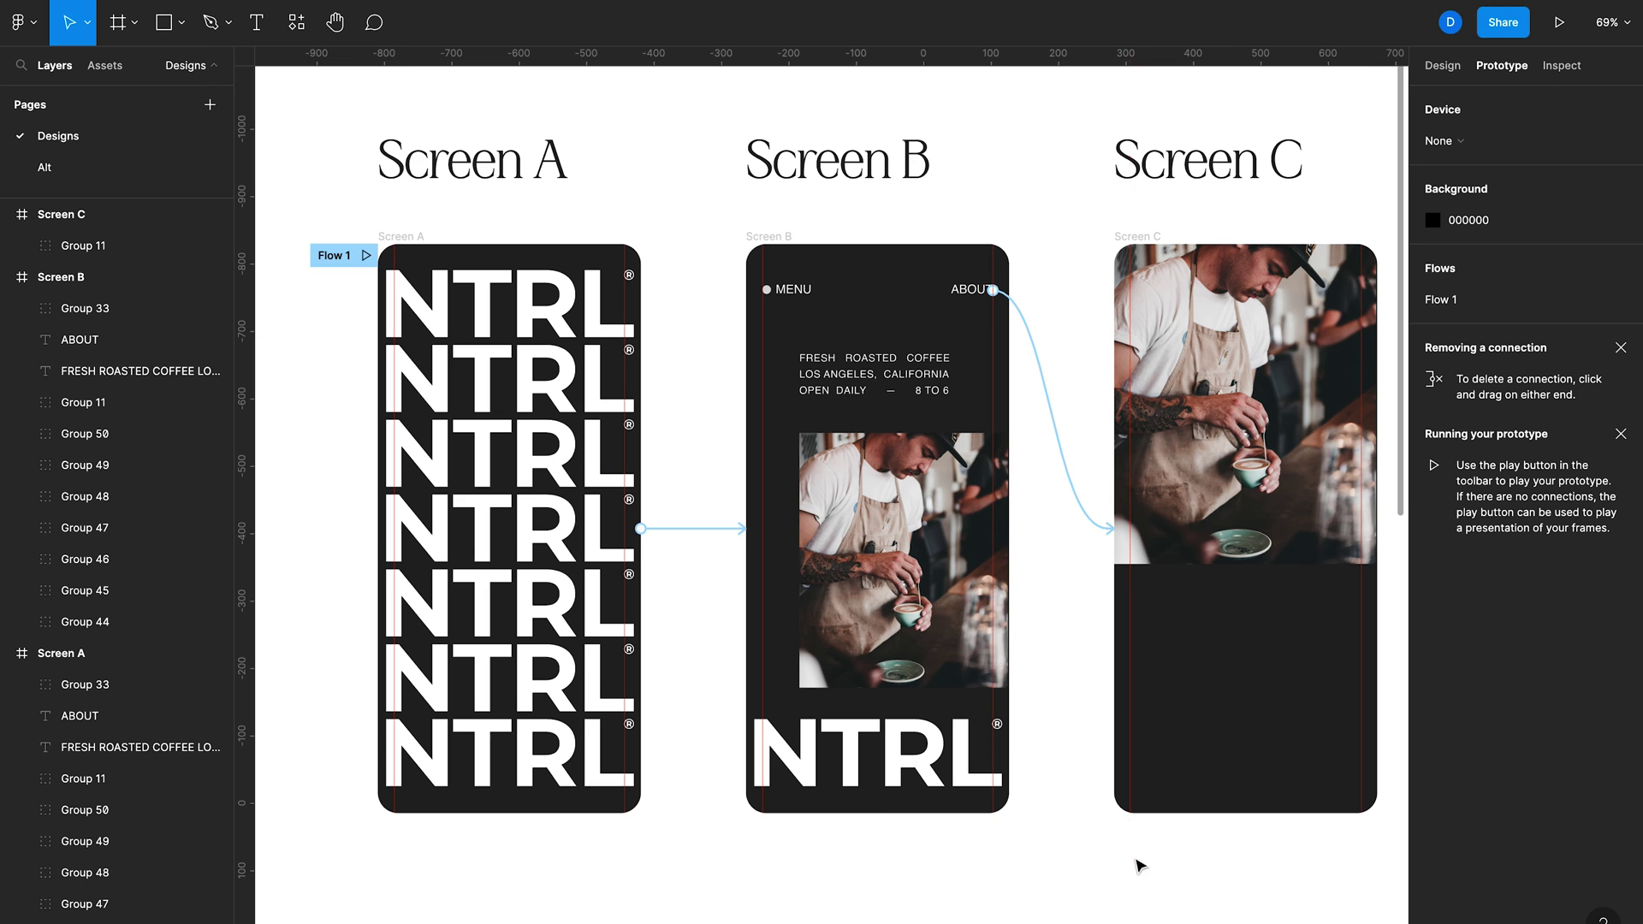
# - Copy the NTRL SERVES THE FRESHEST heading and the paragraph from the finished lower Screen C into the upper Screen C frame
pyautogui.scroll(-5, 1064, 684)
pyautogui.scroll(-10, 1065, 689)
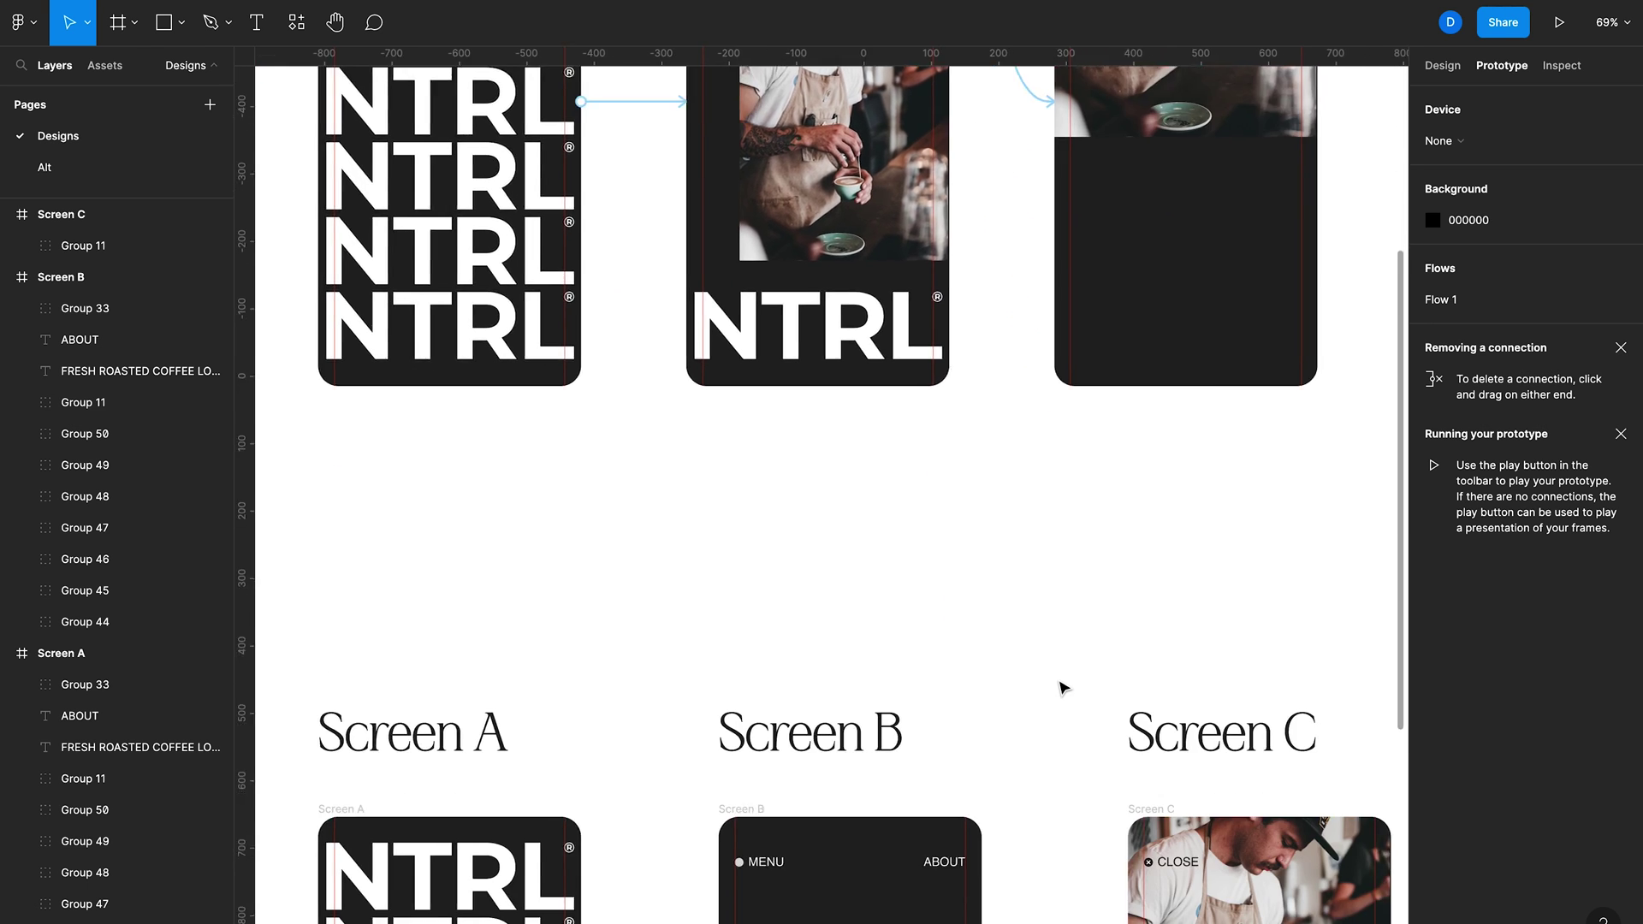
pyautogui.hscroll(3, 1061, 684)
pyautogui.moveTo(850, 550); pyautogui.dragTo(1232, 701)
pyautogui.scroll(15, 1230, 505)
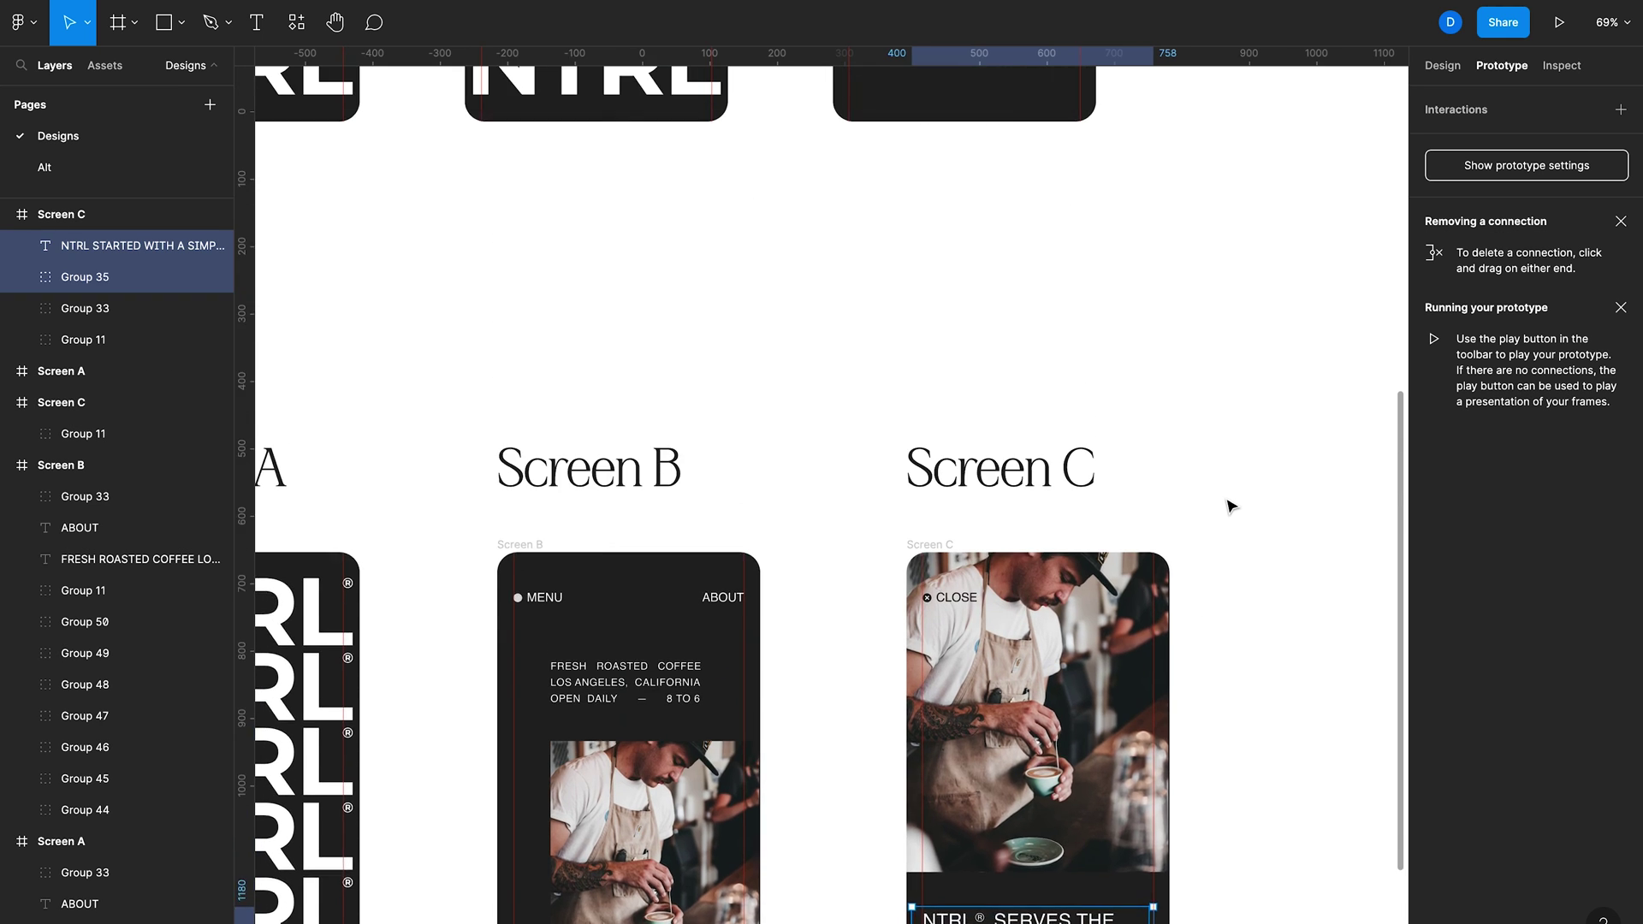
pyautogui.hscroll(-2, 1231, 506)
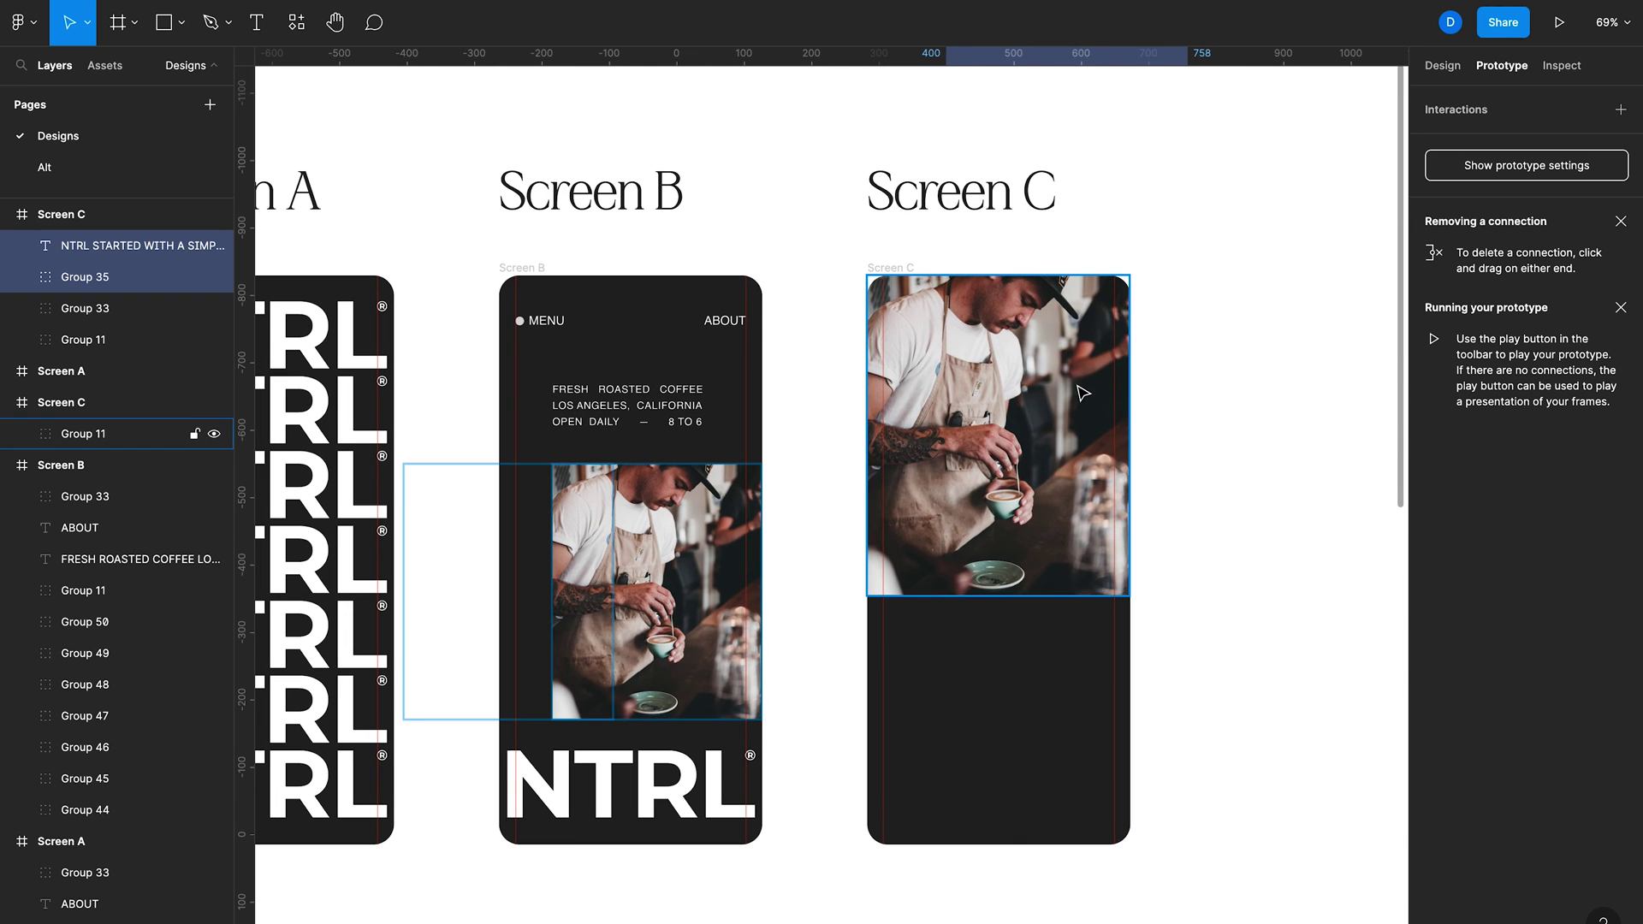
pyautogui.click(894, 283)
pyautogui.hotkey('ctrl', 'v')
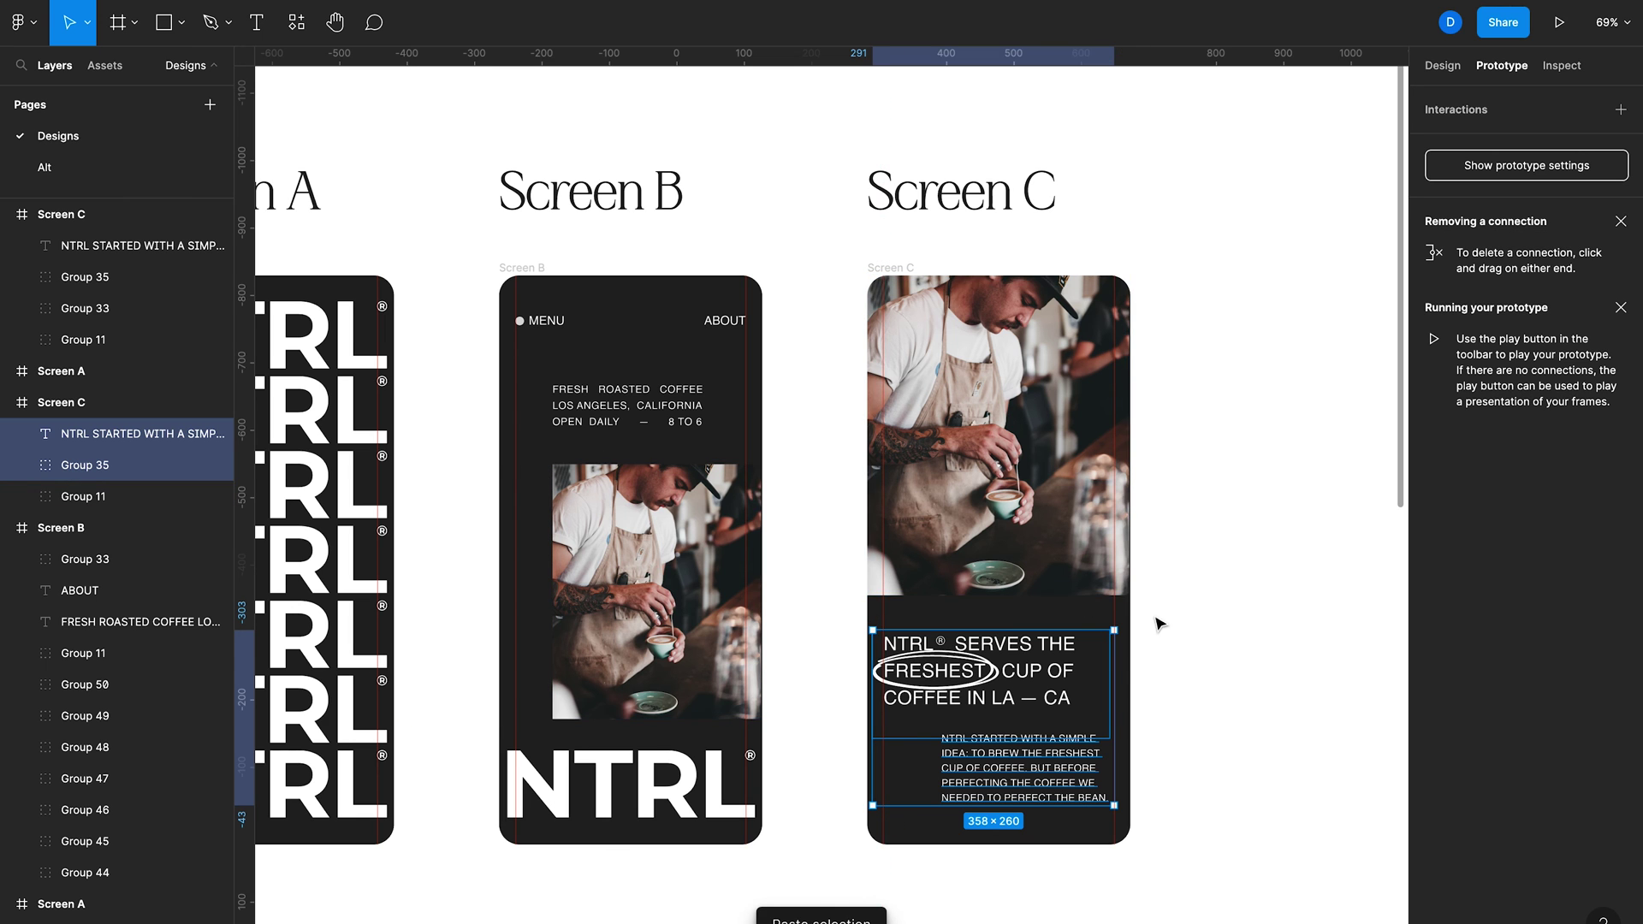
# - Paste the same heading group and paragraph into the Screen B frame and set their layer opacity to 0%
pyautogui.click(522, 267)
pyautogui.hotkey('ctrl', 'v')
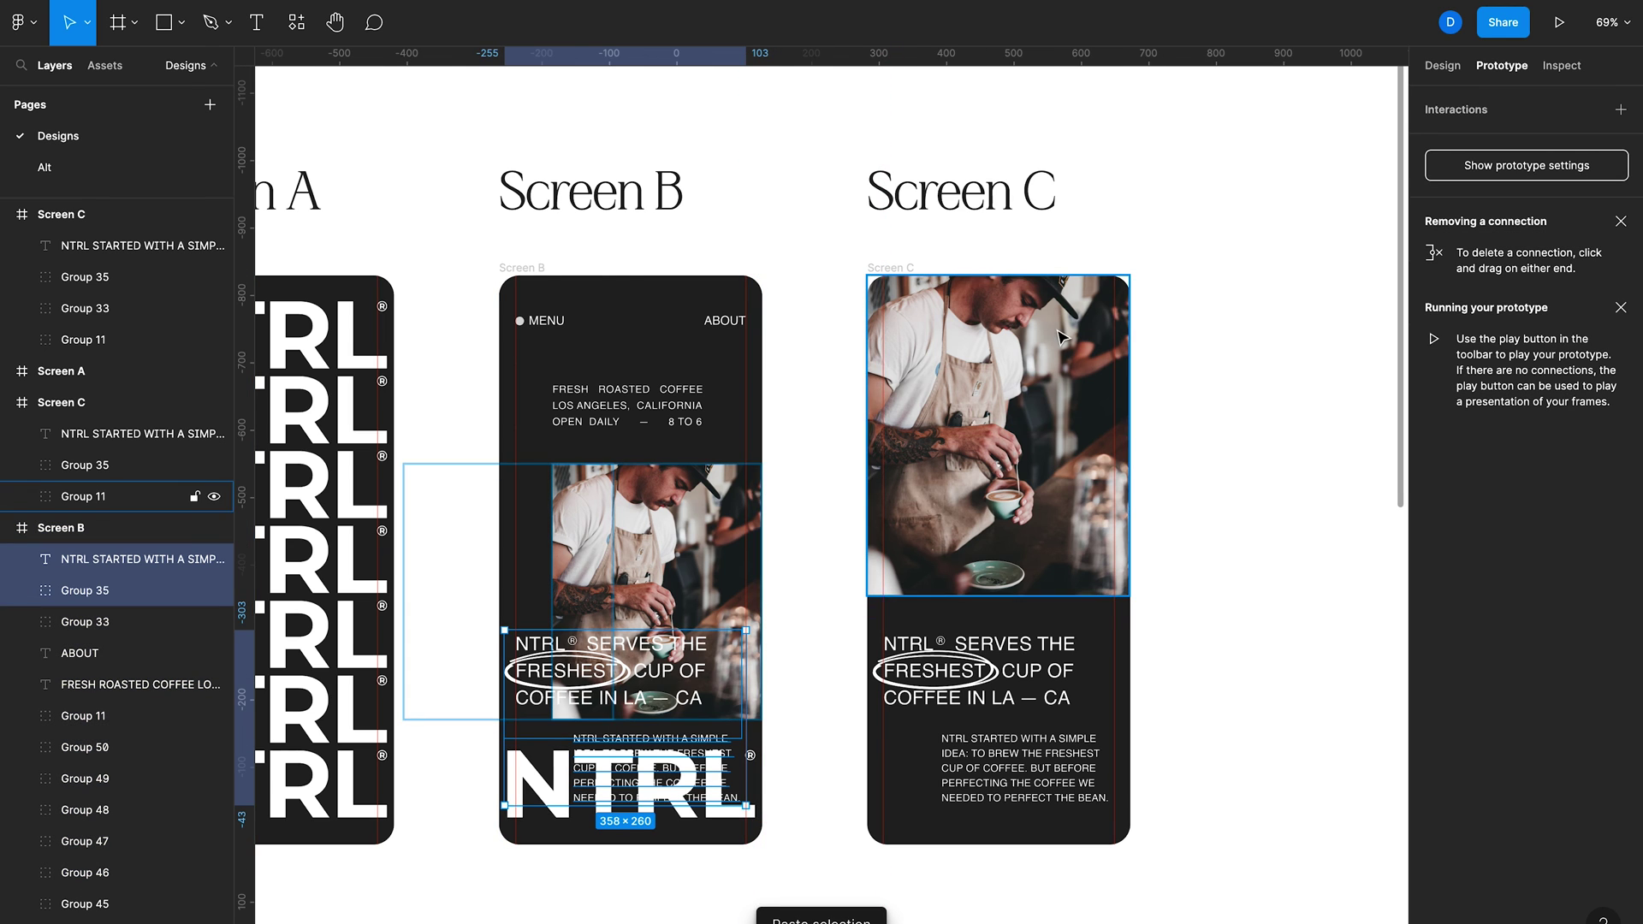
pyautogui.click(1442, 65)
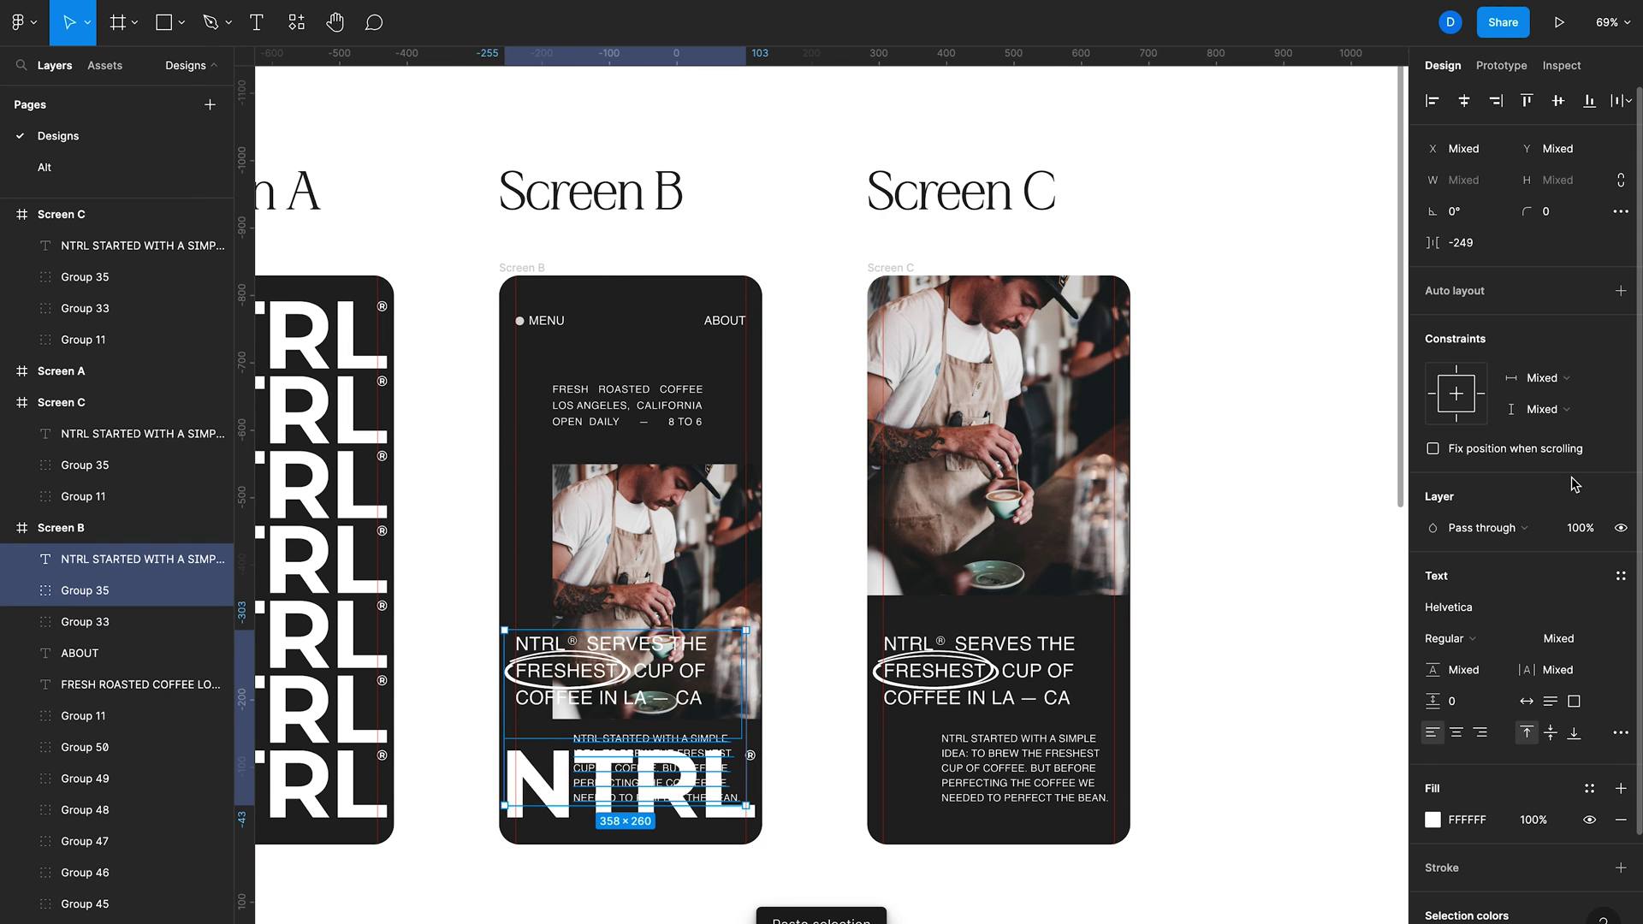
pyautogui.click(1579, 527)
pyautogui.write('0')
pyautogui.press('Return')
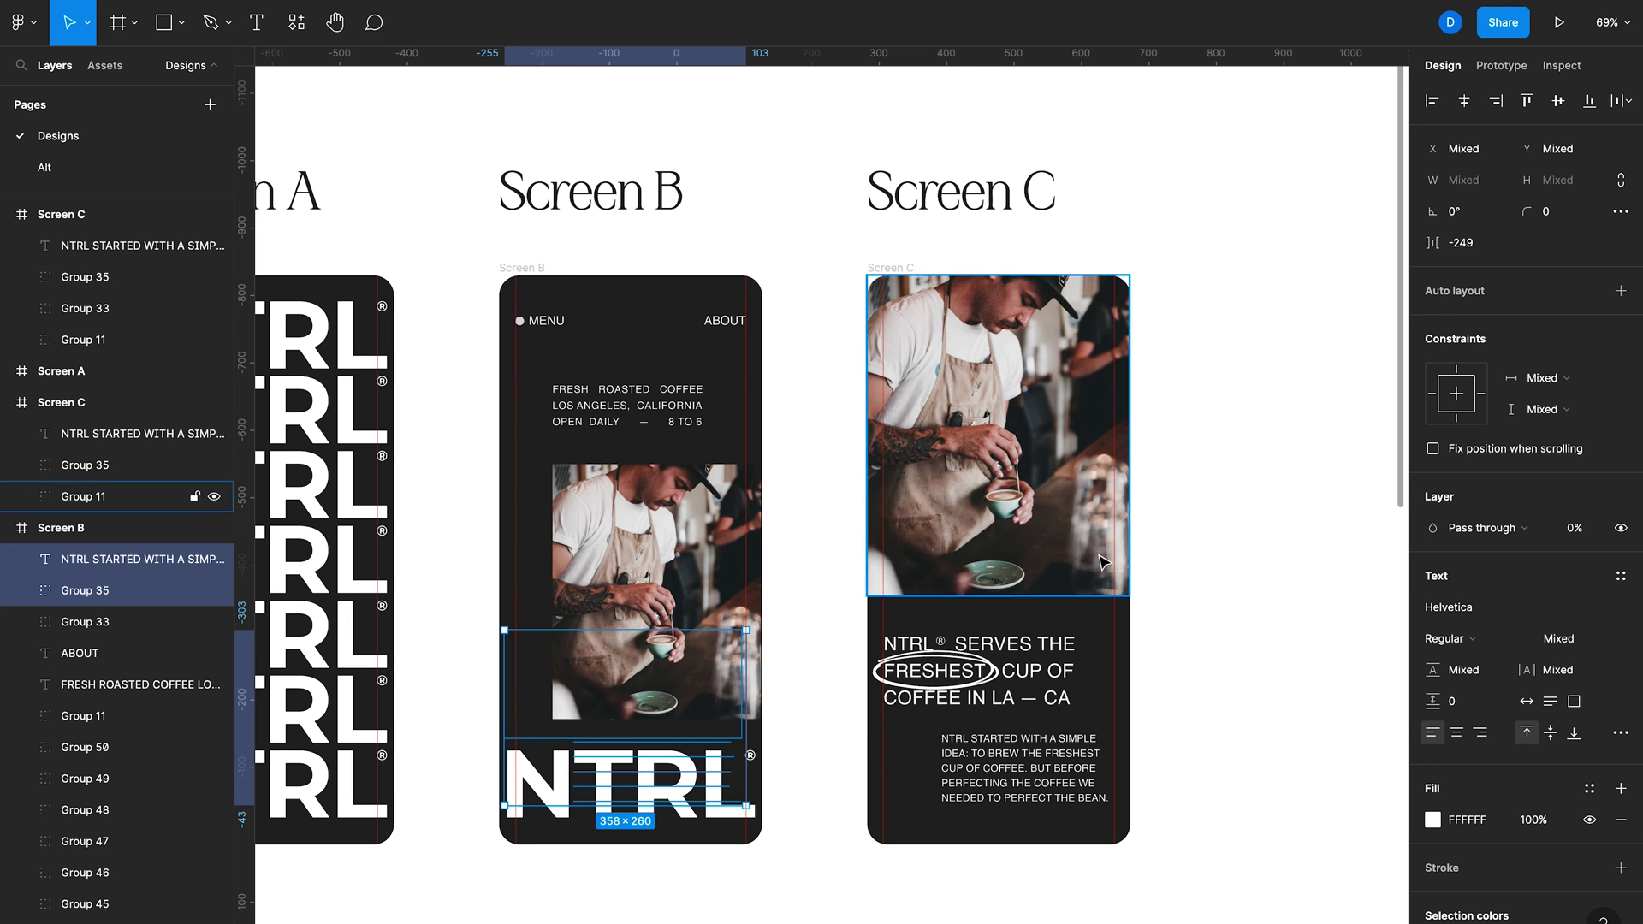
# - Copy the CLOSE group from the finished lower Screen C into the upper Screen C frame
pyautogui.scroll(-4, 1175, 700)
pyautogui.scroll(-6, 1174, 700)
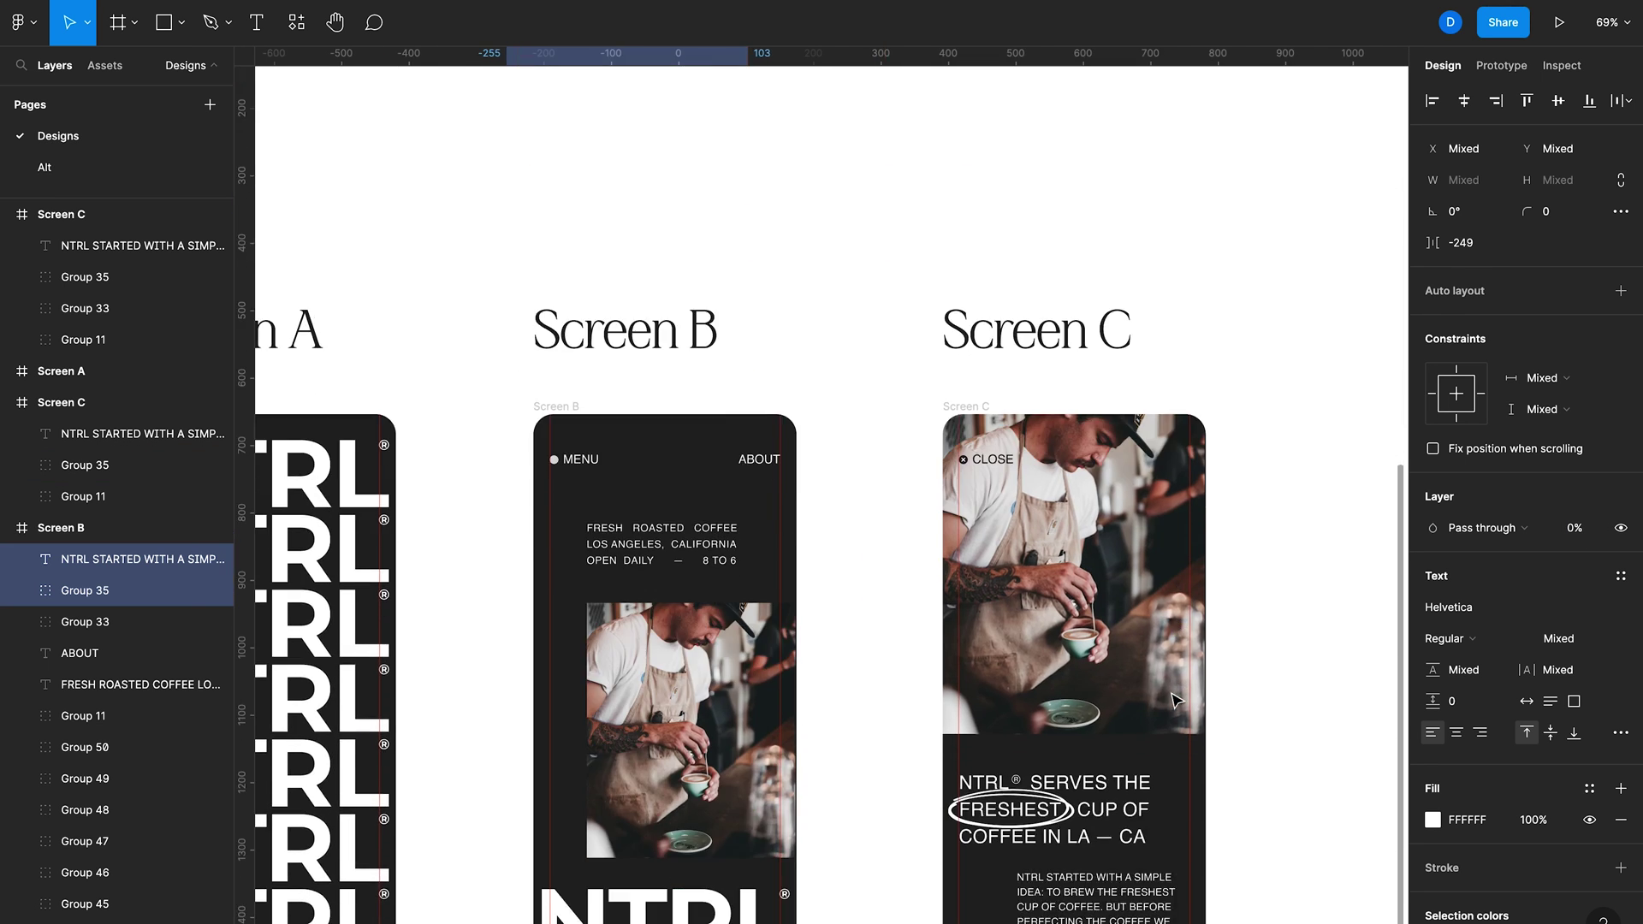
pyautogui.click(998, 469)
pyautogui.scroll(-4, 1136, 340)
pyautogui.scroll(1, 1138, 339)
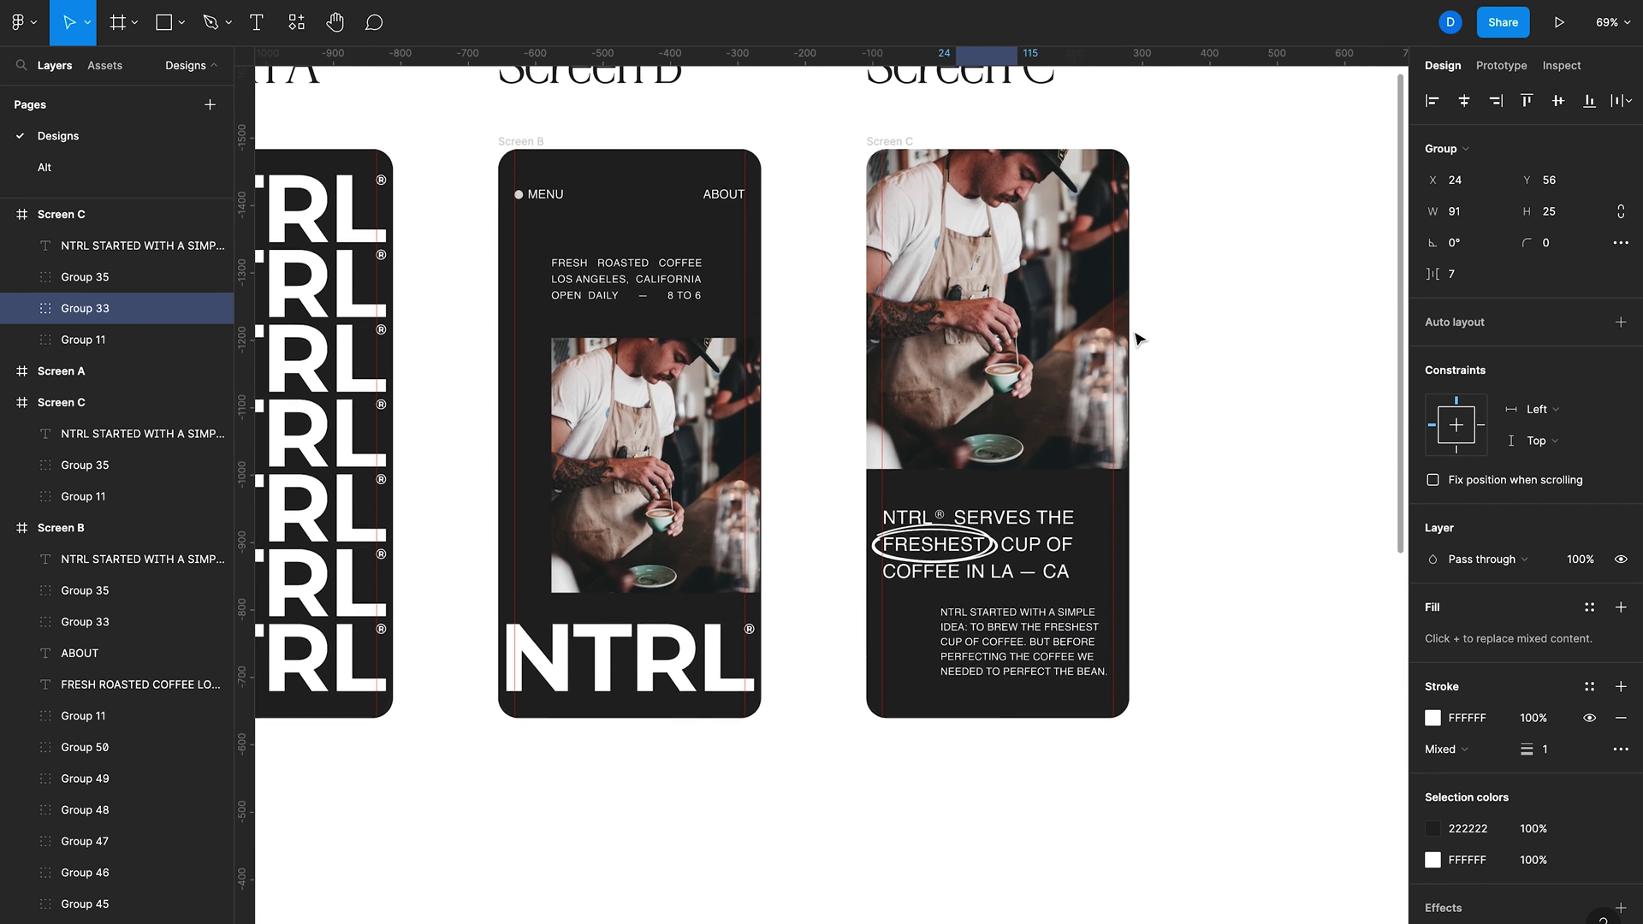
pyautogui.scroll(1, 1138, 340)
pyautogui.click(908, 251)
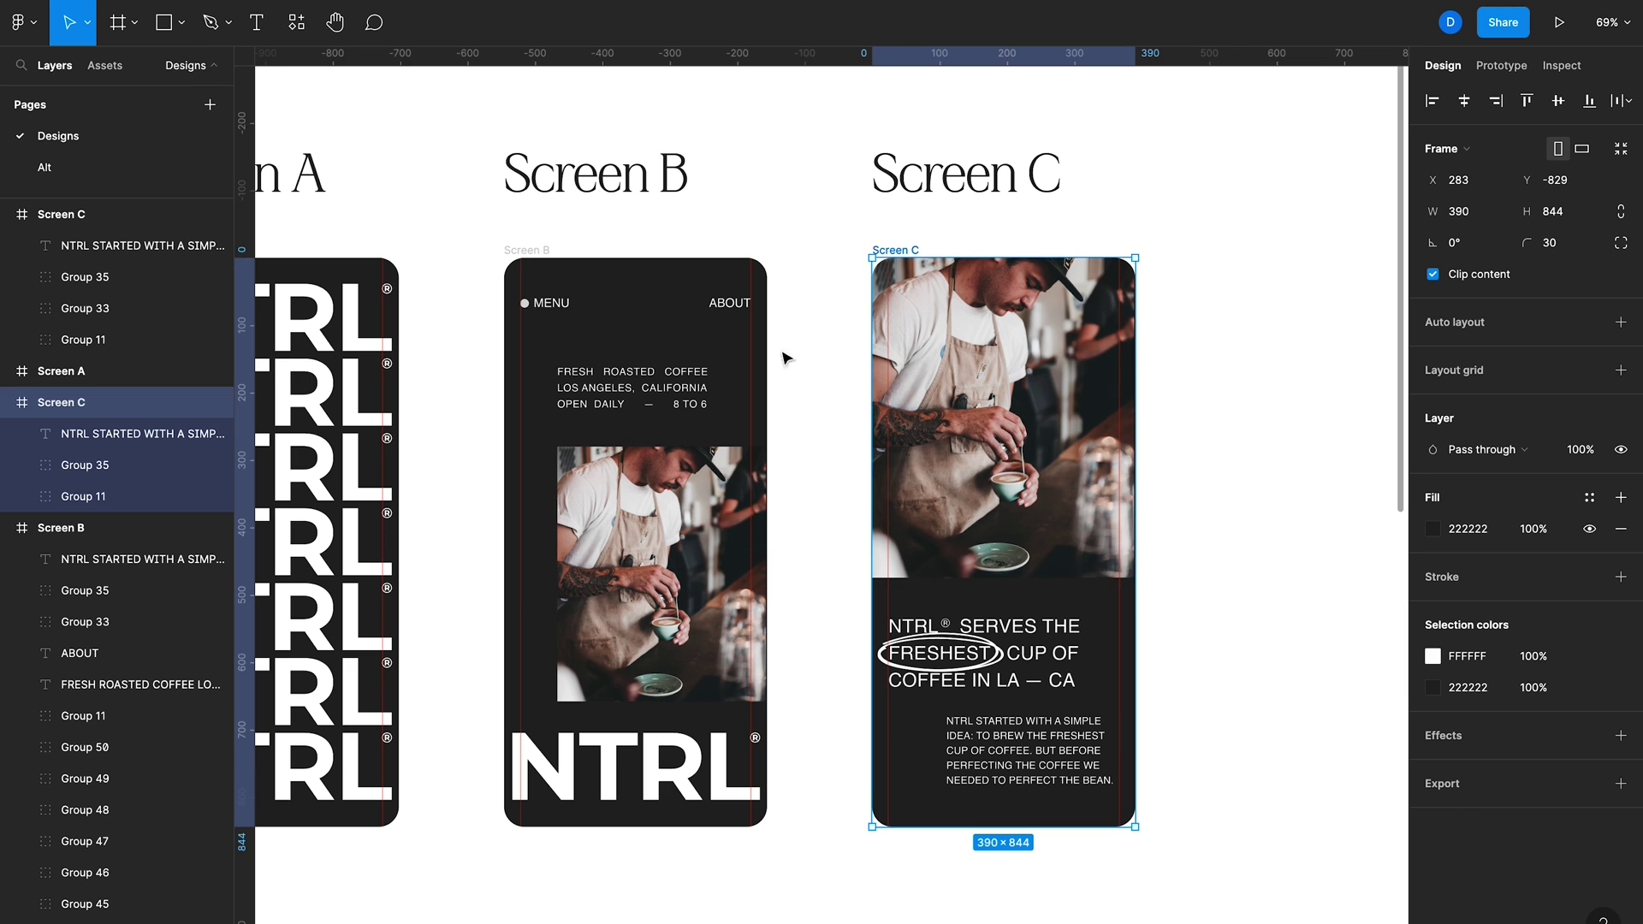
pyautogui.hotkey('ctrl', 'v')
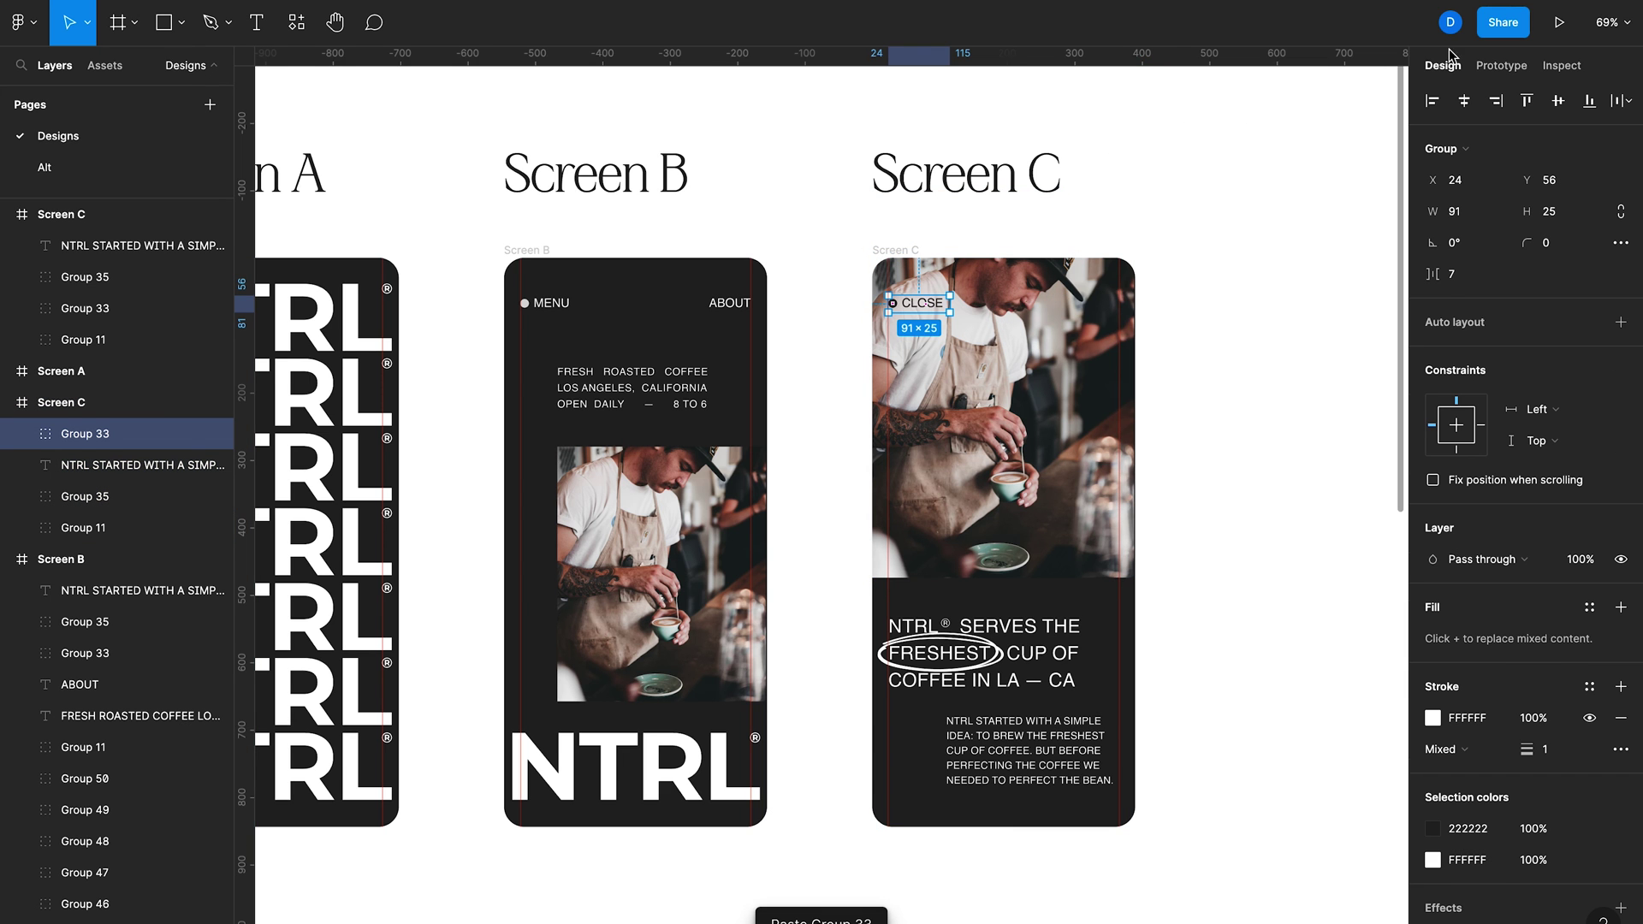
# - Link the CLOSE group on Screen C back to Screen B with an On click, Smart animate interaction of 500 ms
pyautogui.click(1502, 66)
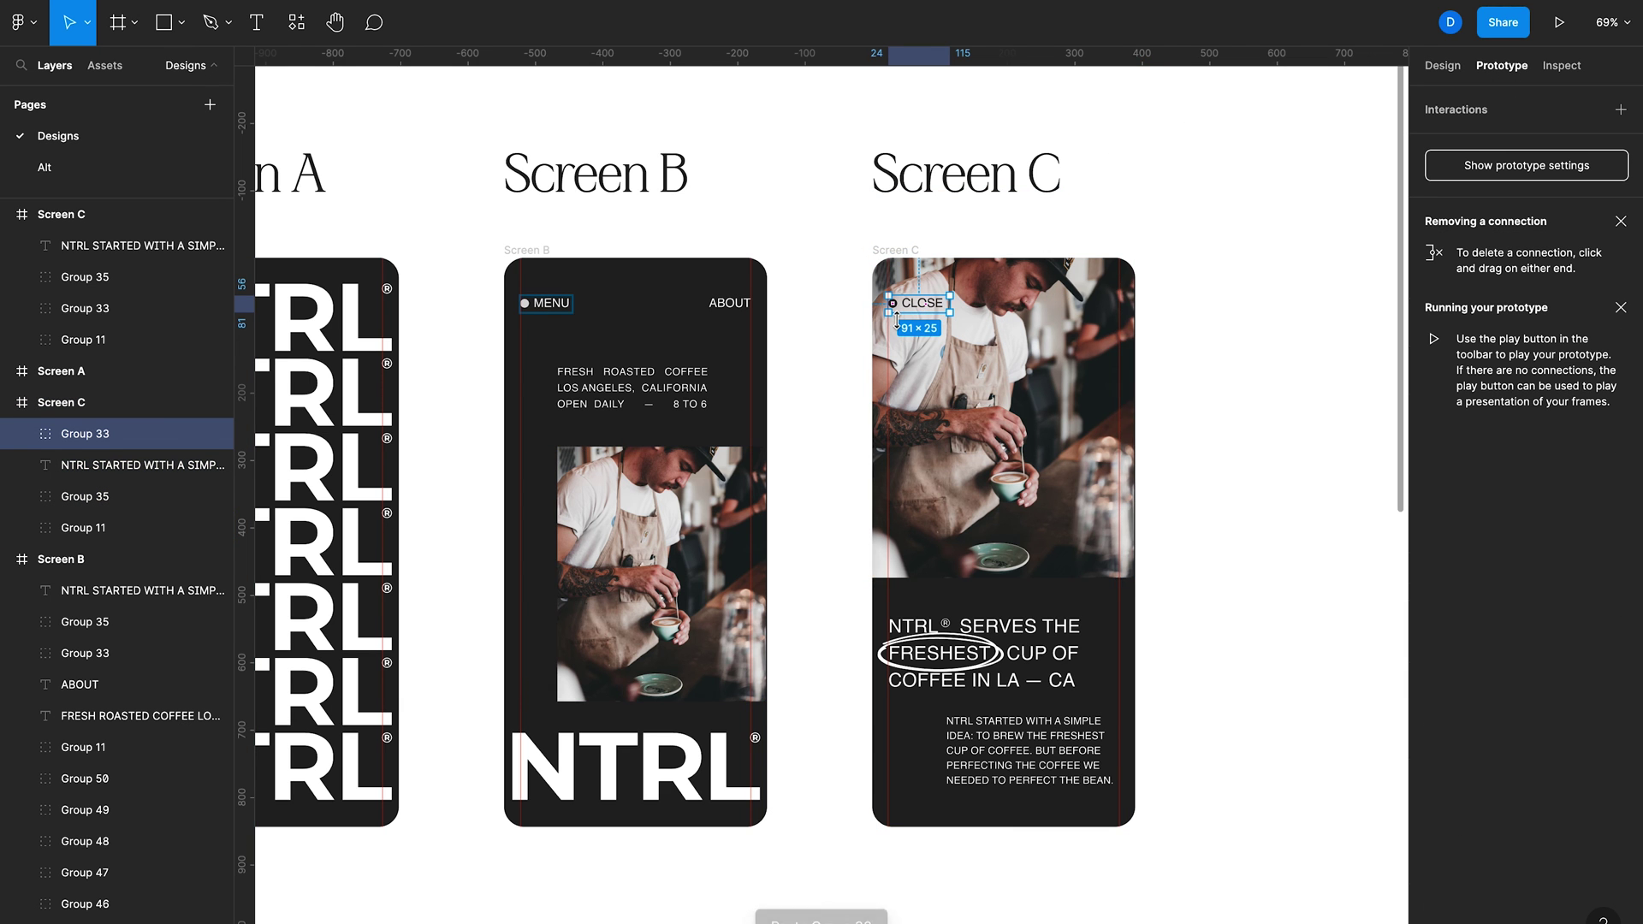
pyautogui.moveTo(952, 306); pyautogui.dragTo(752, 440)
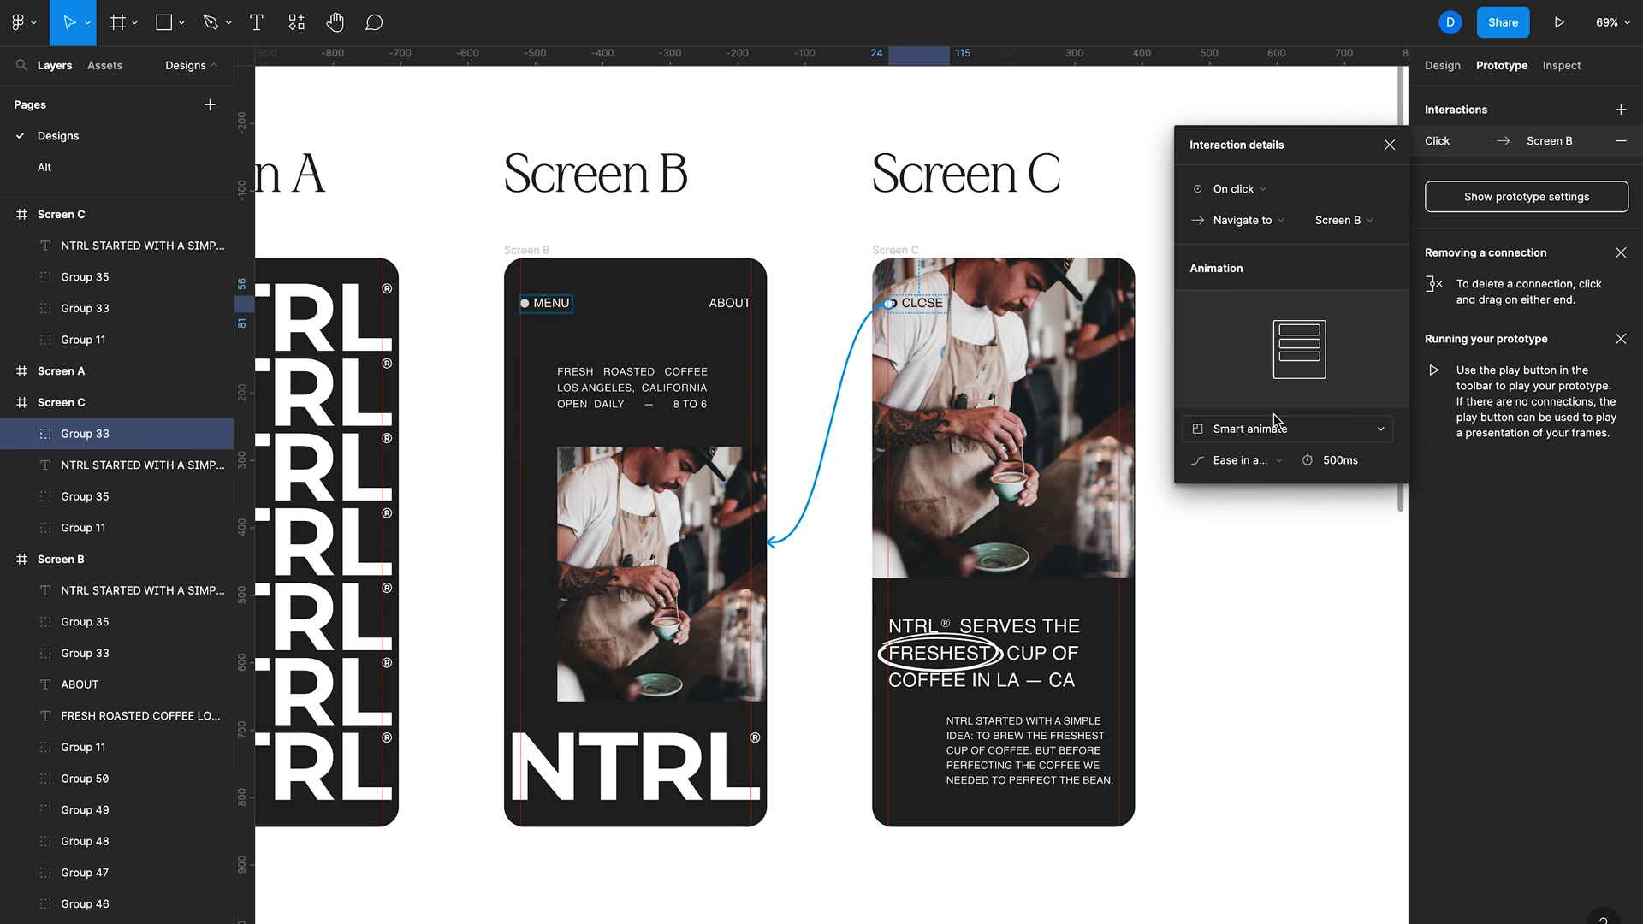
pyautogui.click(1230, 592)
# - Play Flow 1 again and test switching between Screen B and Screen C repeatedly with ABOUT and CLOSE
pyautogui.hscroll(-5, 1197, 568)
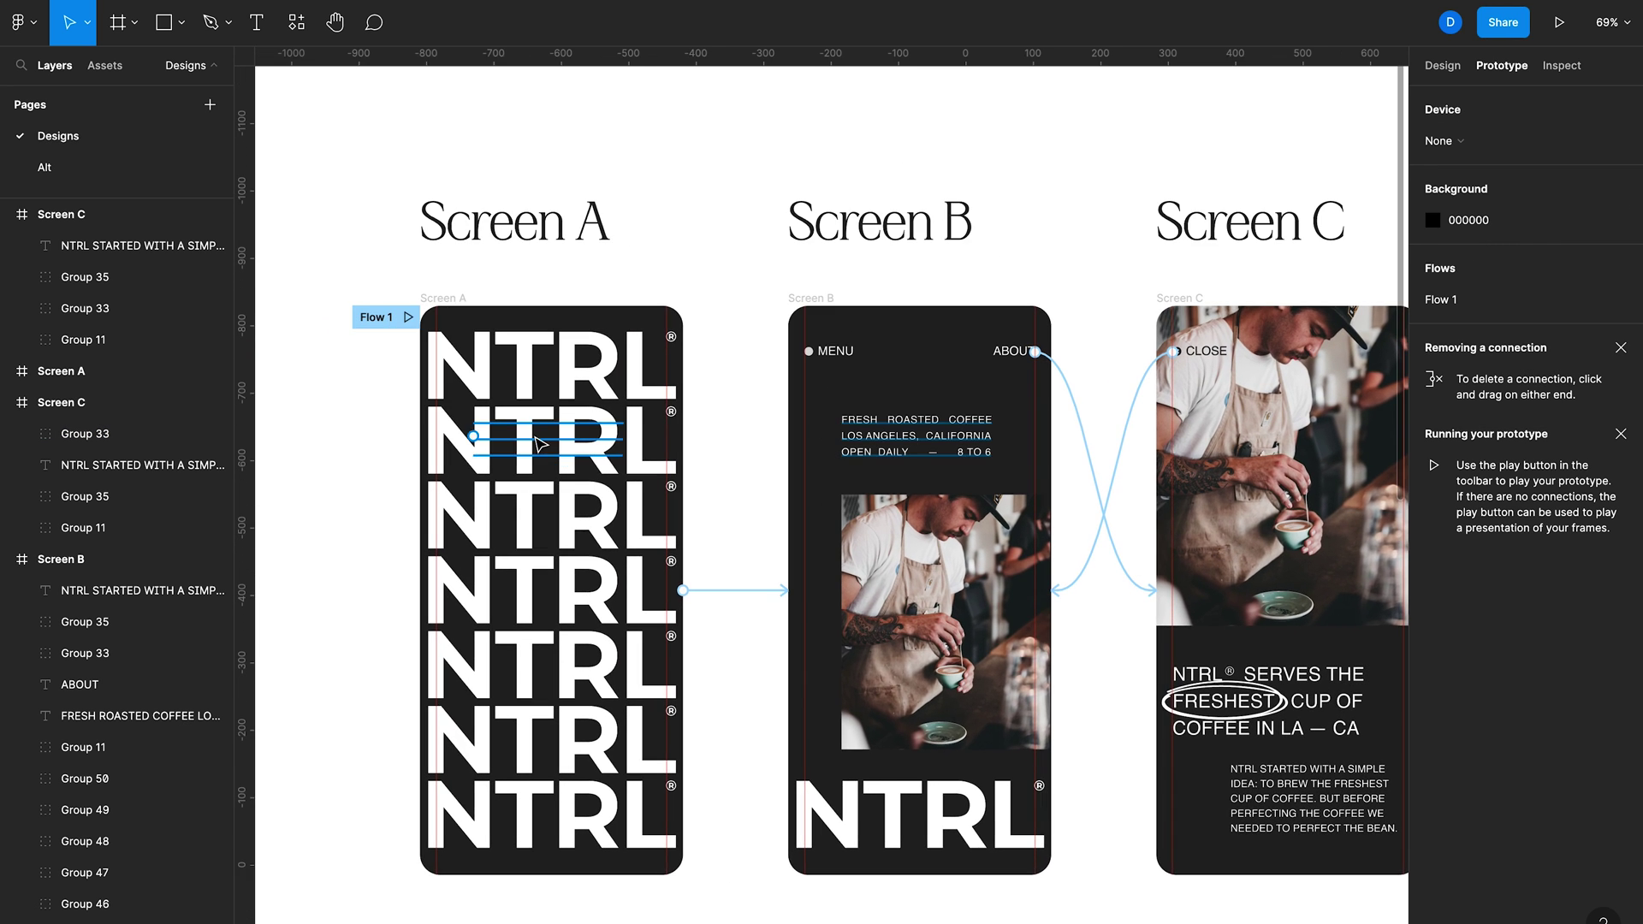
pyautogui.click(408, 317)
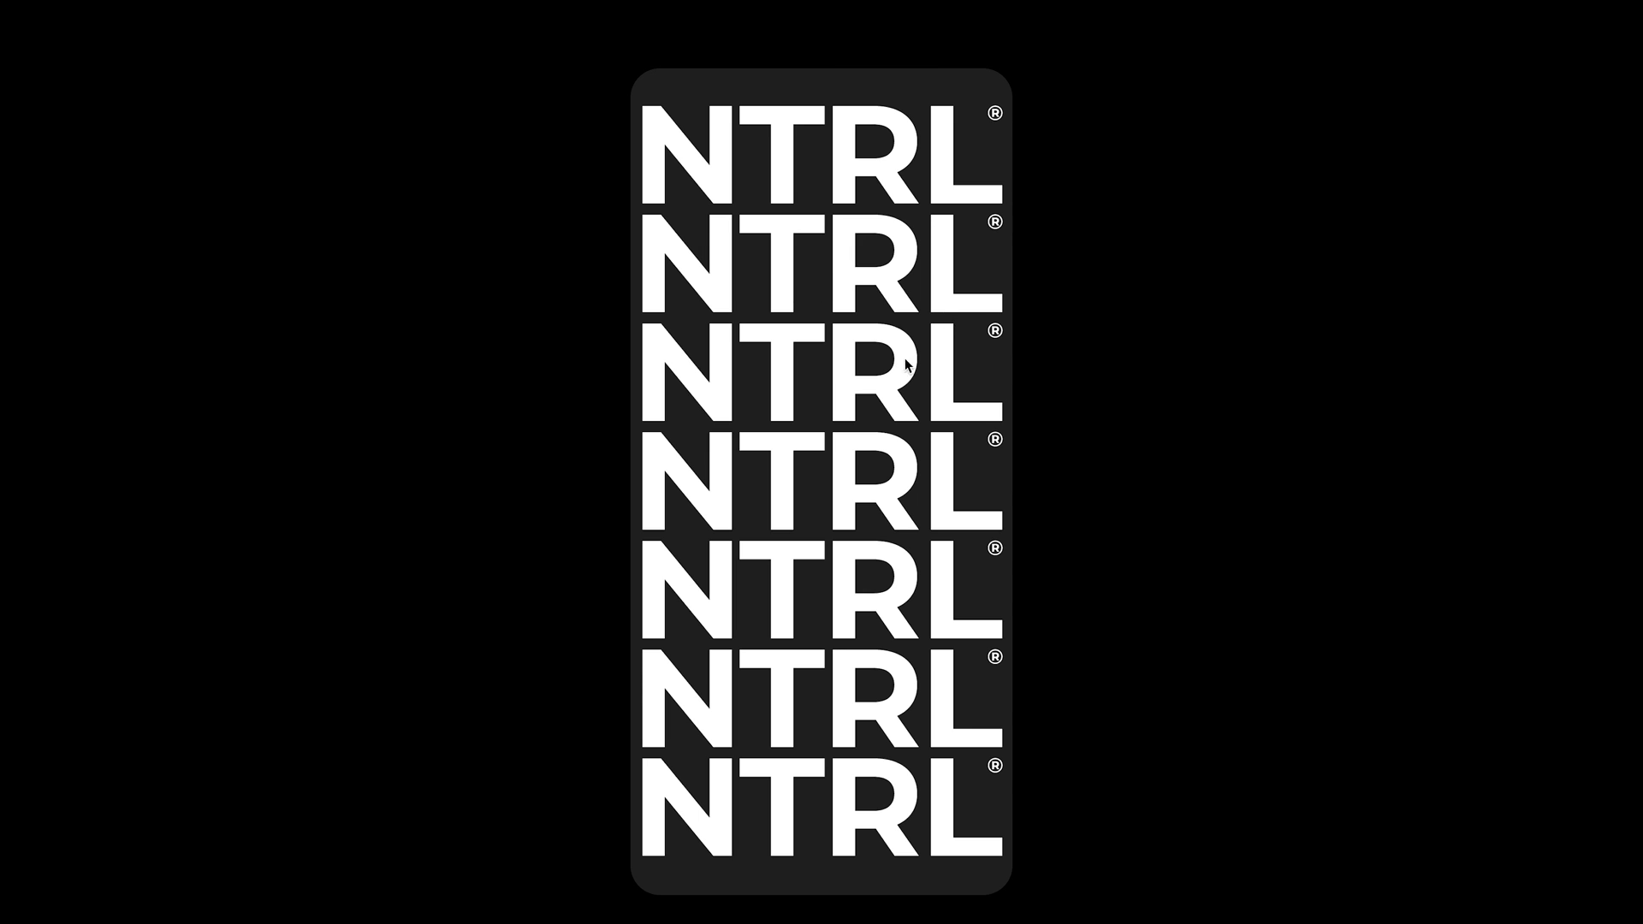
pyautogui.click(834, 393)
pyautogui.click(958, 135)
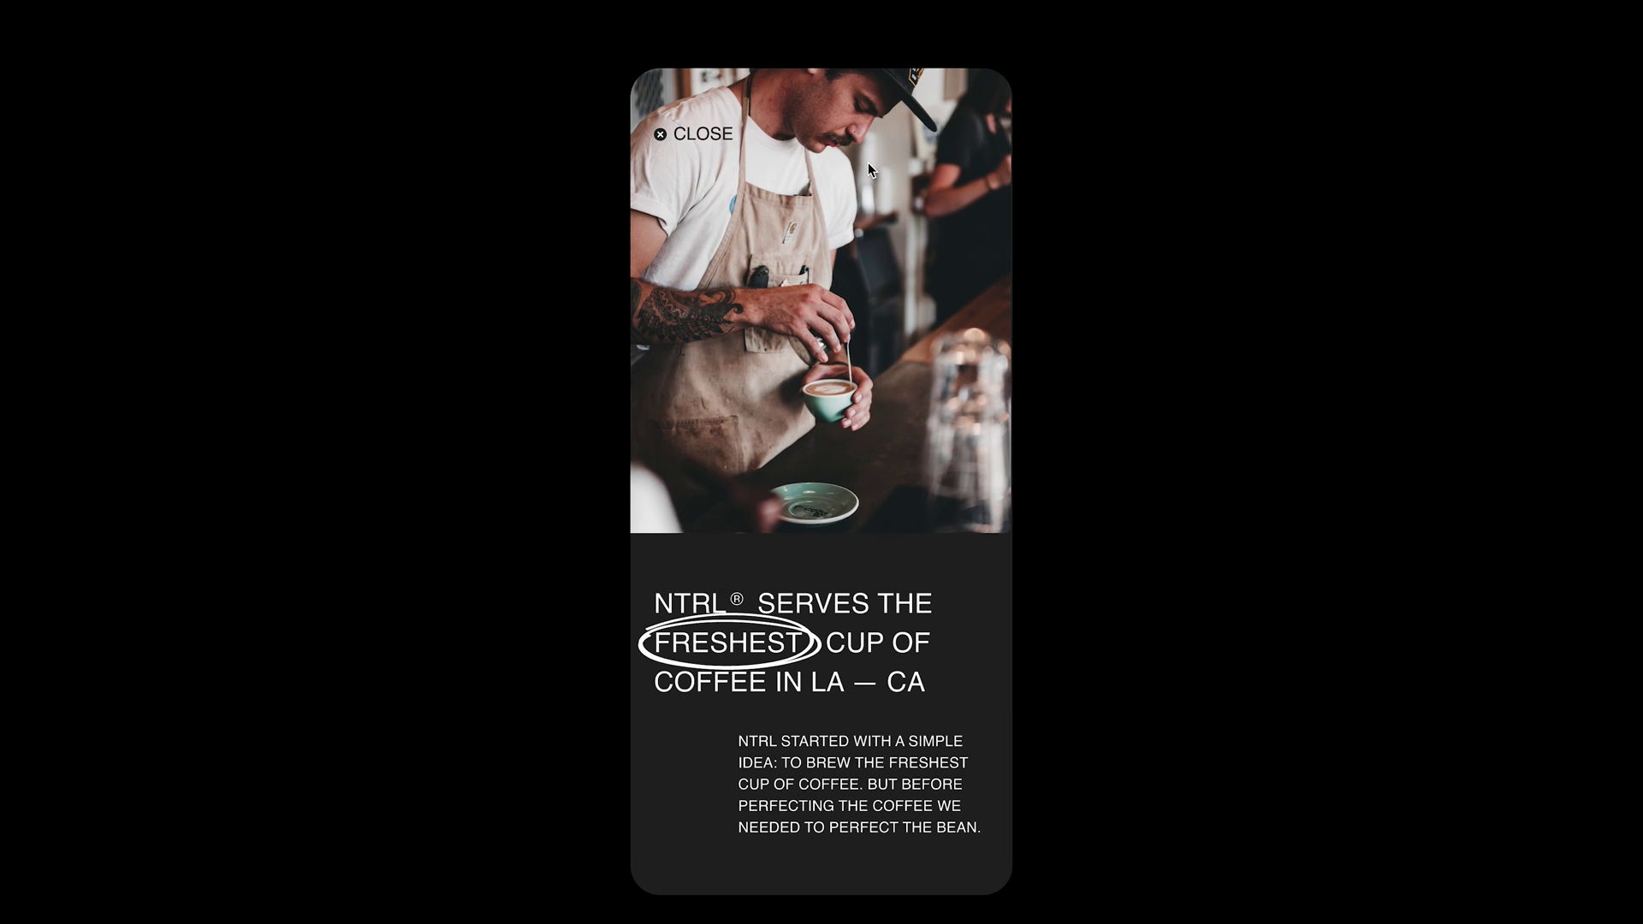
pyautogui.click(685, 134)
pyautogui.click(975, 134)
pyautogui.click(707, 135)
pyautogui.click(962, 135)
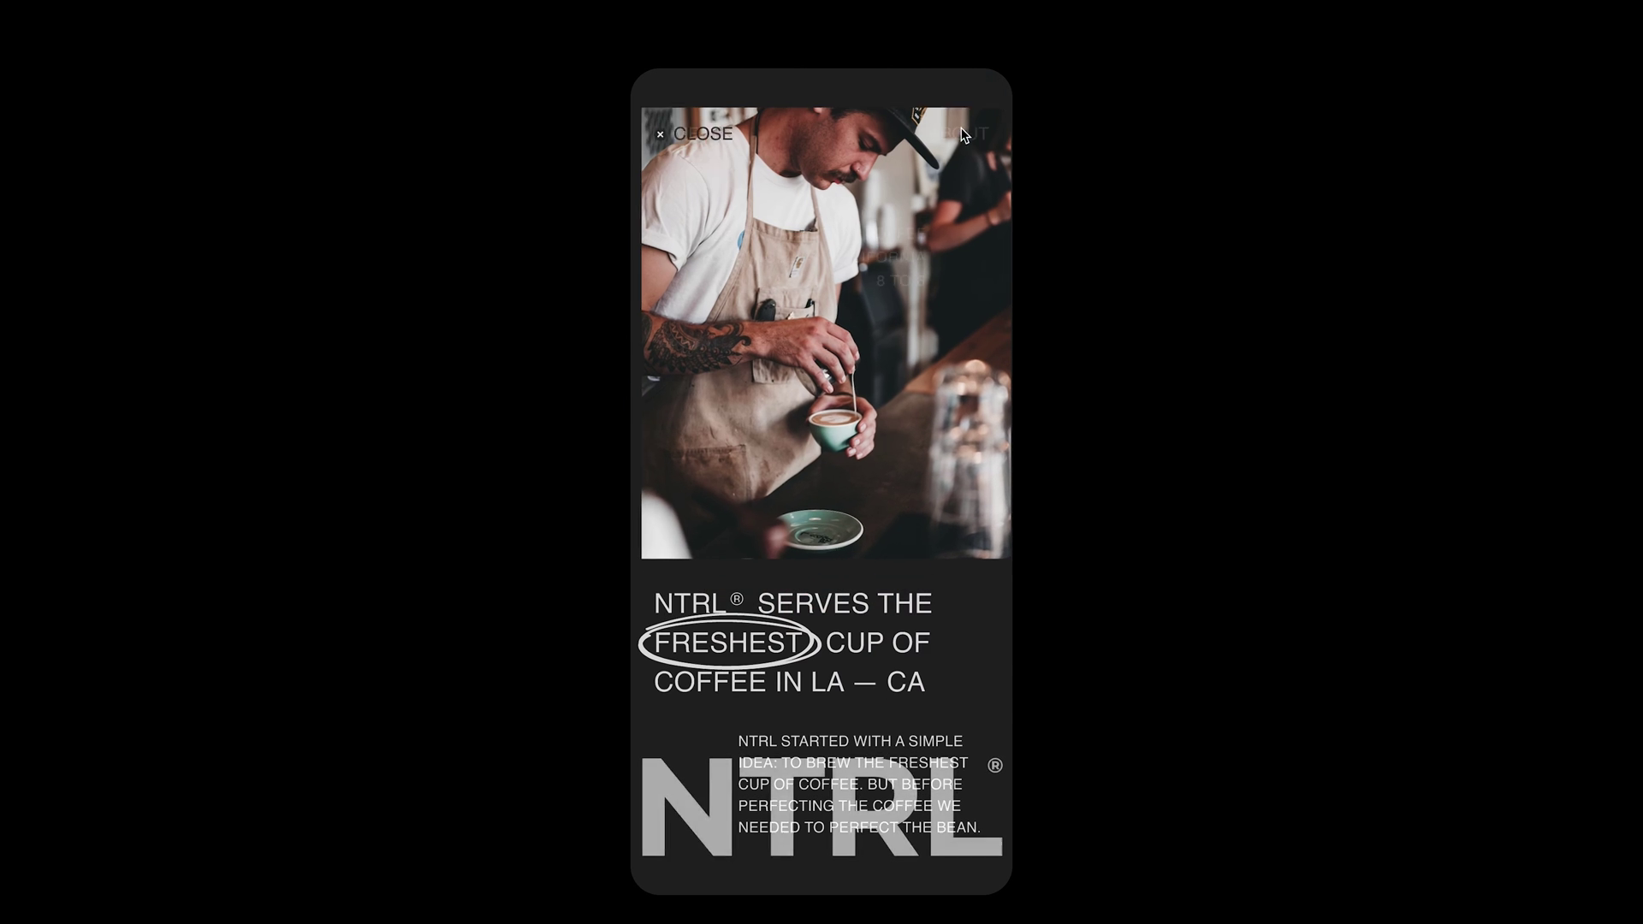
pyautogui.click(708, 137)
pyautogui.click(960, 137)
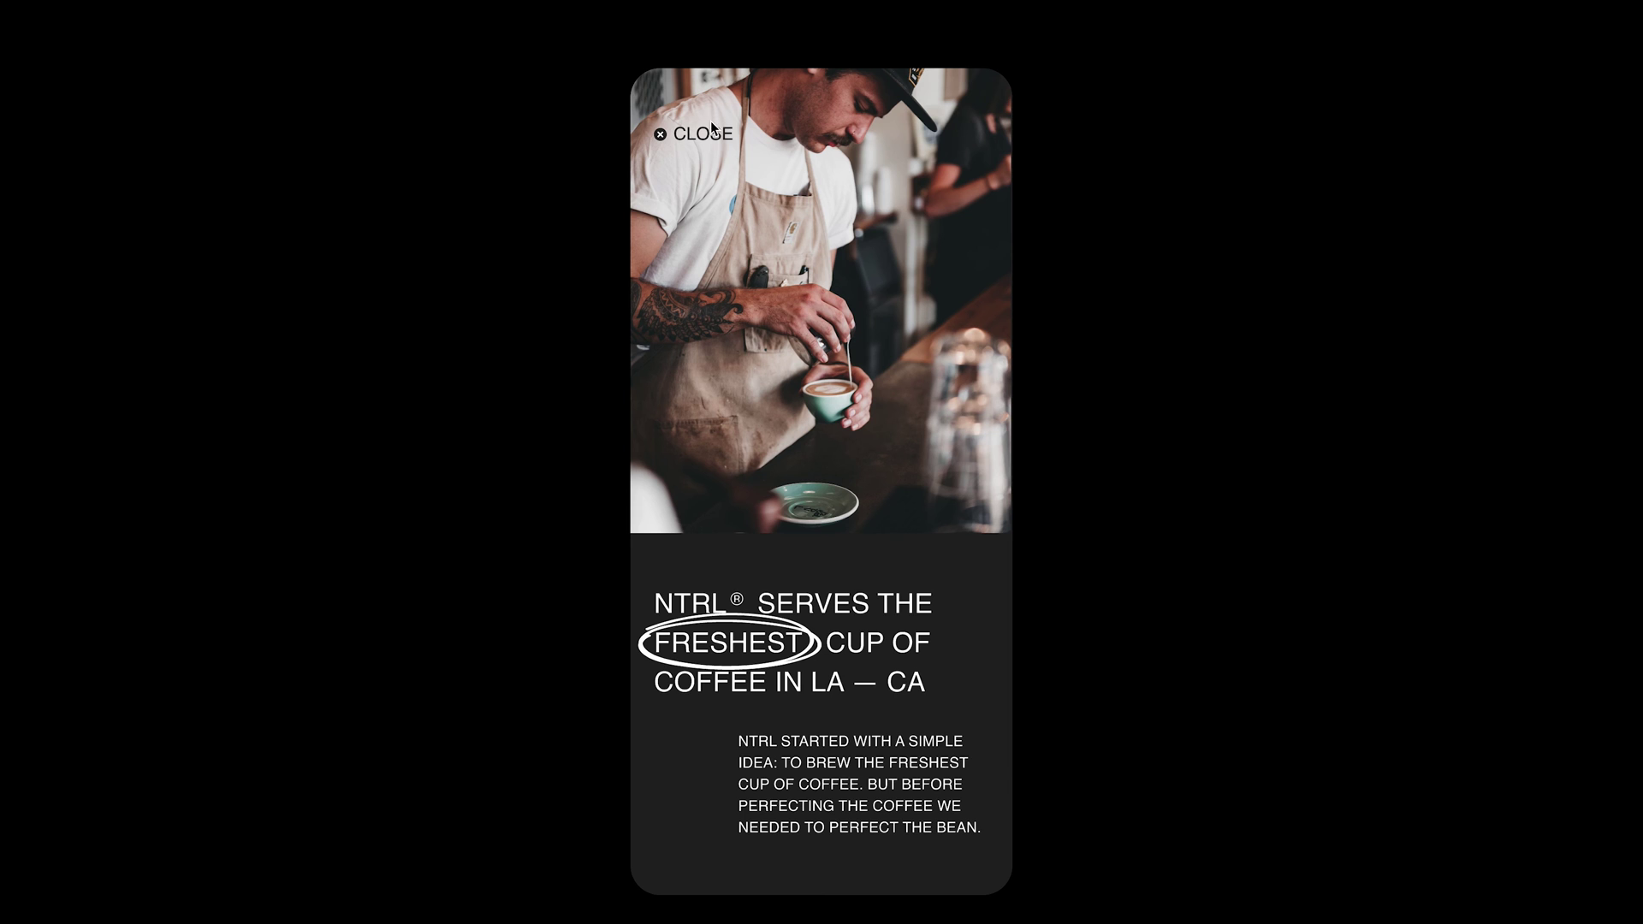
pyautogui.click(710, 133)
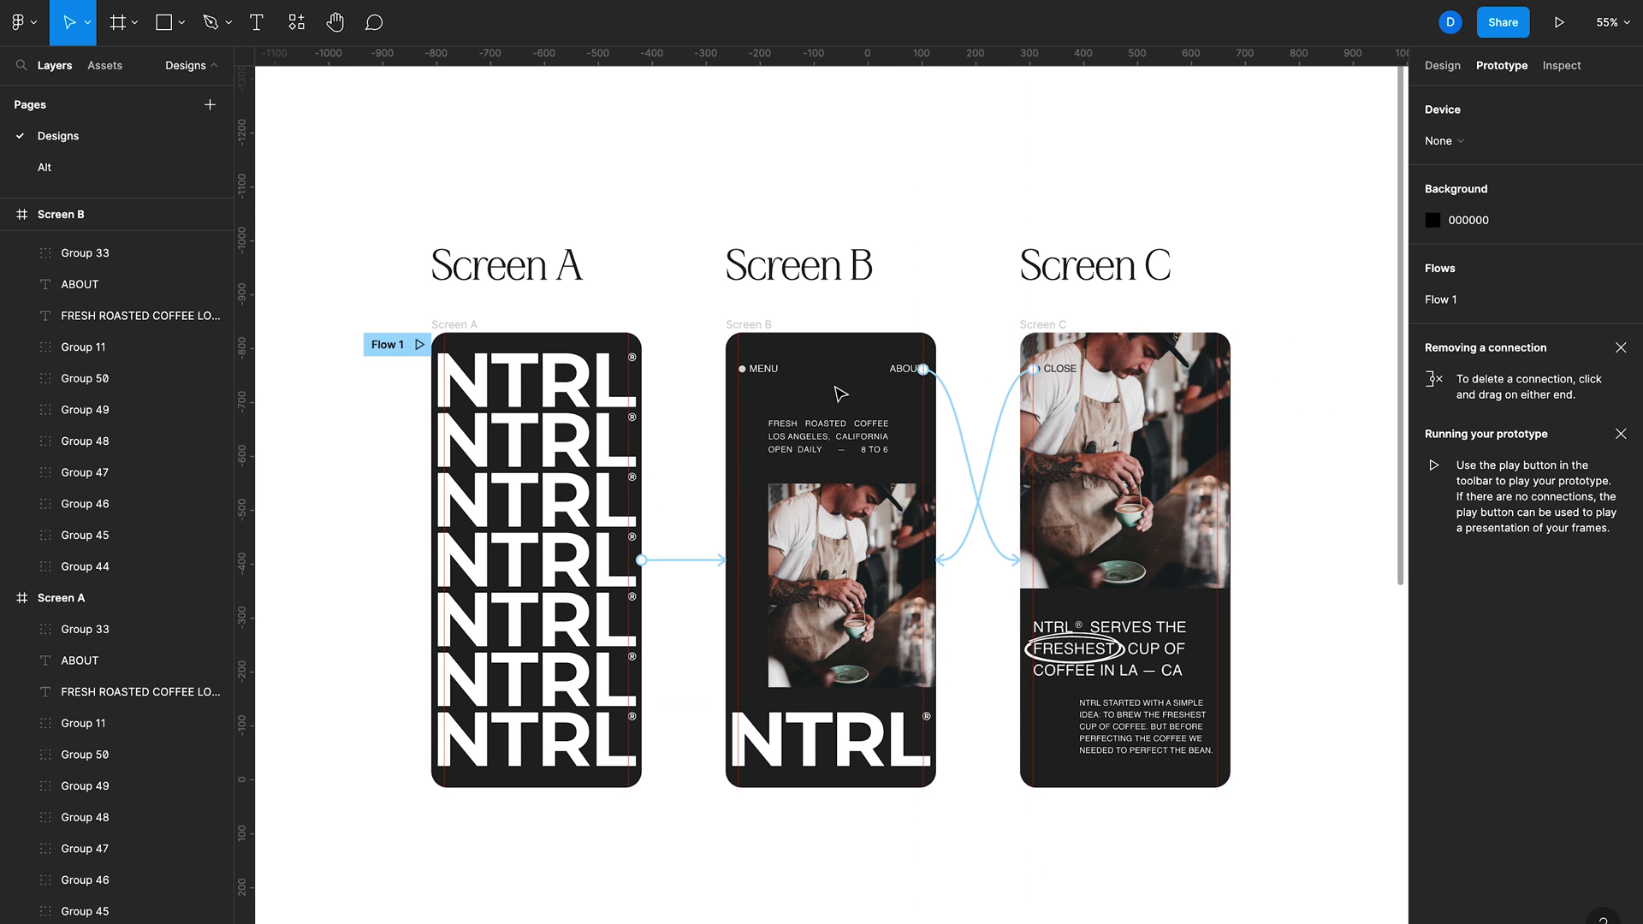
# - Change the trigger of the Screen A to Screen B connection to After delay
pyautogui.click(700, 562)
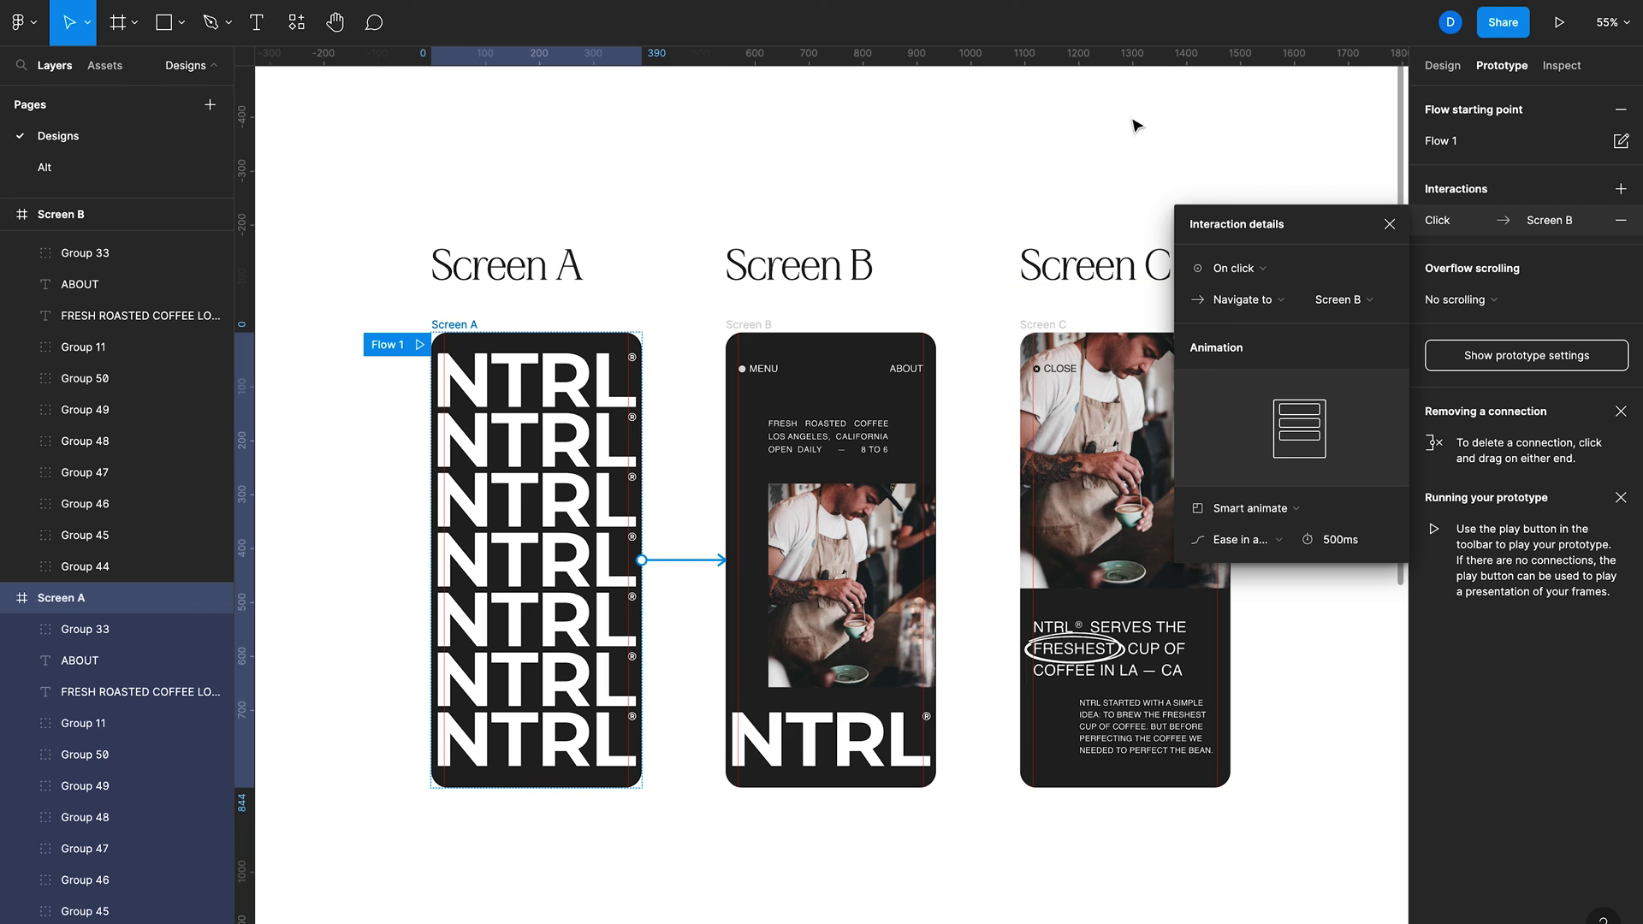
pyautogui.click(1254, 270)
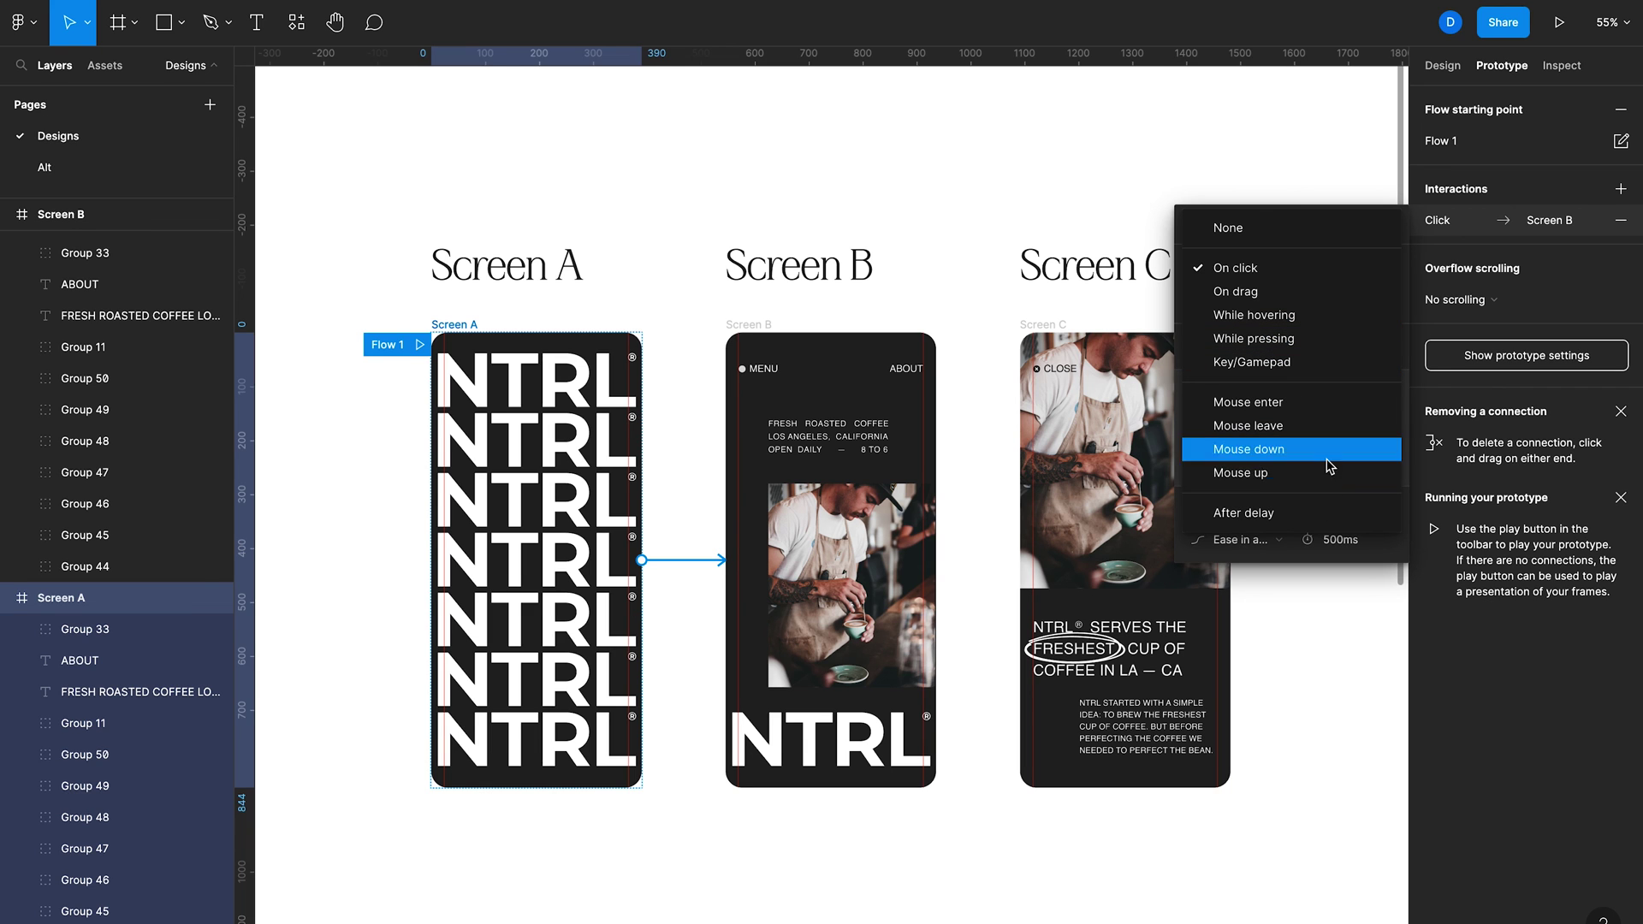
pyautogui.click(1276, 515)
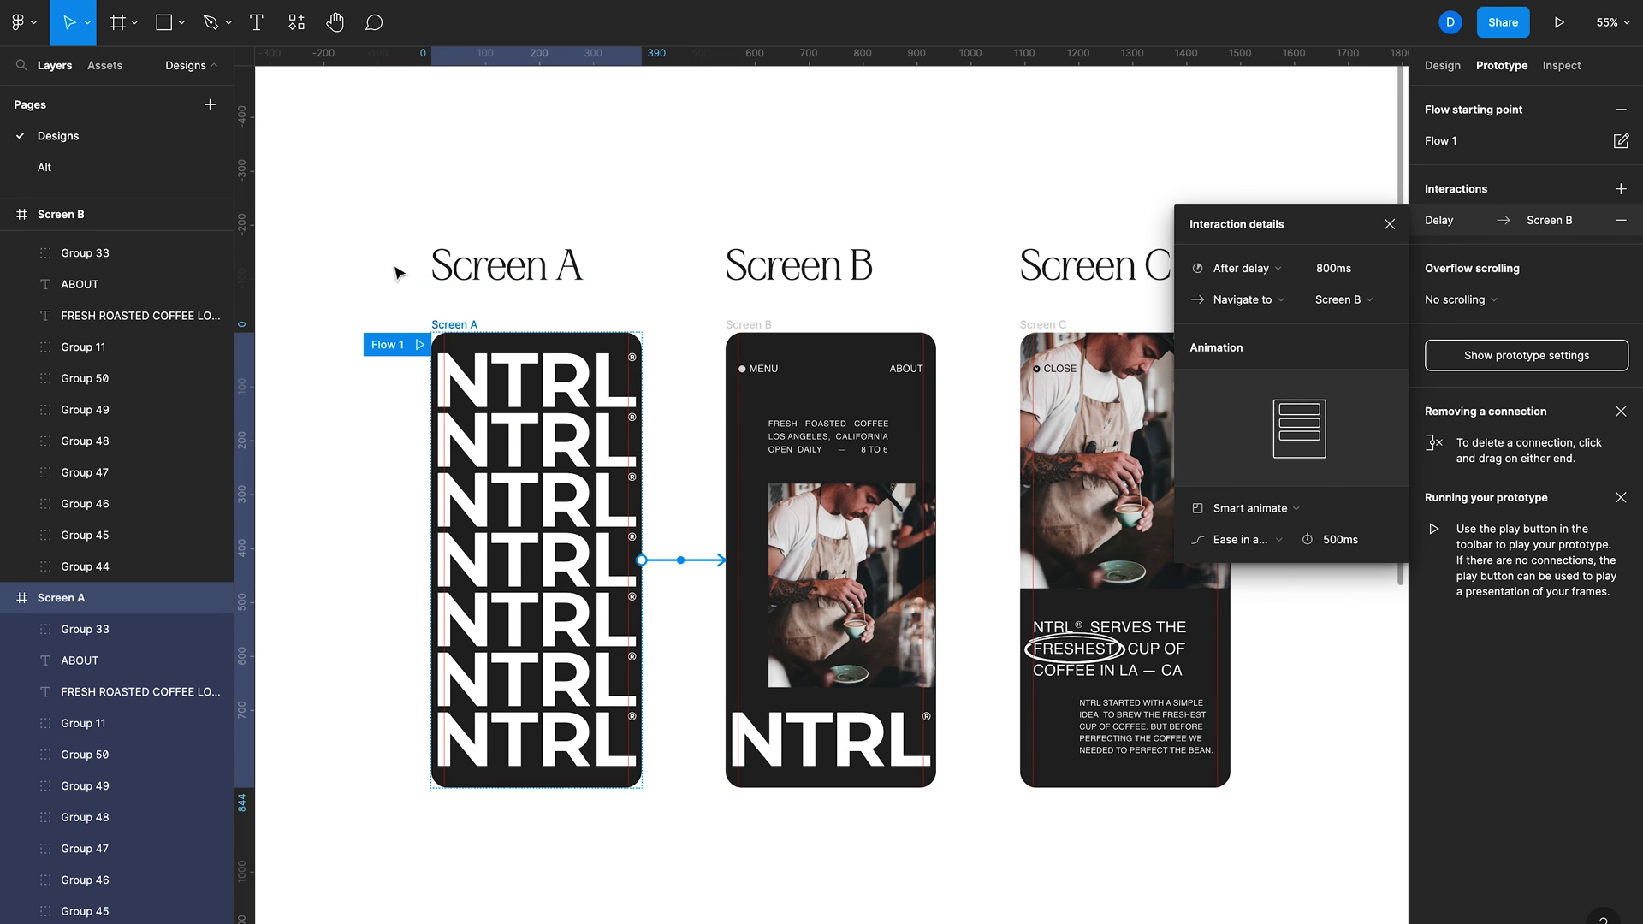
pyautogui.moveTo(364, 210); pyautogui.dragTo(667, 800)
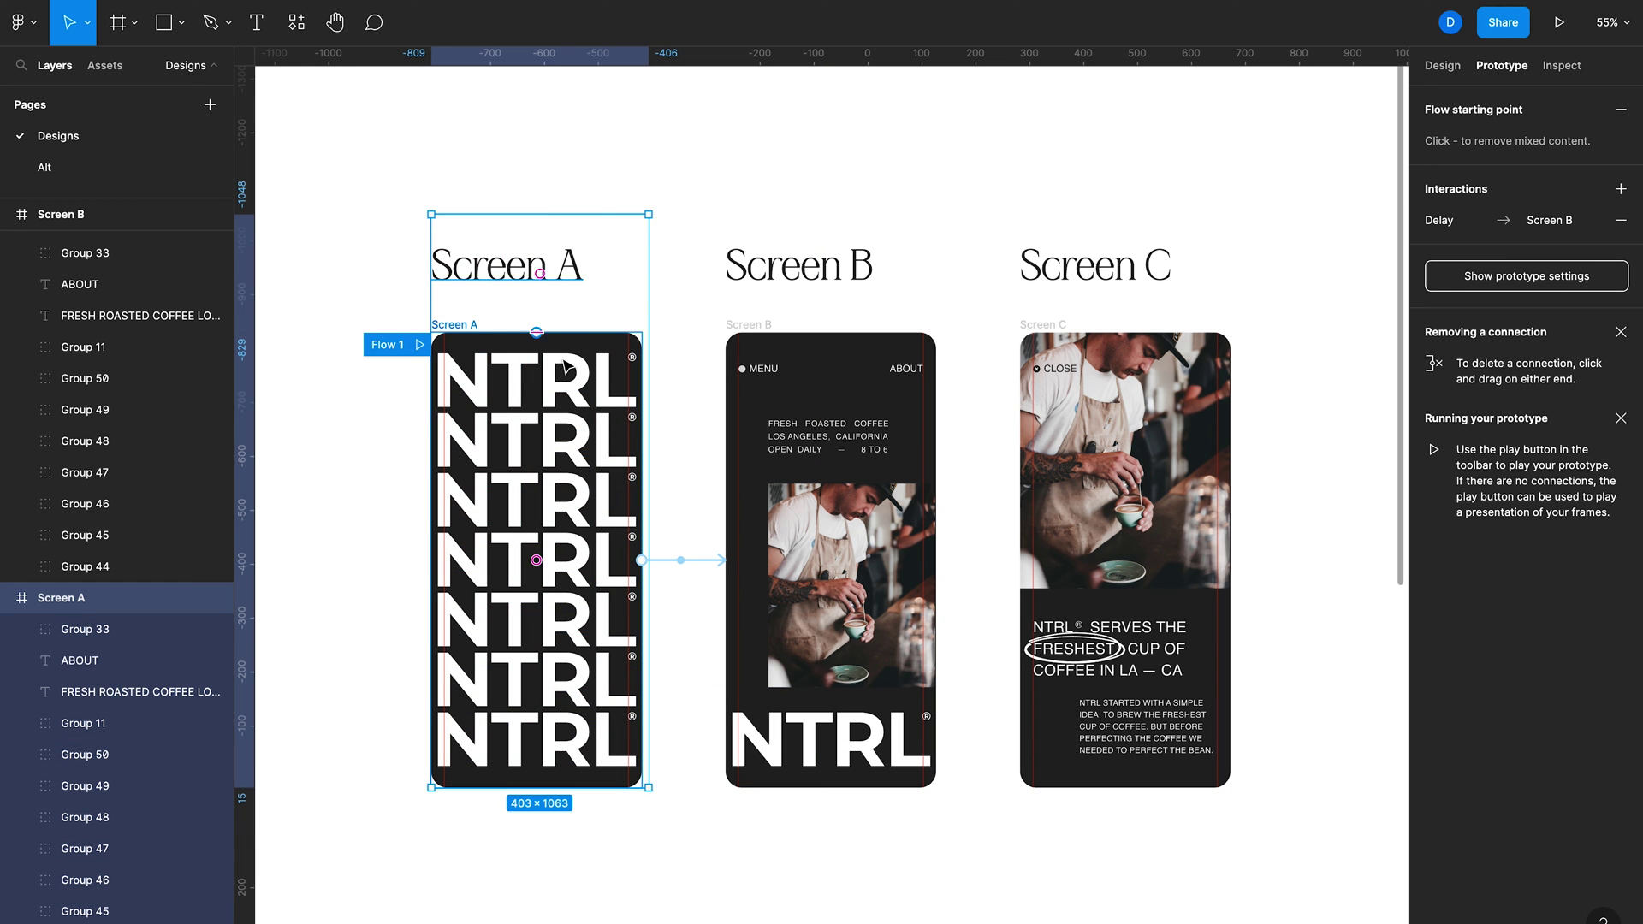
pyautogui.click(660, 286)
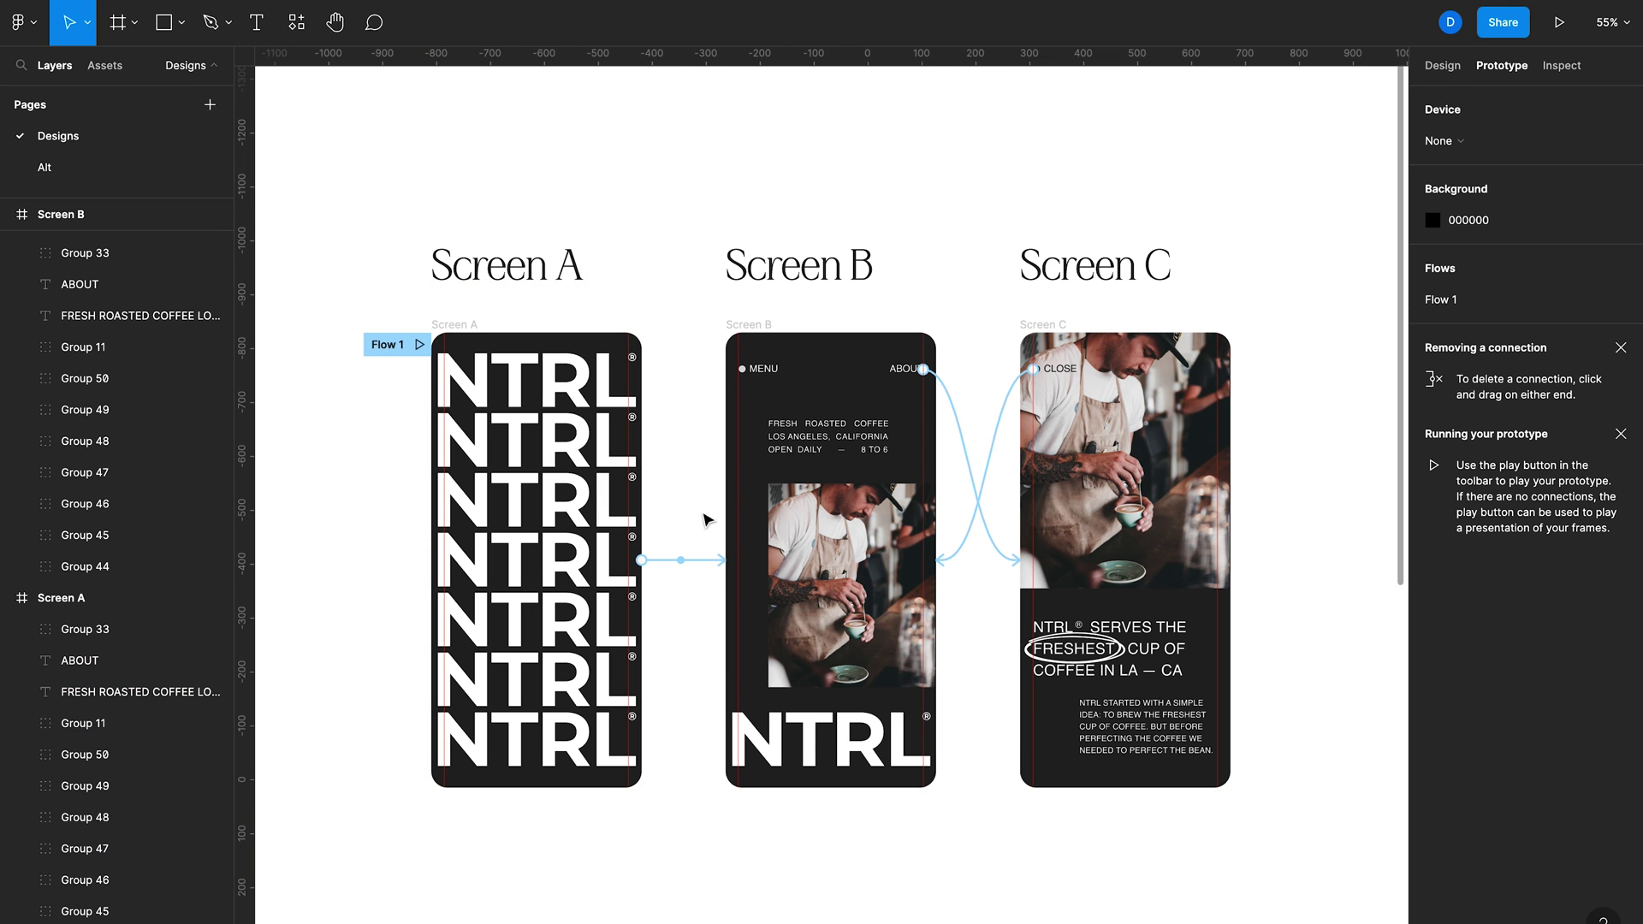
# - Set the delay before Screen A moves to Screen B to 1500 ms and play Flow 1
pyautogui.click(700, 563)
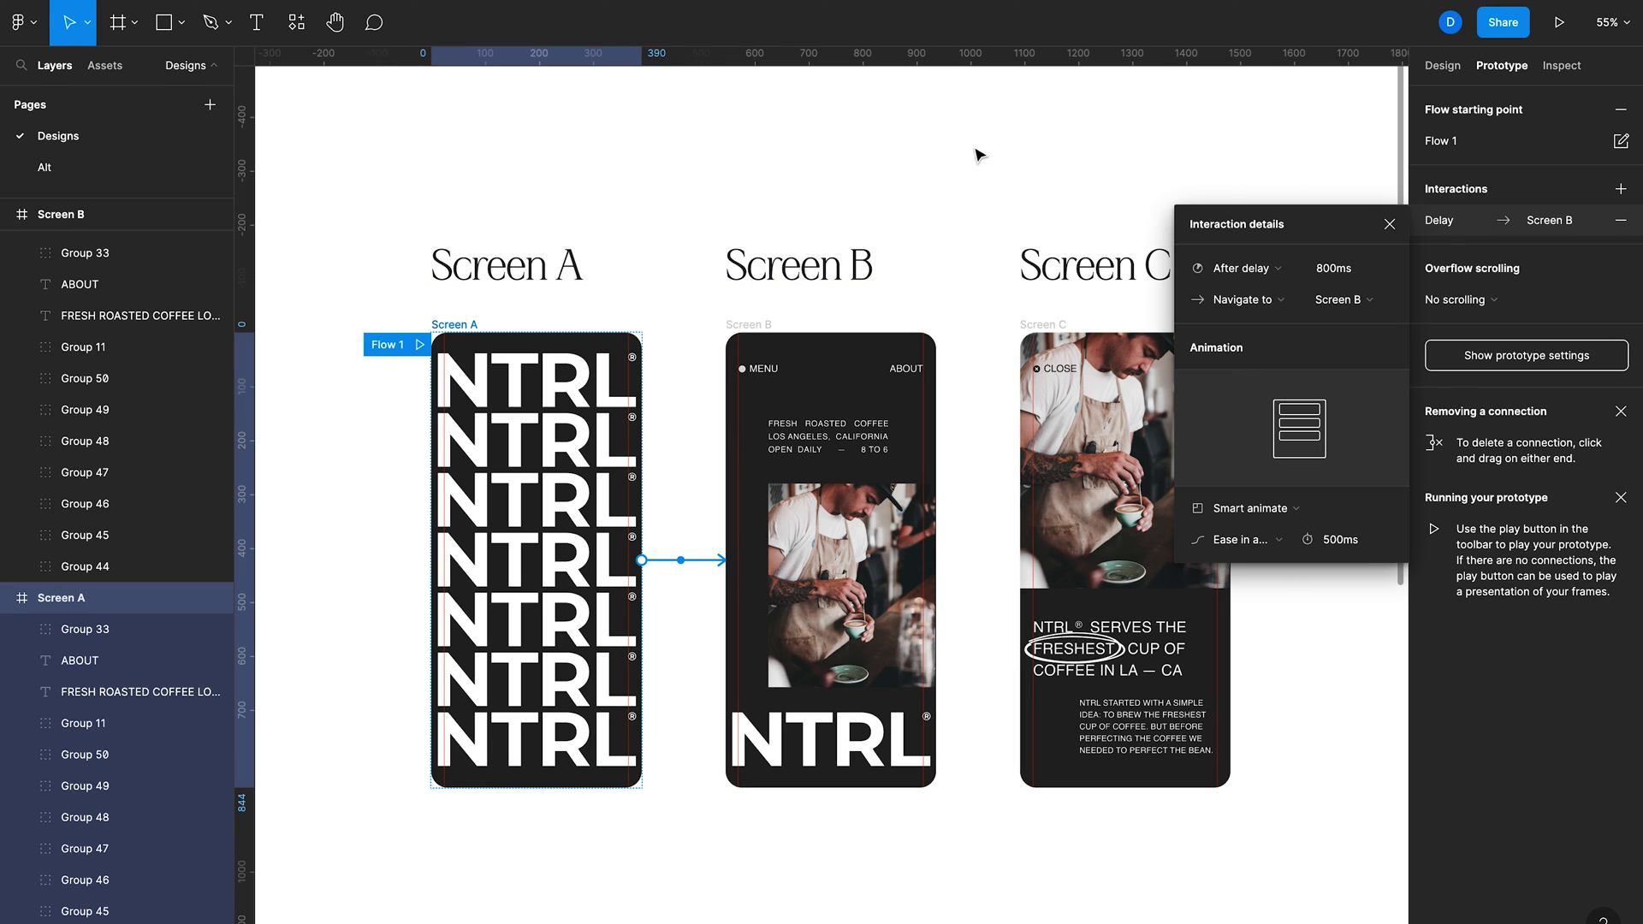
pyautogui.click(1332, 270)
pyautogui.write('15')
pyautogui.press('Return')
pyautogui.click(419, 345)
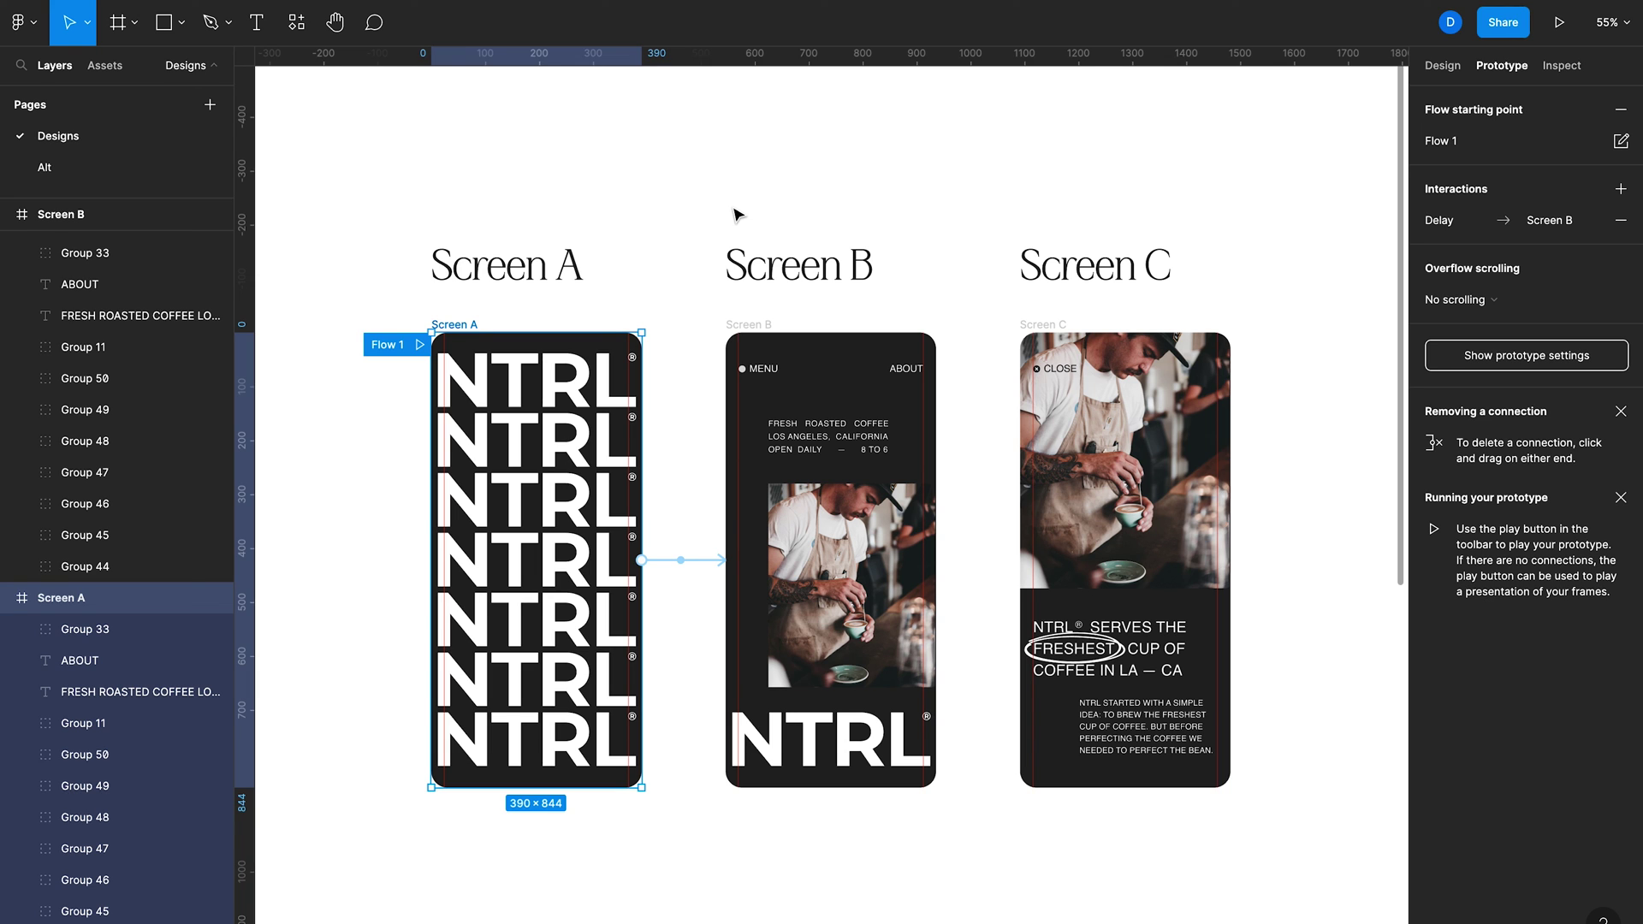
# - Open the interaction details of the connection from Screen A to Screen B
pyautogui.click(707, 561)
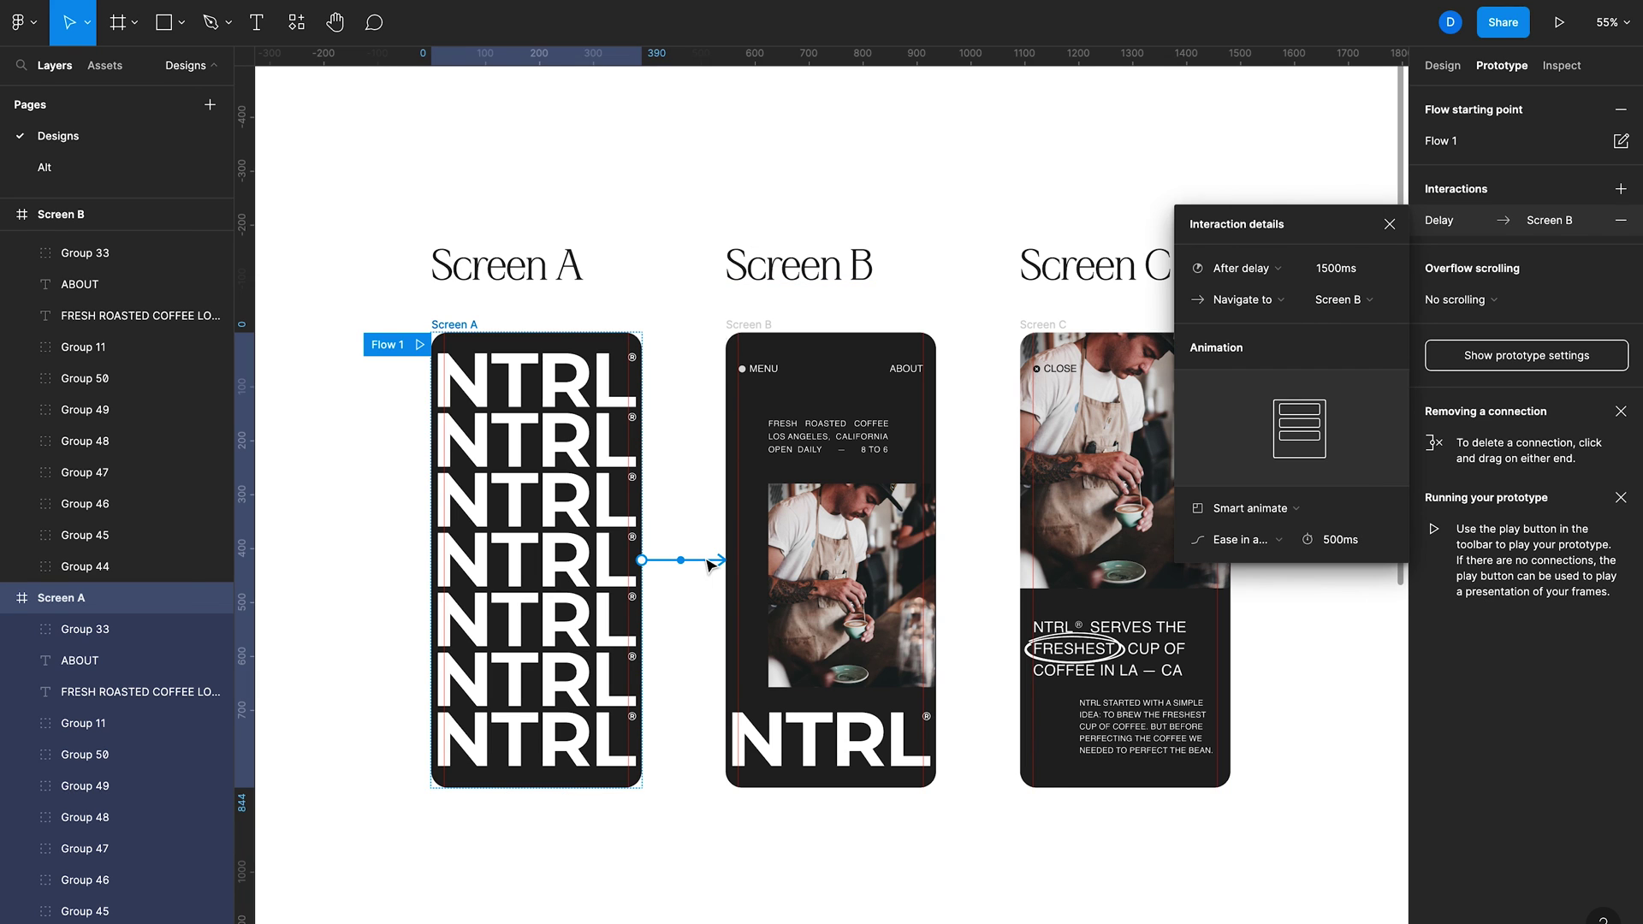